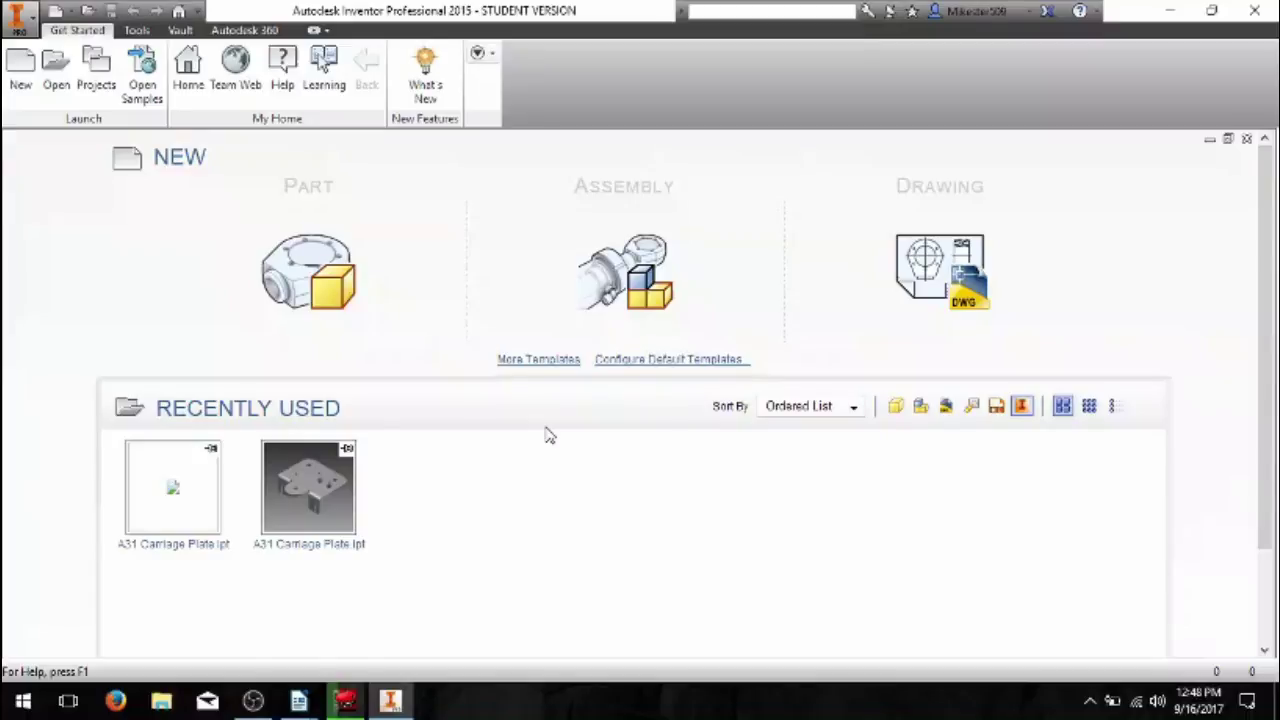
Create a new part, Part1, from the Standard (mm).ipt template
click(22, 78)
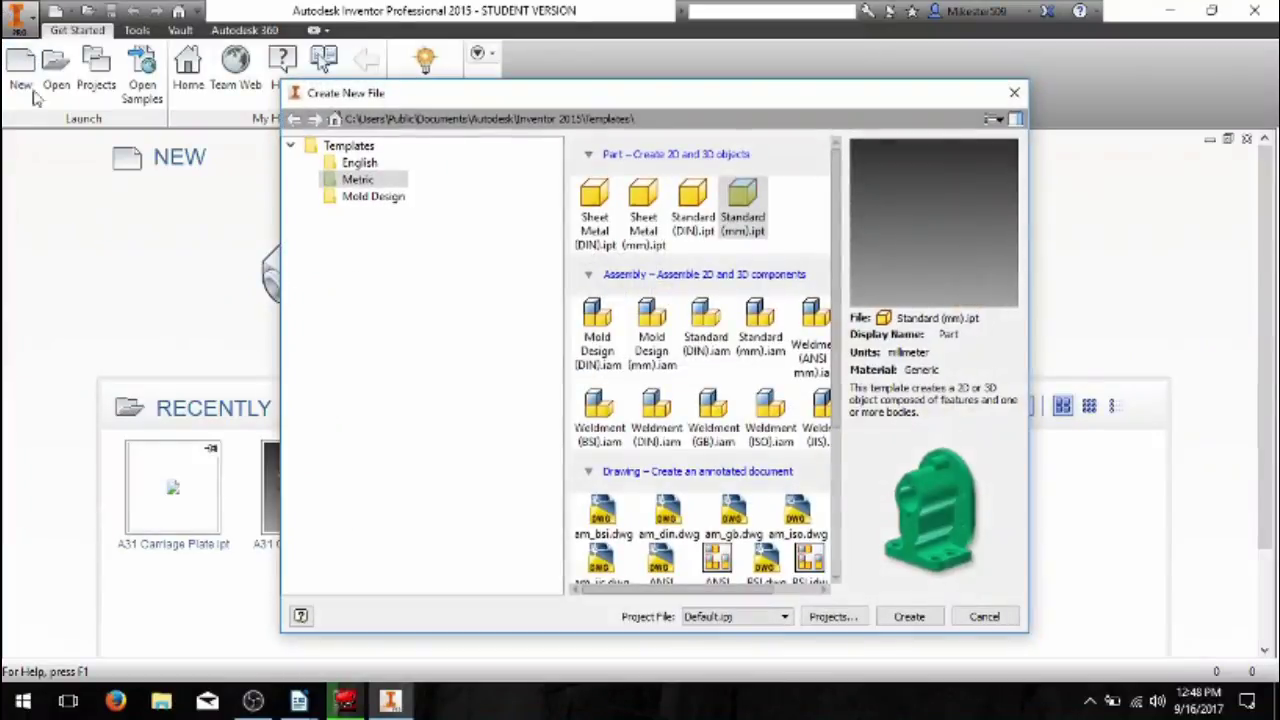
double_click(741, 205)
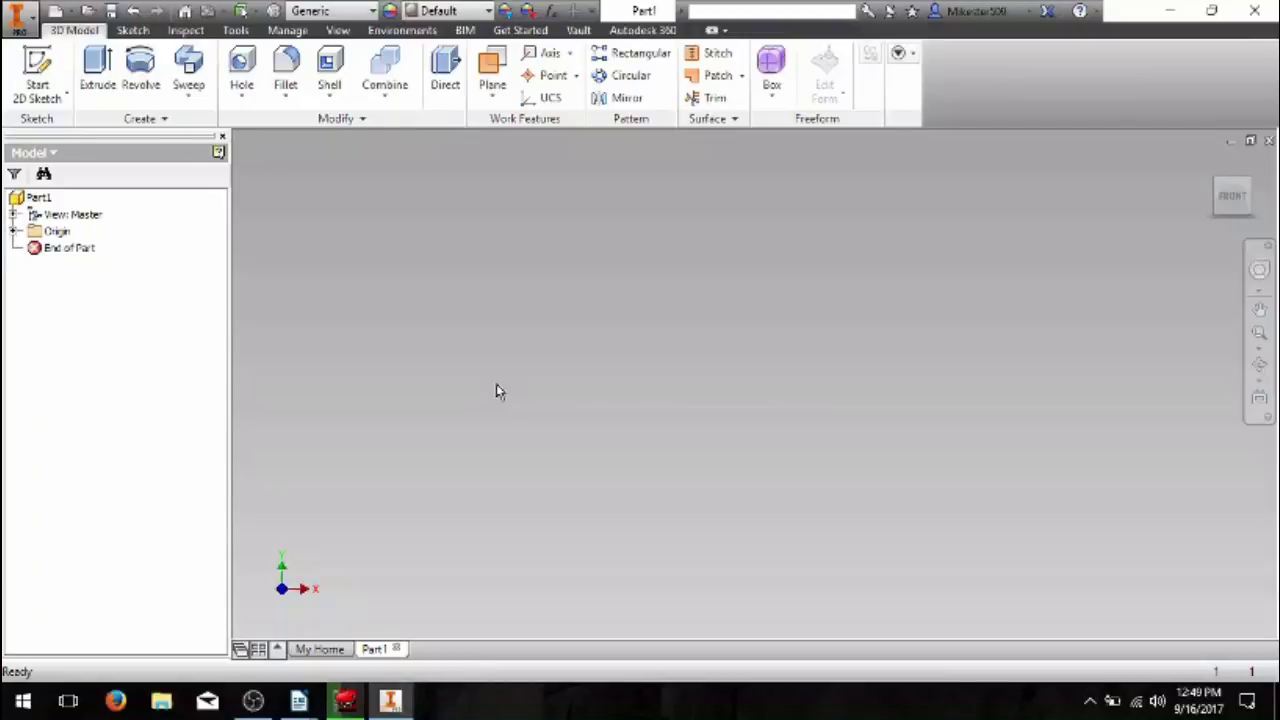
click(40, 72)
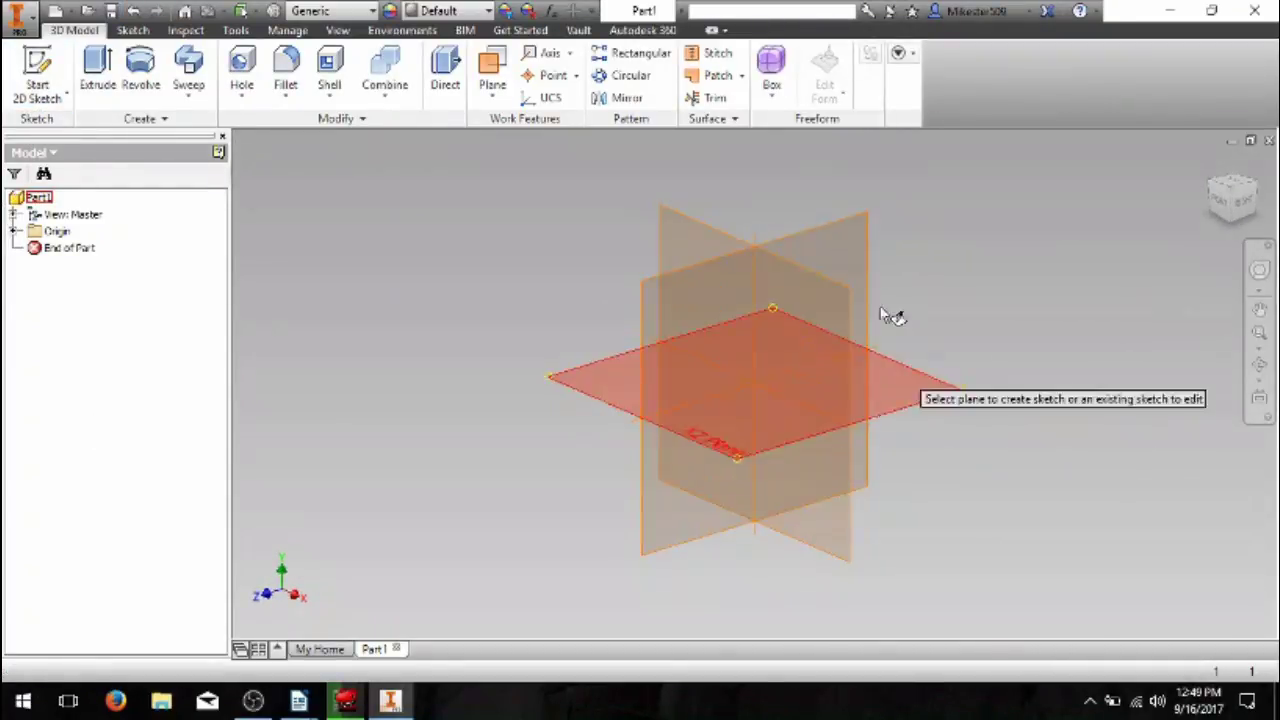
Place Sketch1 on the XY origin plane and pan so the origin sits lower left
click(784, 310)
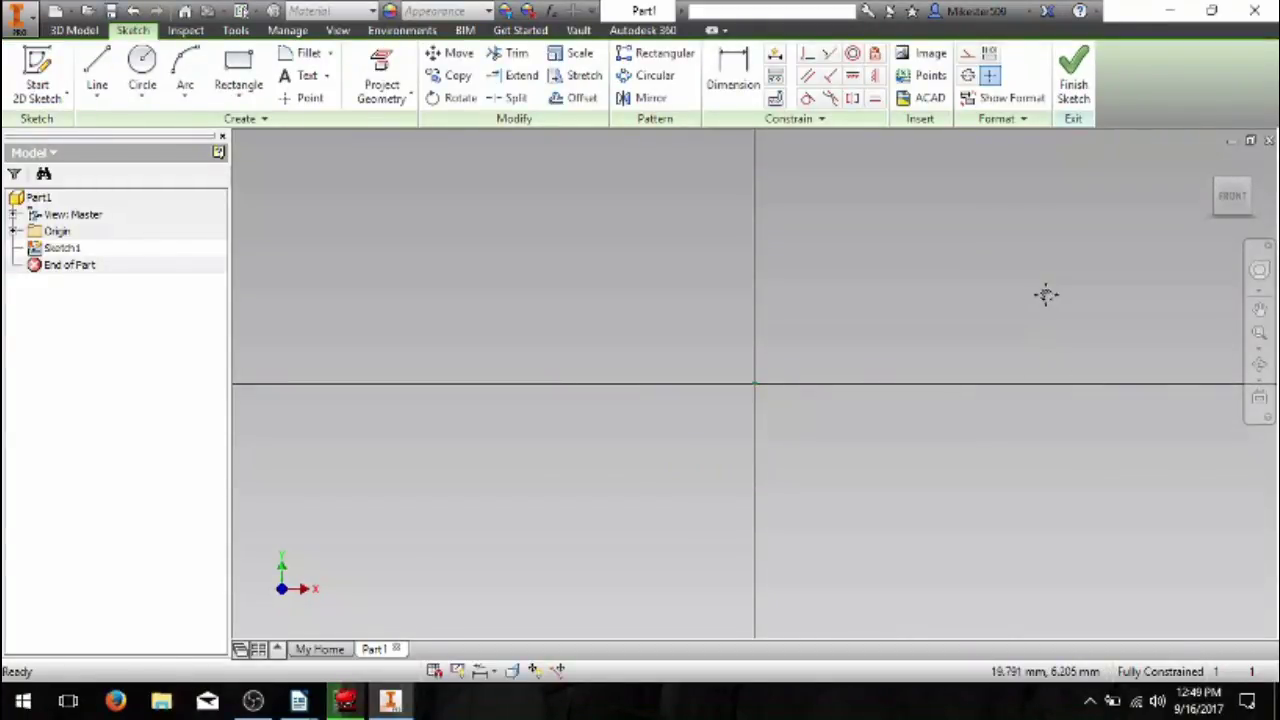
mouse_move(1046, 291)
middle_down()
mouse_move(763, 441)
mouse_move(745, 417)
mouse_move(640, 391)
middle_up()
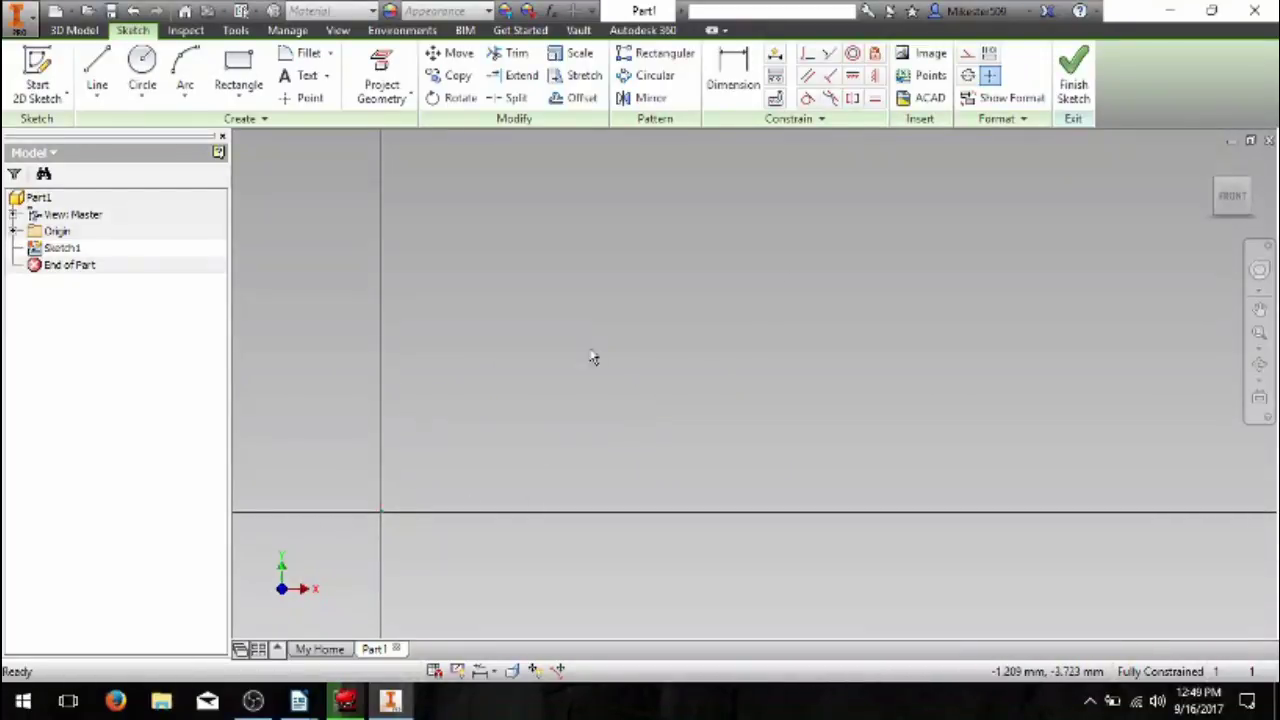
mouse_move(904, 303)
middle_down()
mouse_move(840, 311)
mouse_move(848, 326)
middle_up()
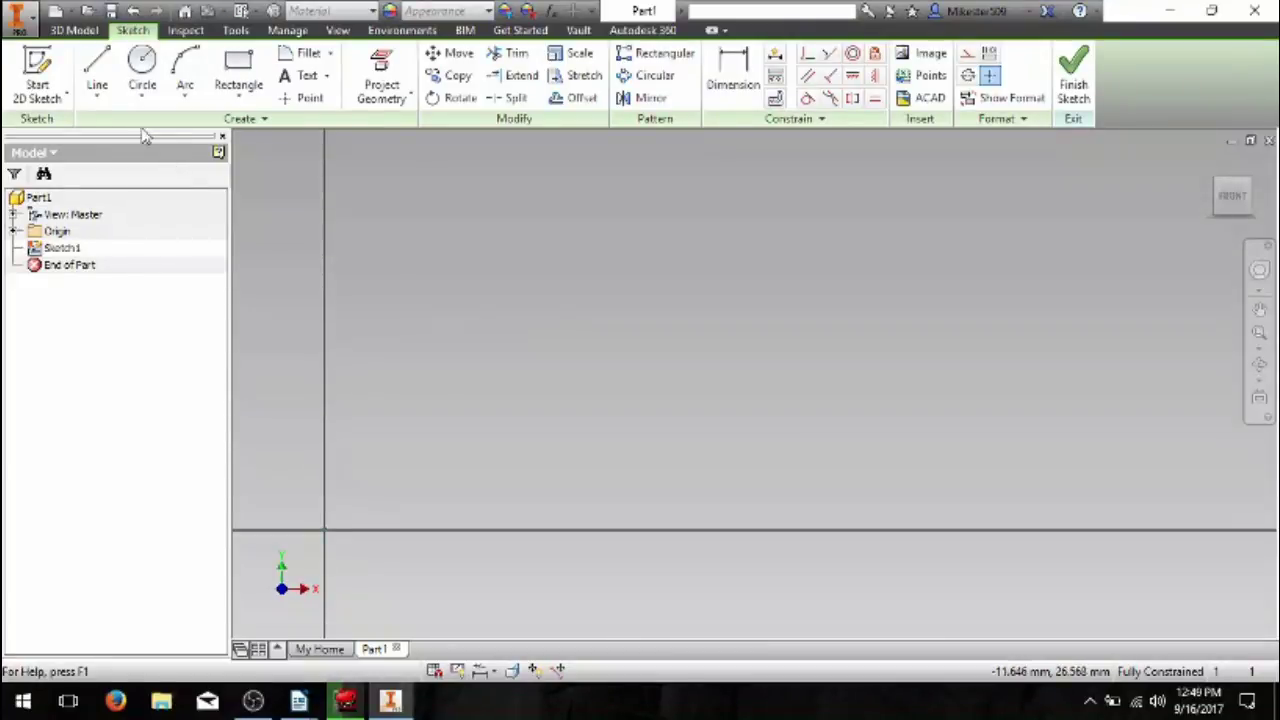
click(99, 97)
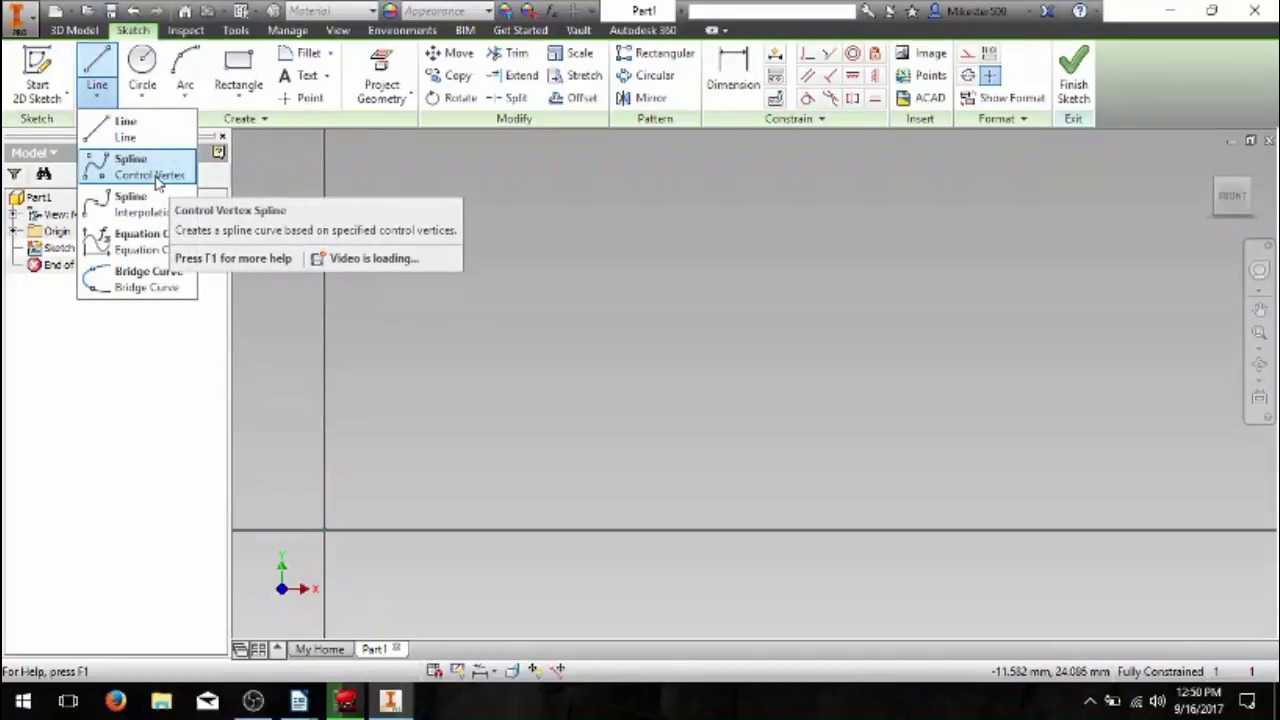
click(185, 204)
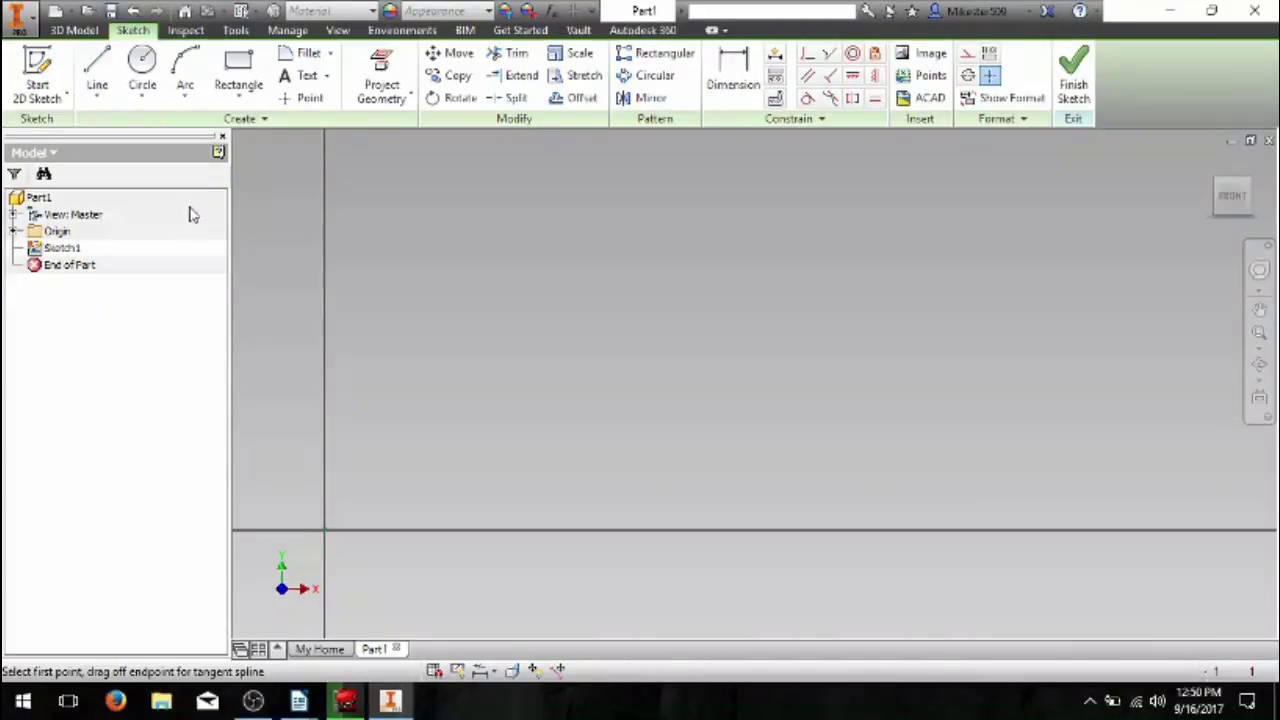
click(476, 504)
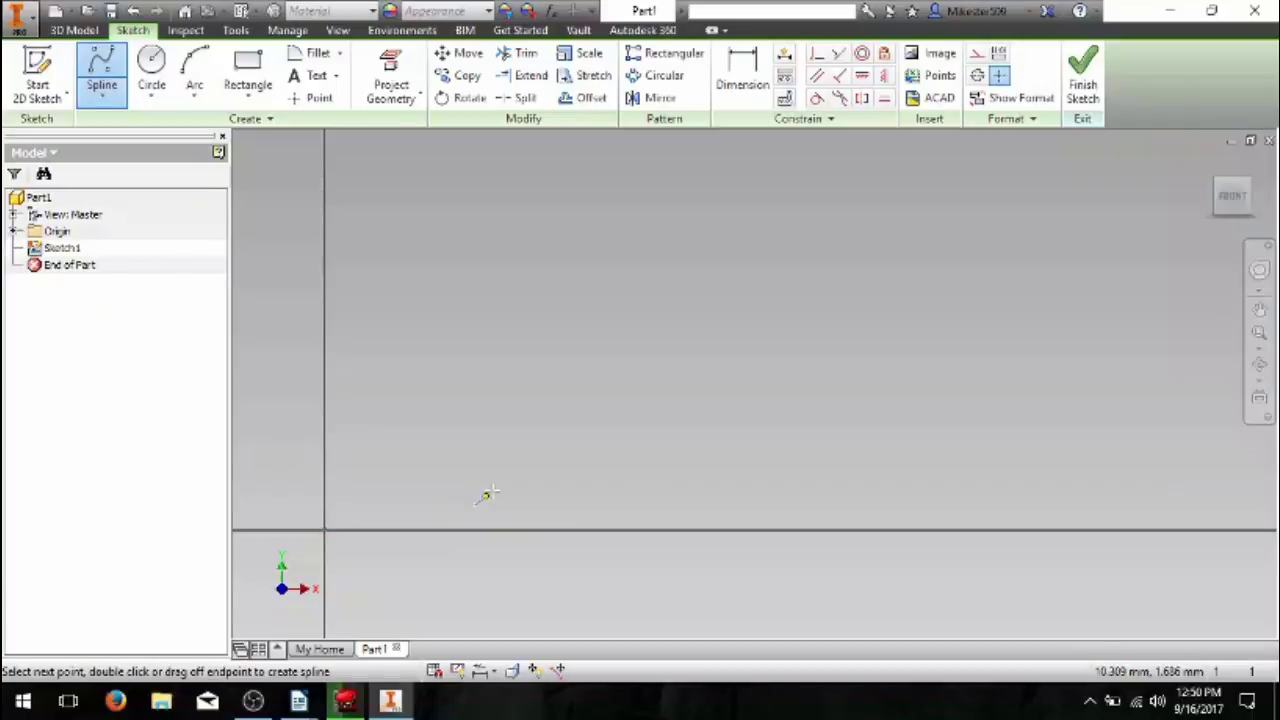
click(594, 393)
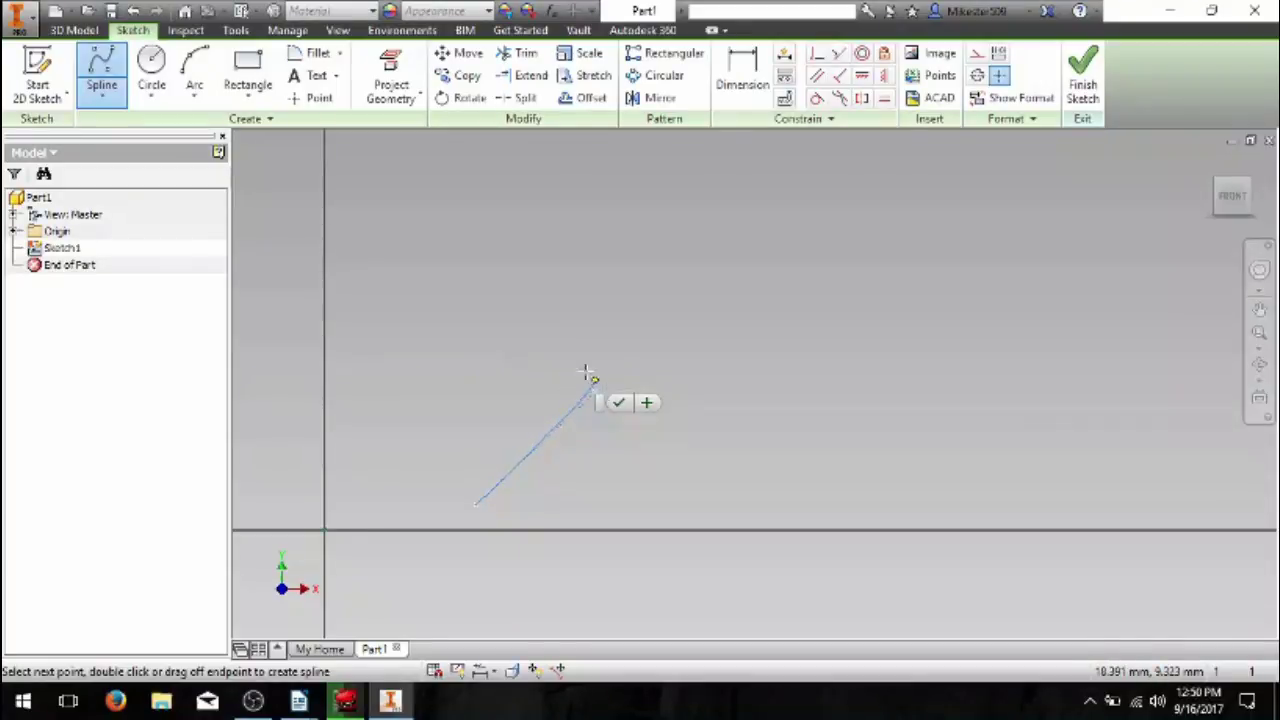
click(402, 347)
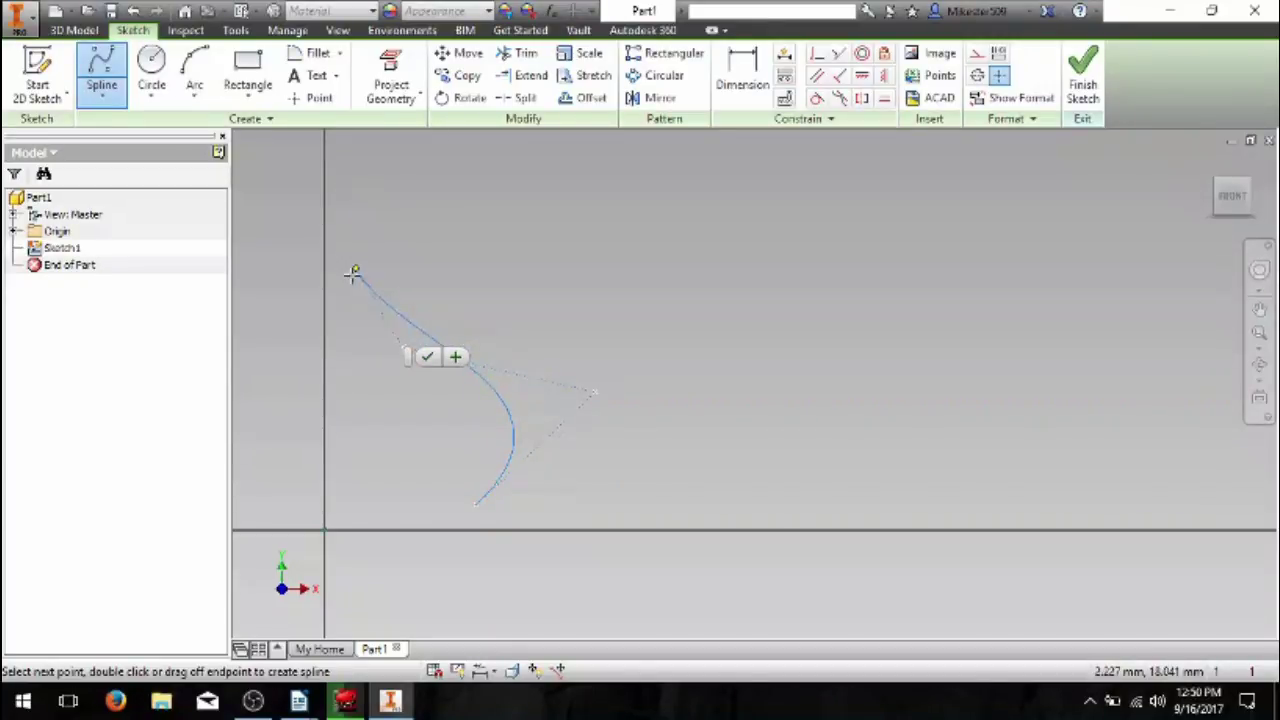
click(370, 224)
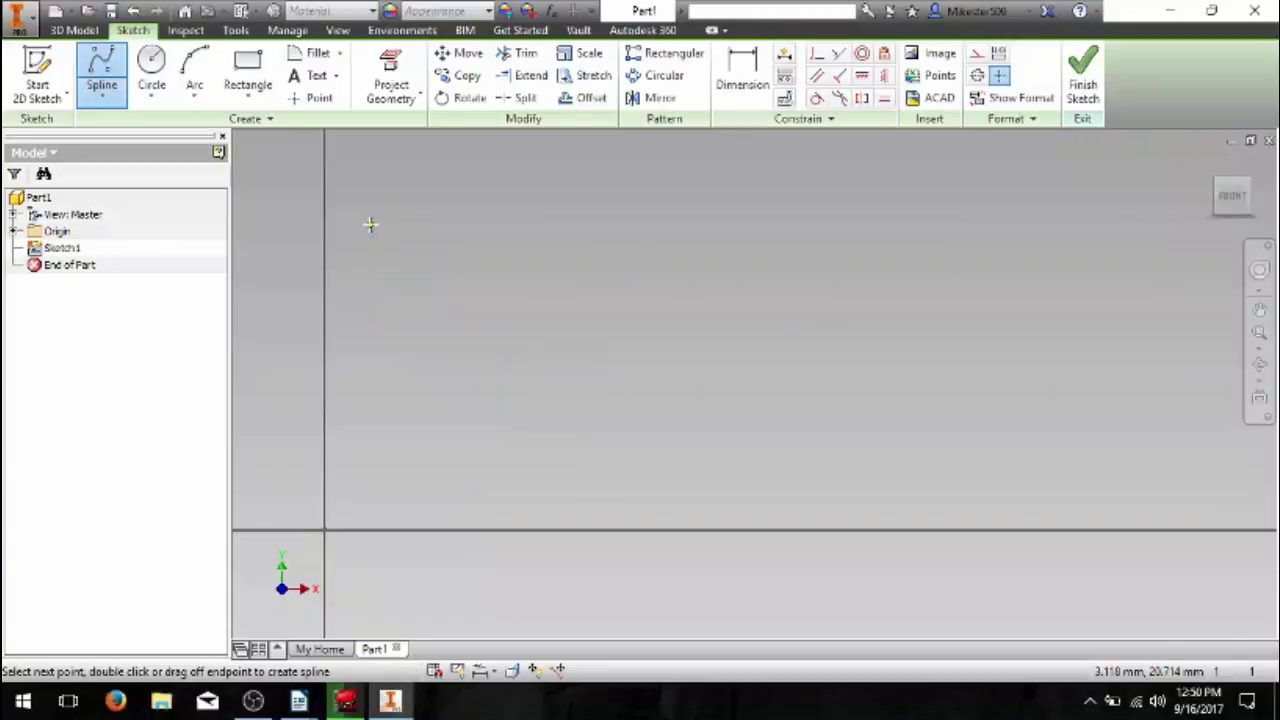
click(576, 190)
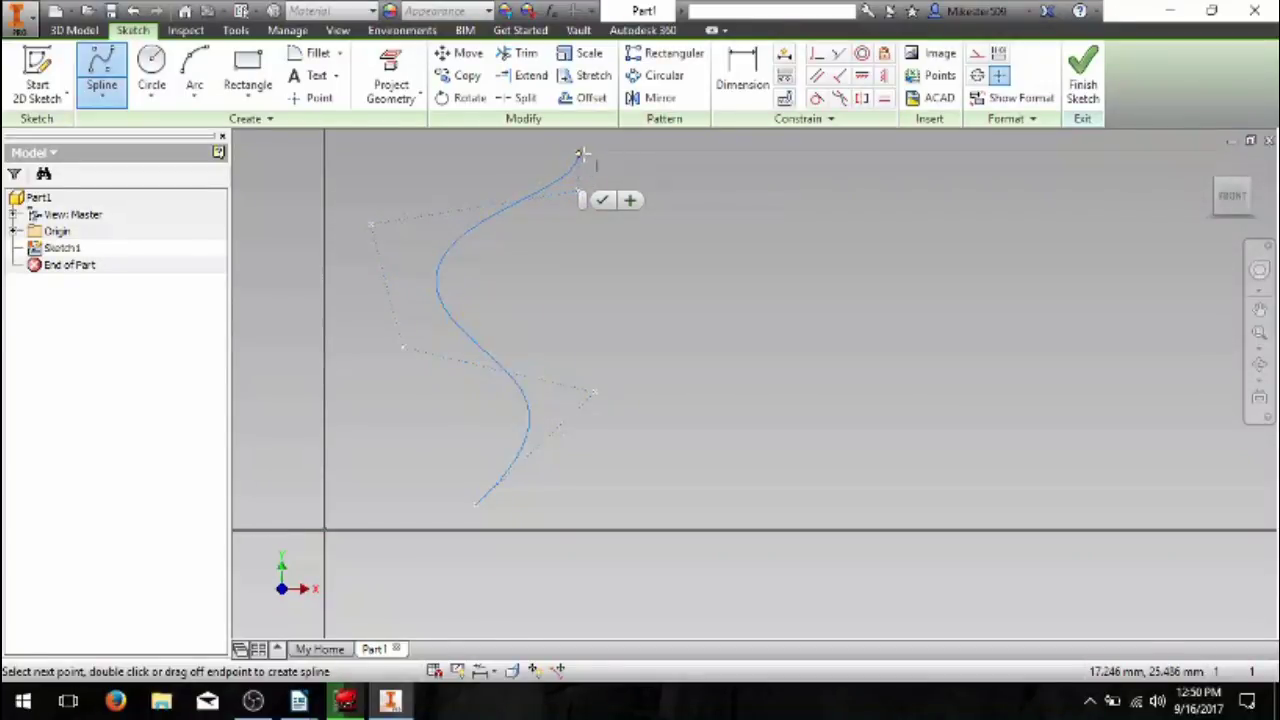
click(603, 164)
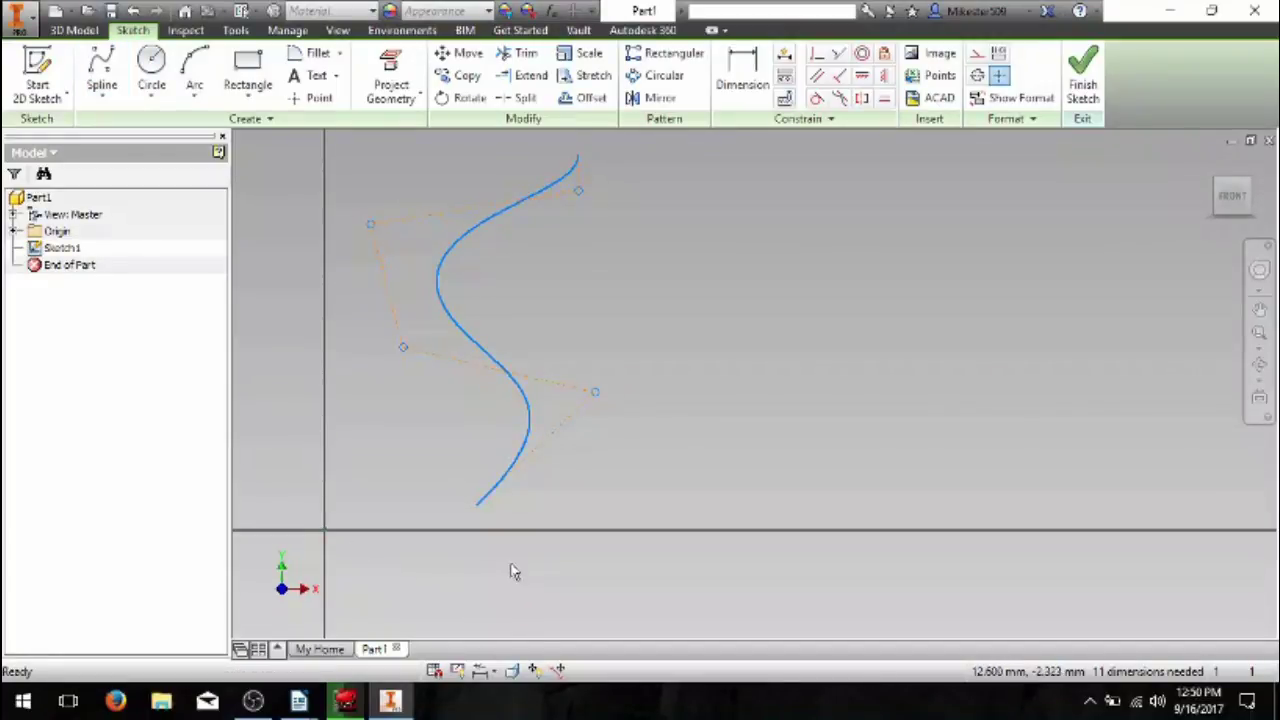
drag(372, 225, 424, 221)
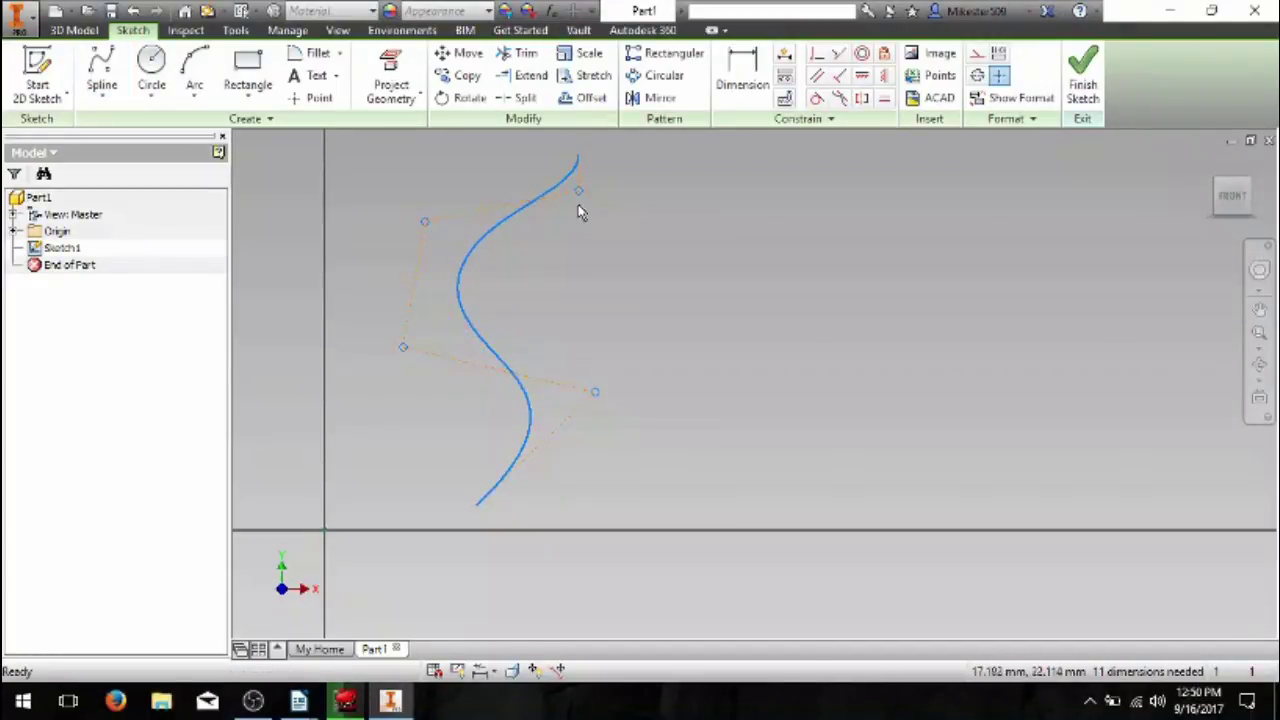
drag(578, 190, 578, 143)
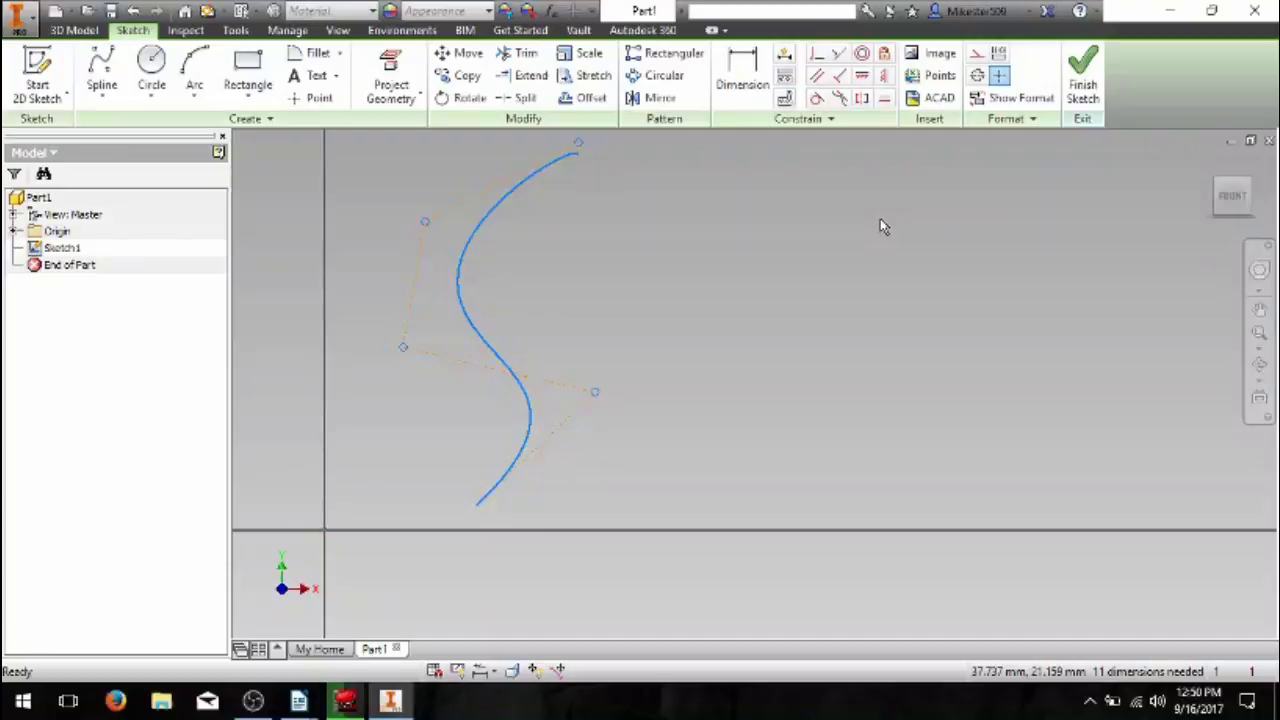
key(ctrl+z)
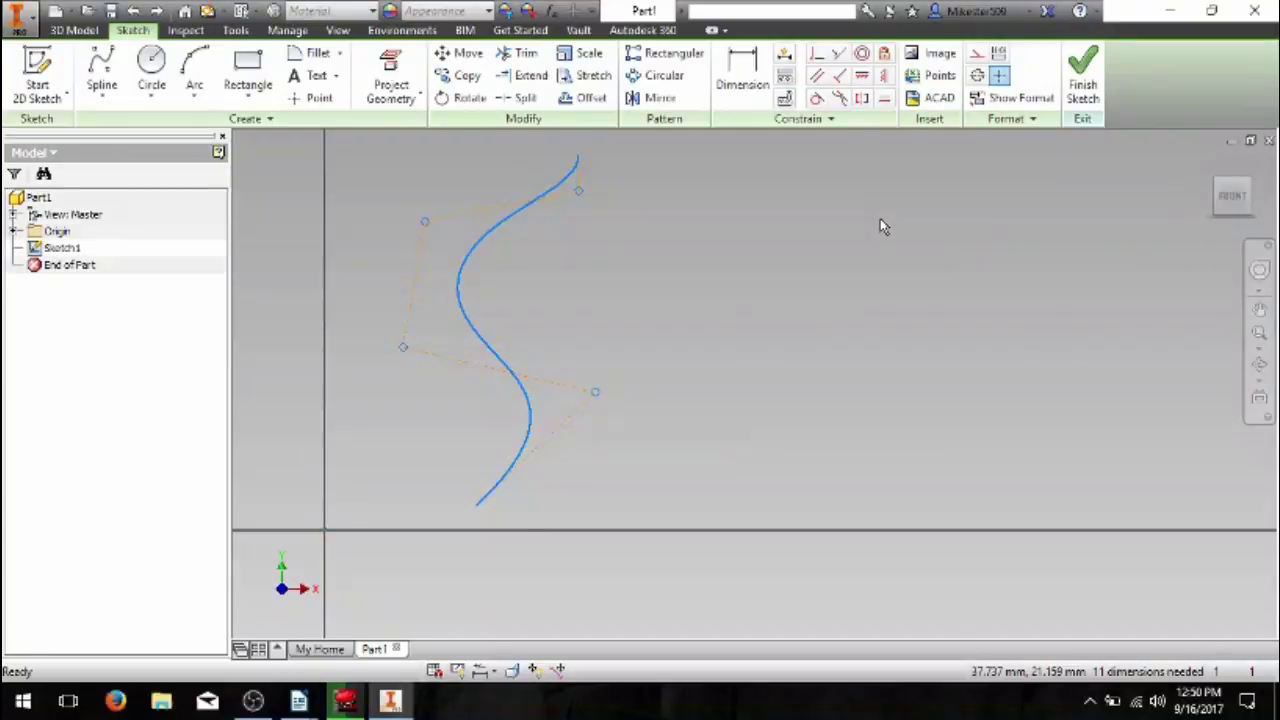
key(ctrl+z)
key(ctrl+z)
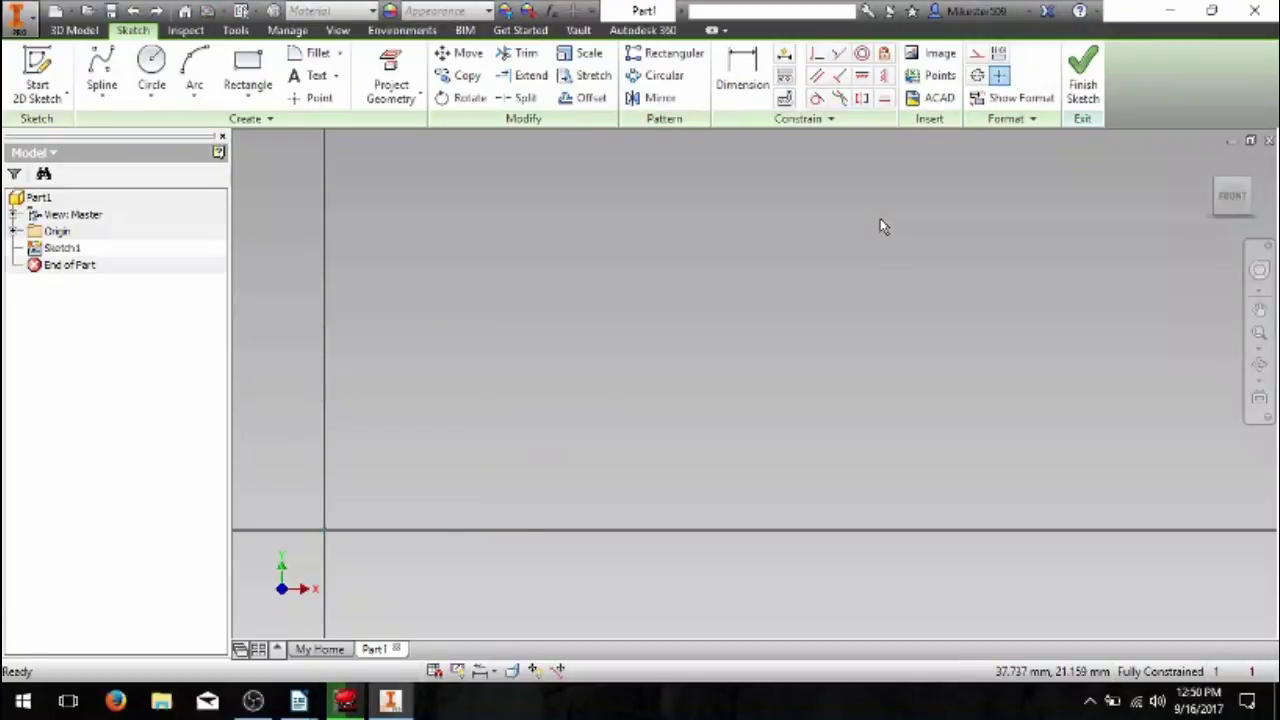
Look through the line, circle and arc options without changing the drawing tool
click(101, 97)
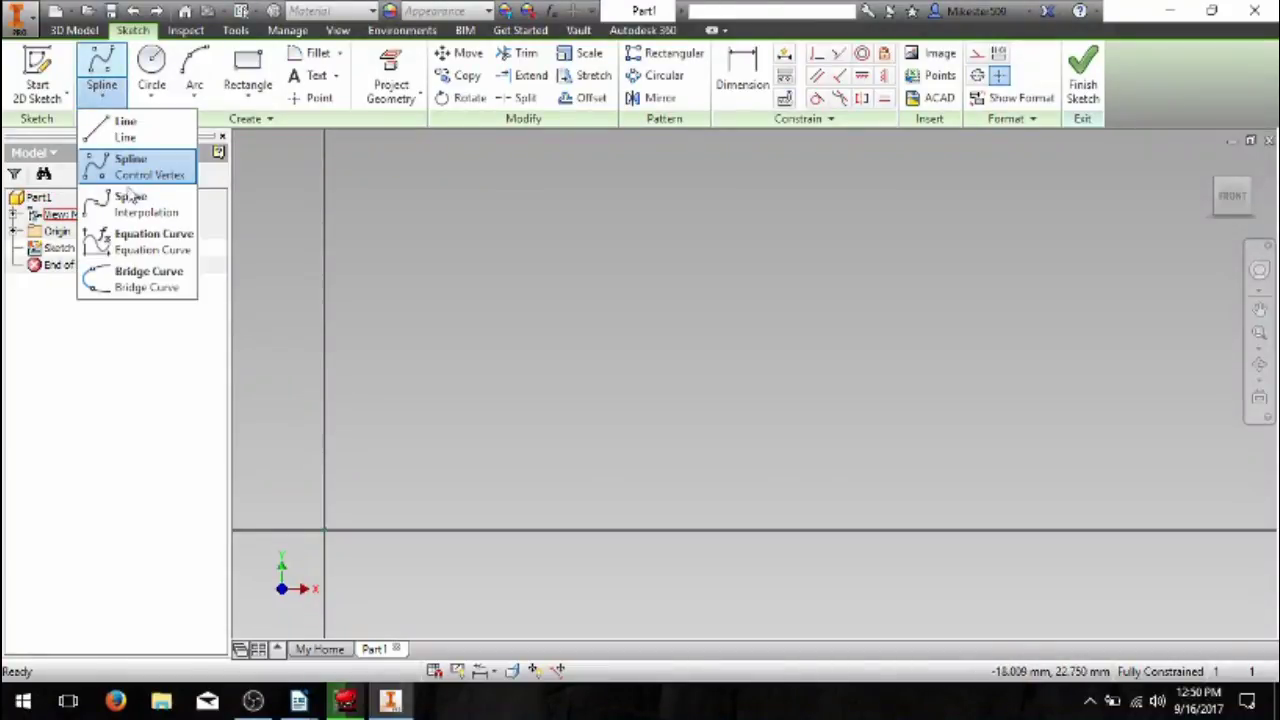
click(120, 121)
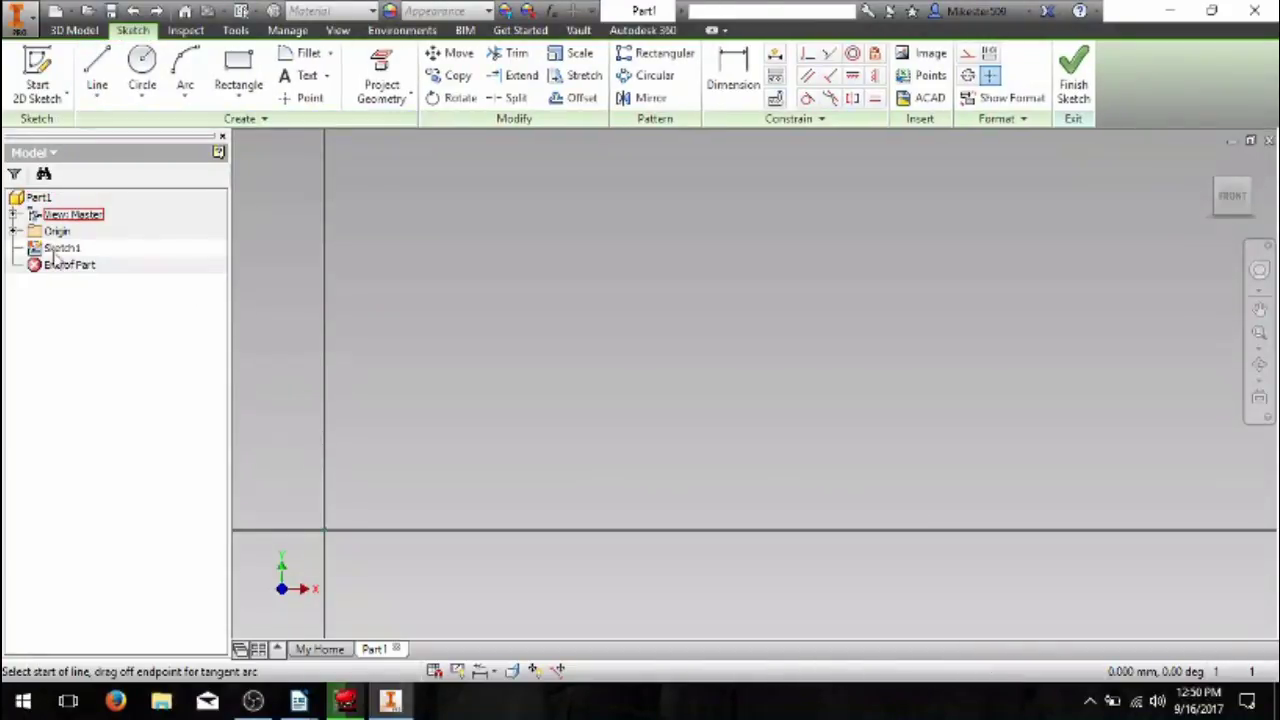
click(144, 93)
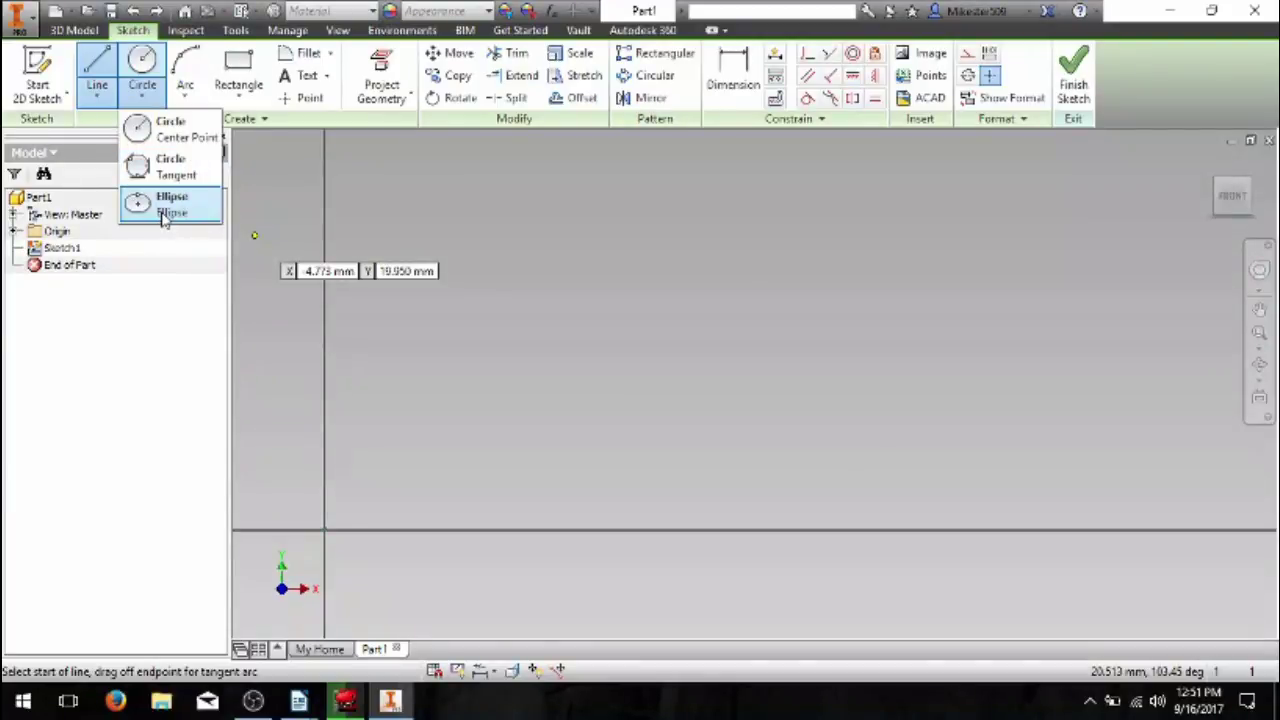
click(158, 88)
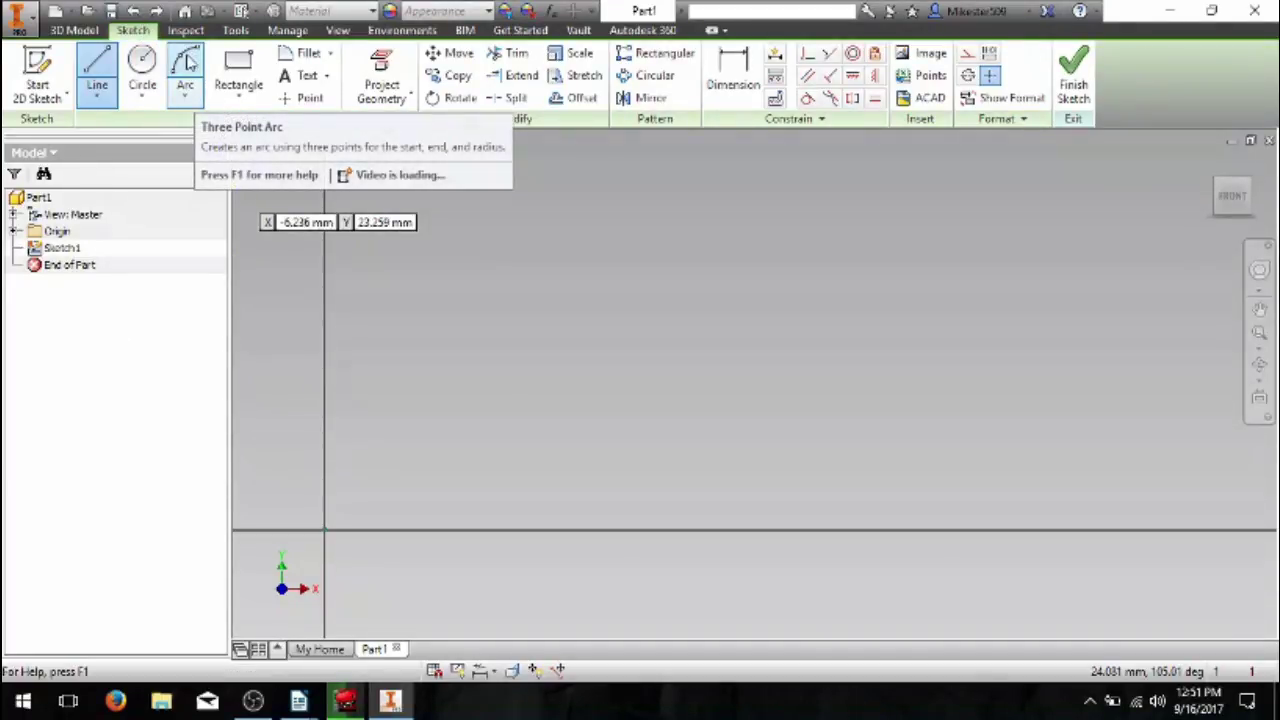
click(185, 98)
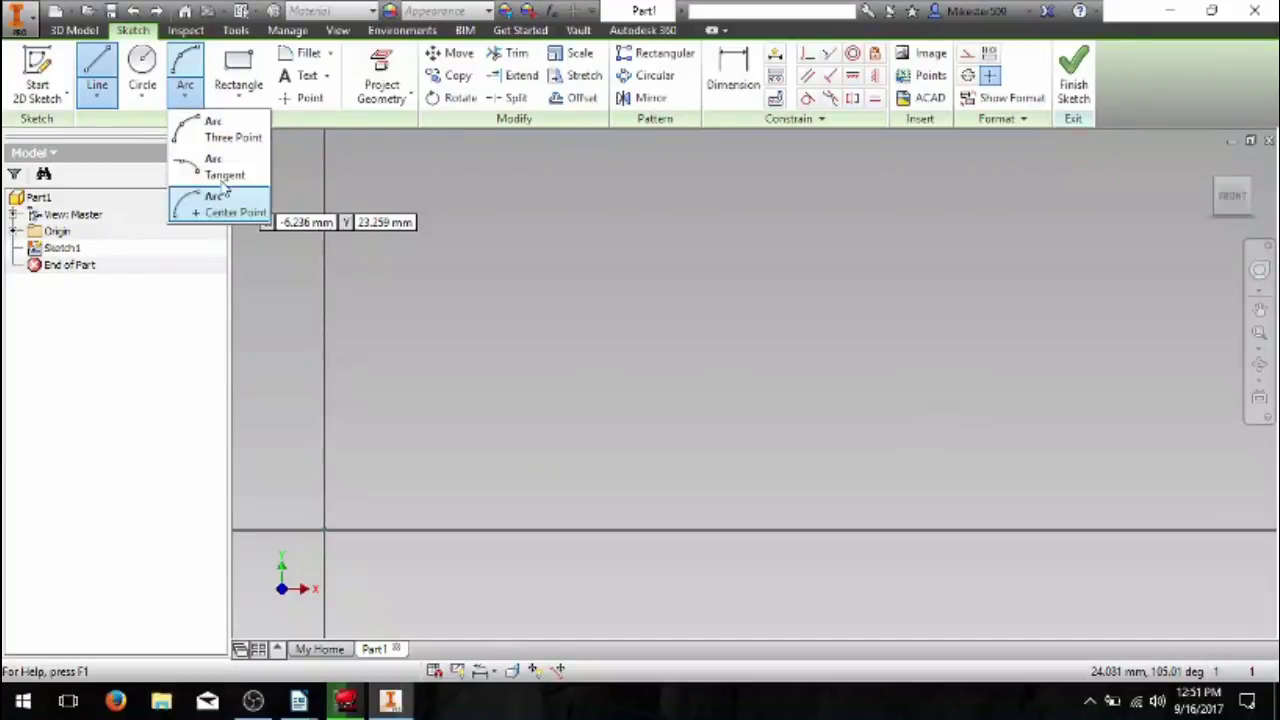
click(189, 91)
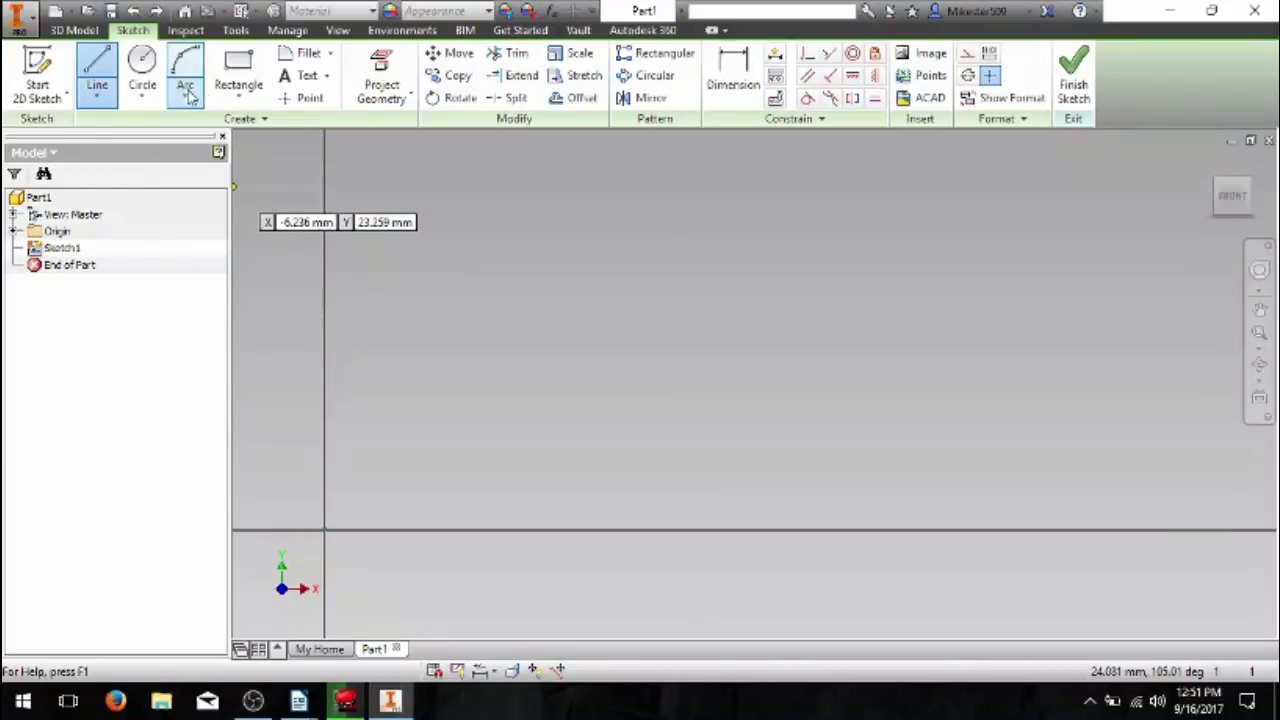
Sketch a three-point arc between the two axes, then undo it
click(184, 57)
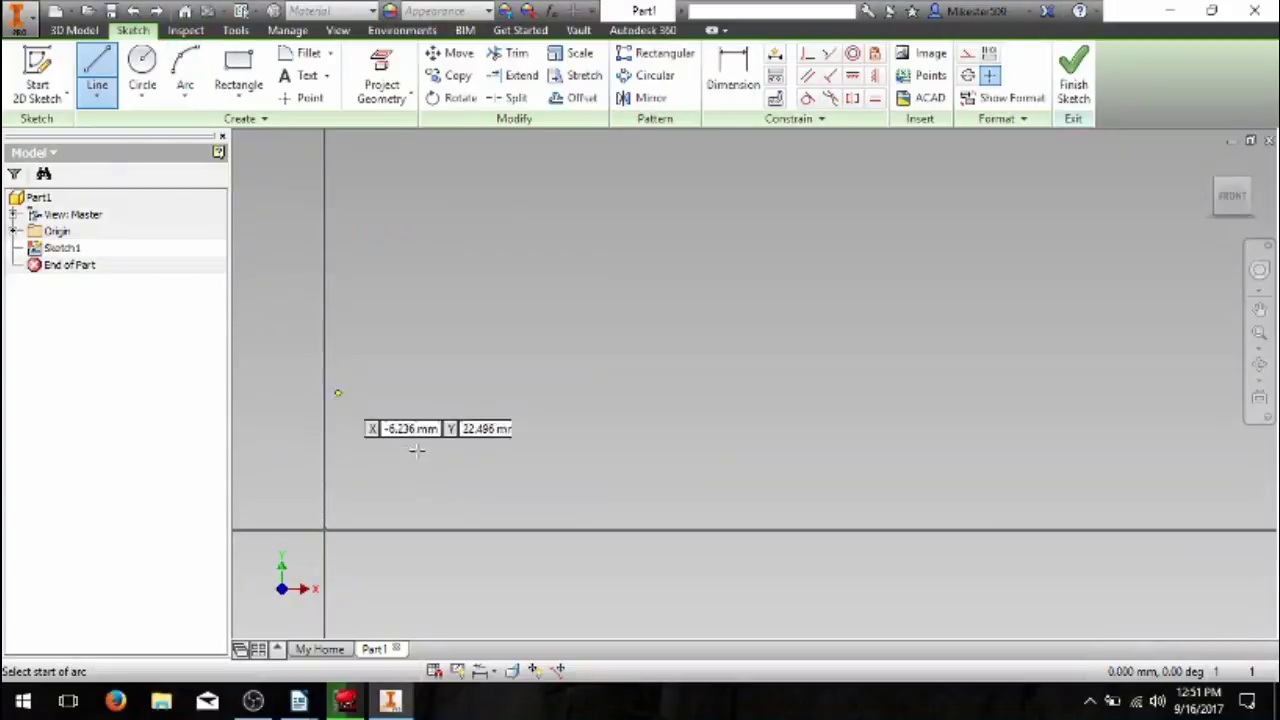
click(324, 331)
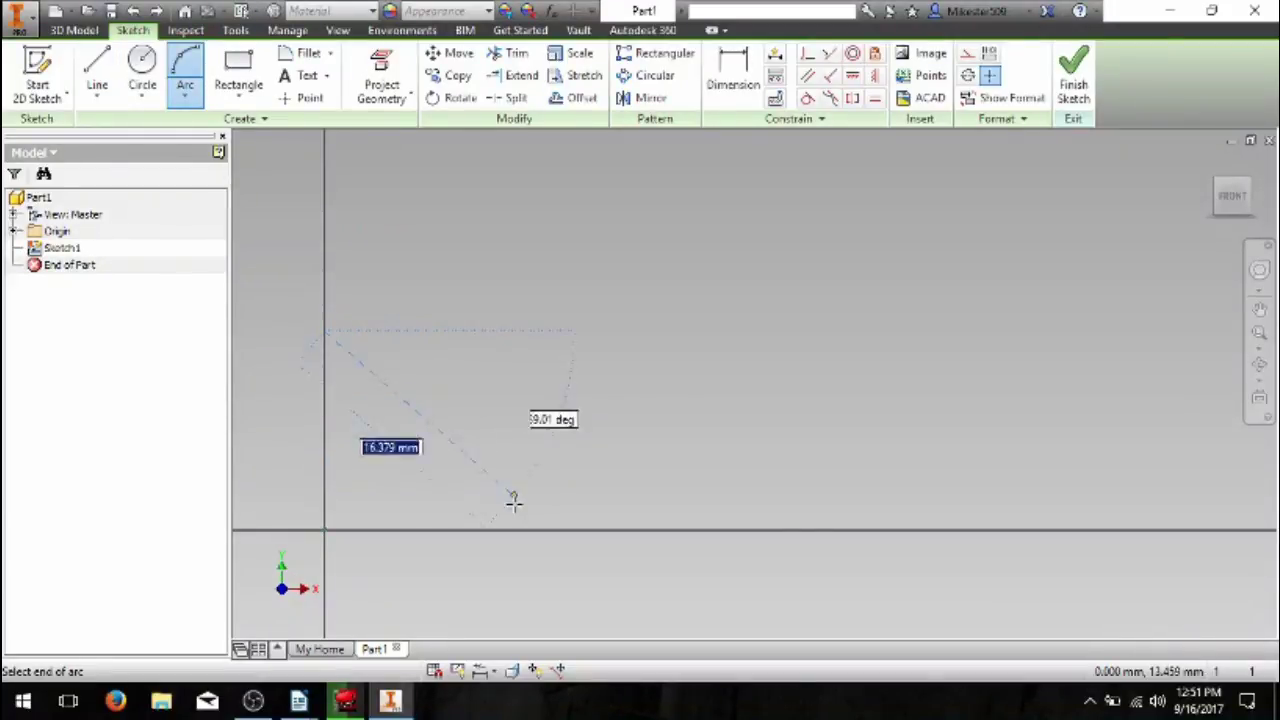
click(469, 528)
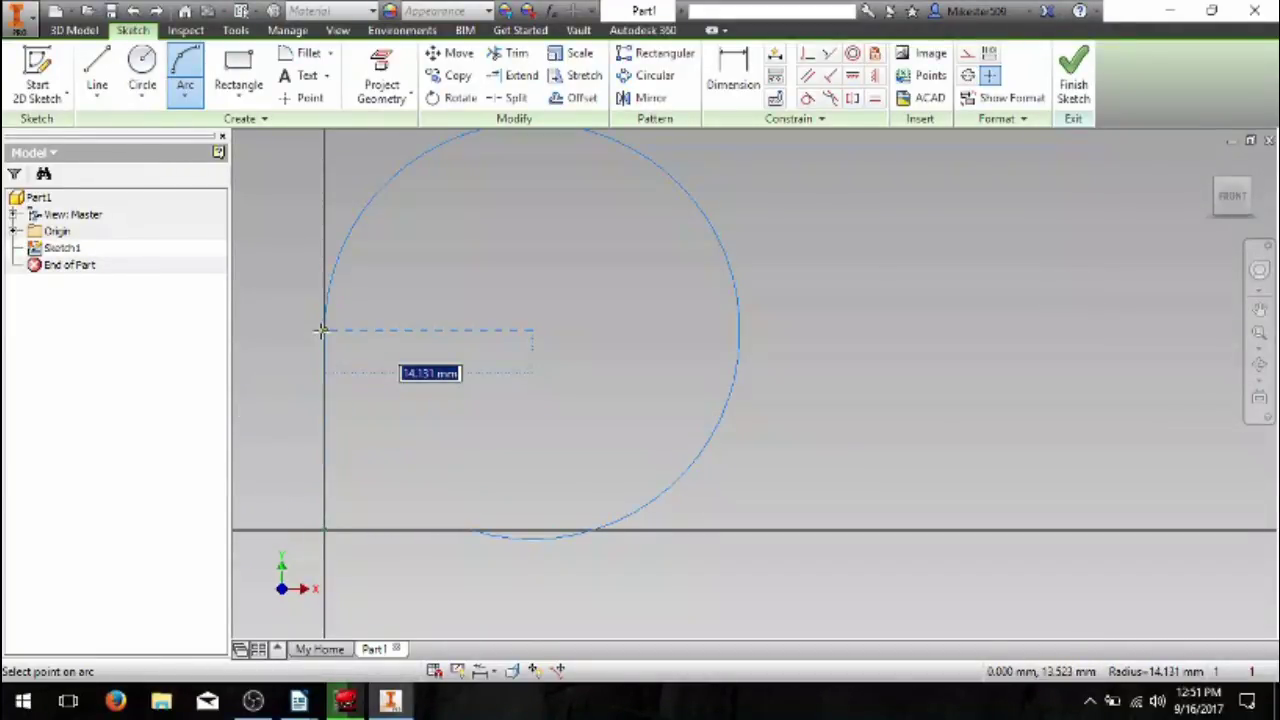
click(238, 440)
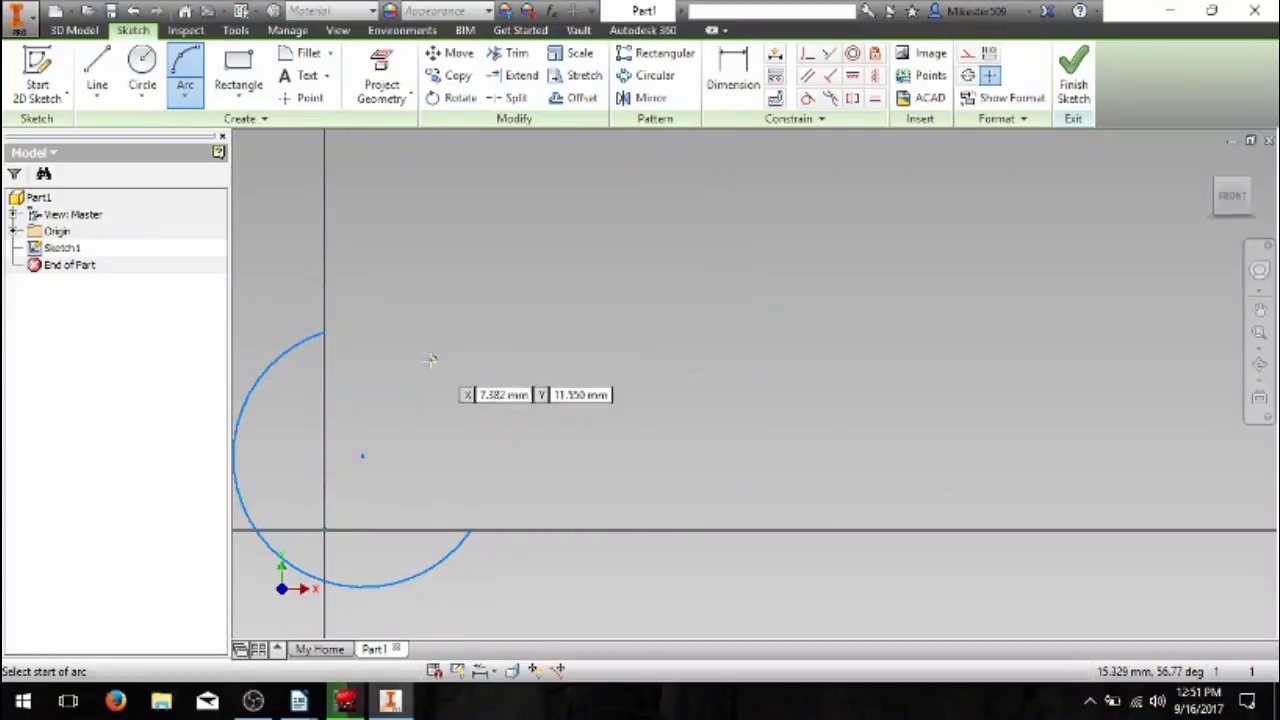
key(ctrl+z)
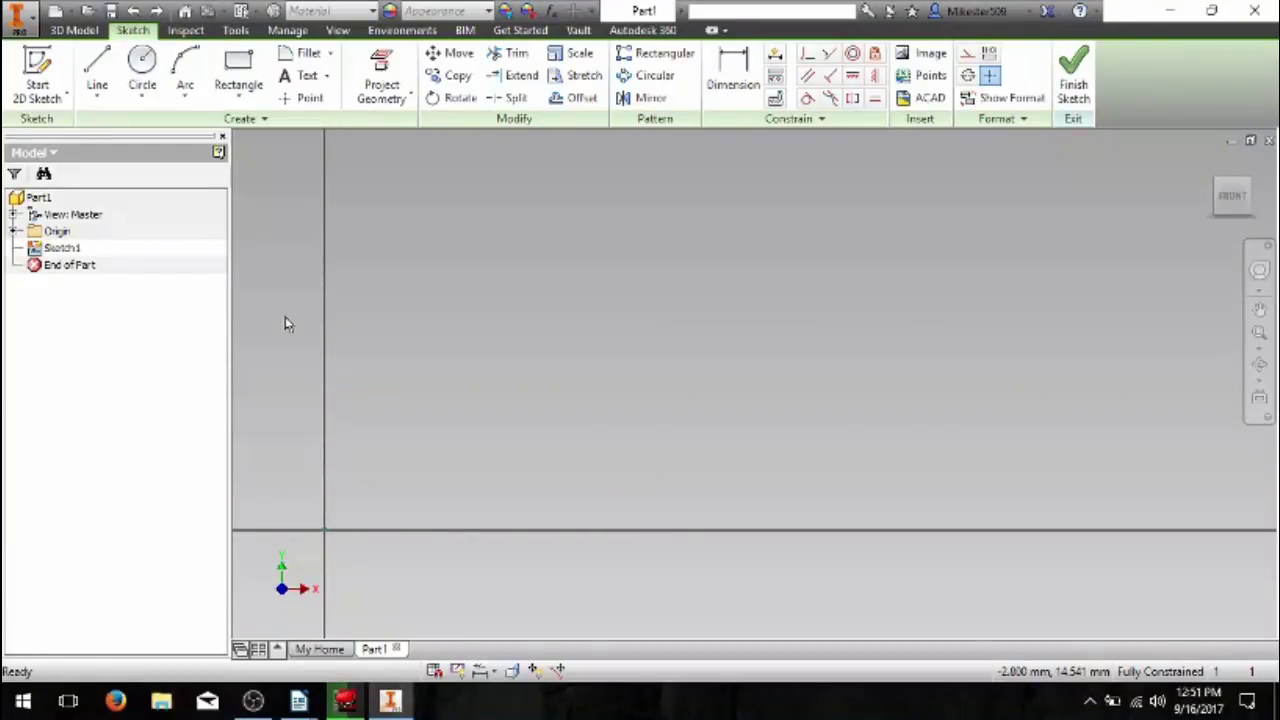
click(240, 85)
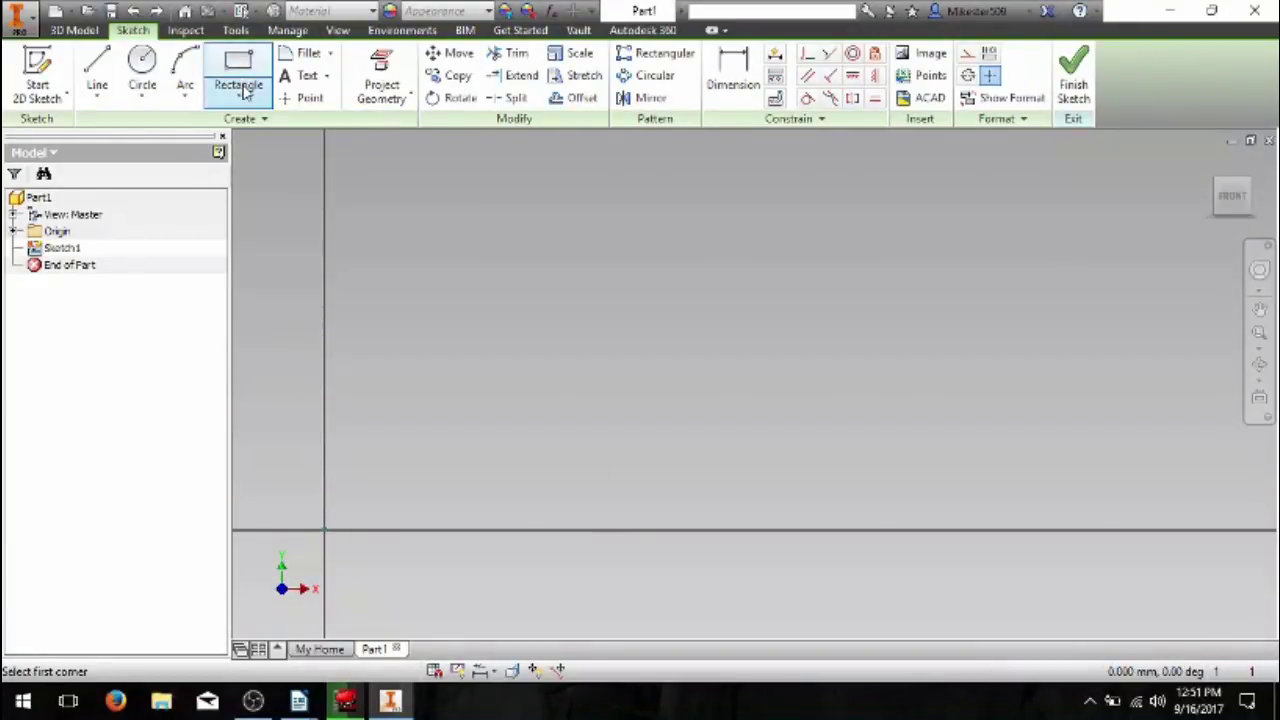
Draw a six-sided polygon centred on the origin with a vertex on the horizontal axis
click(245, 94)
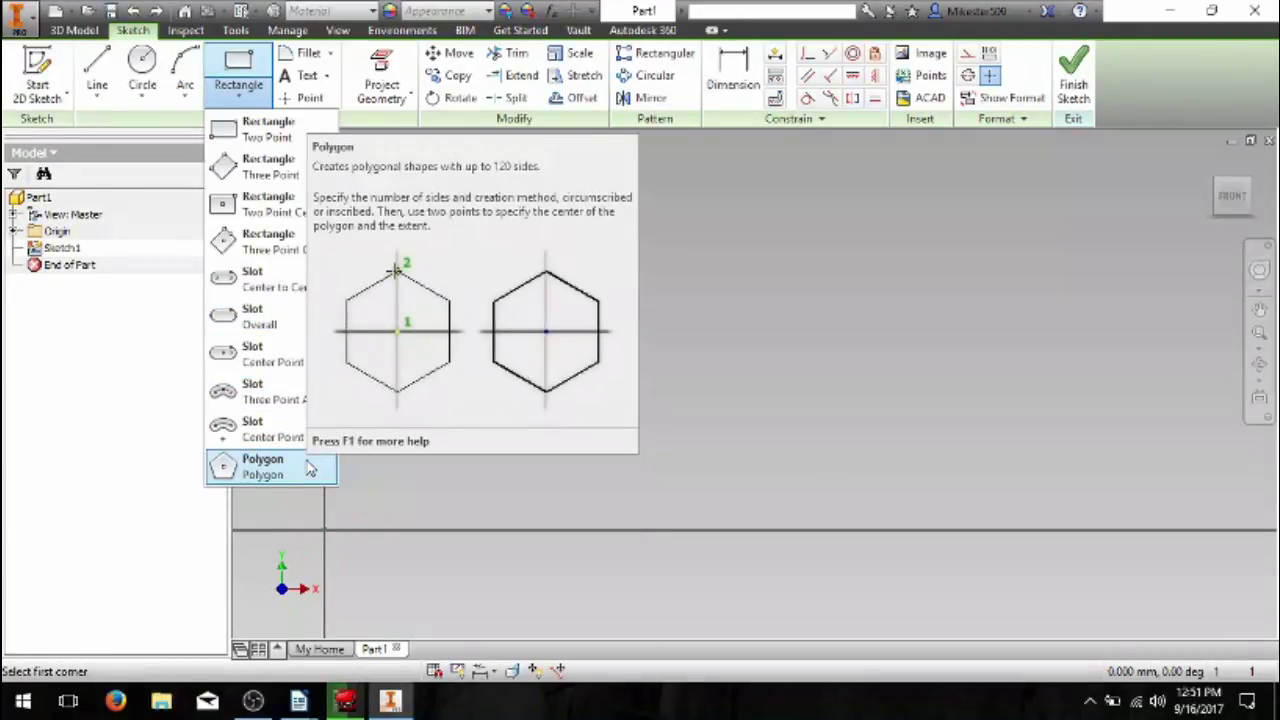
click(310, 468)
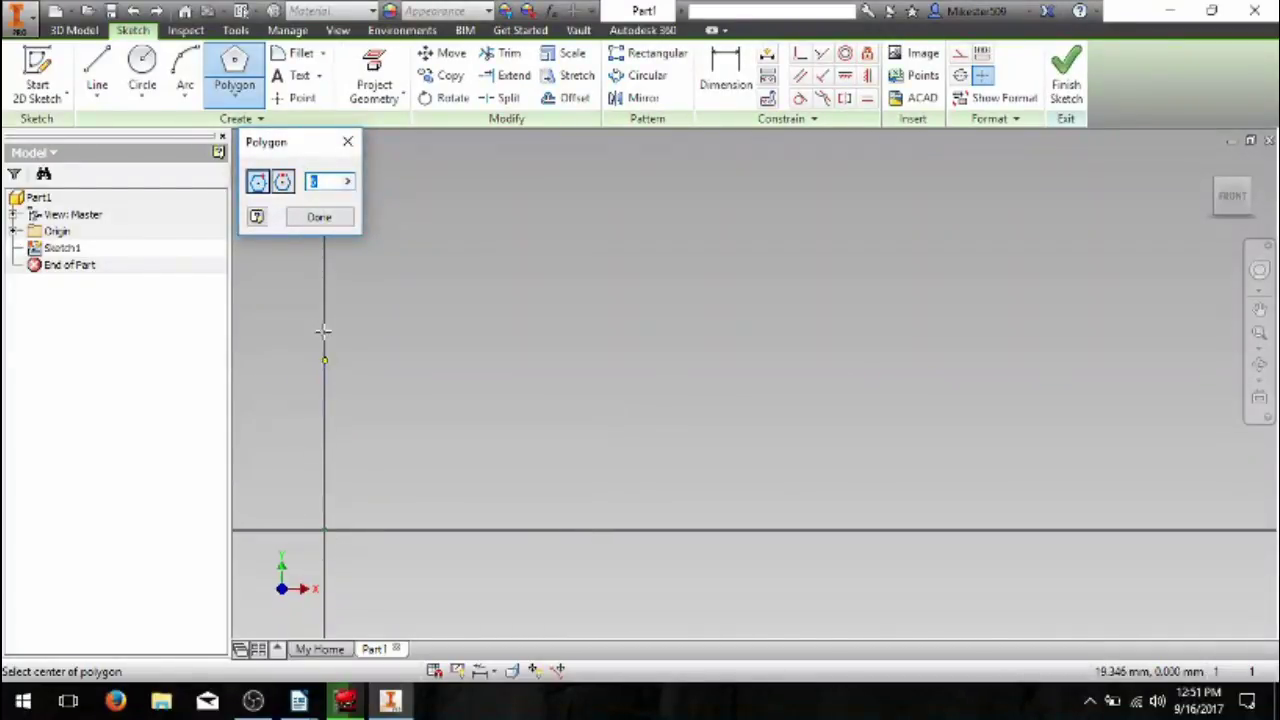
mouse_move(404, 512)
middle_down()
mouse_move(897, 294)
mouse_move(814, 391)
mouse_move(652, 467)
middle_up()
click(636, 456)
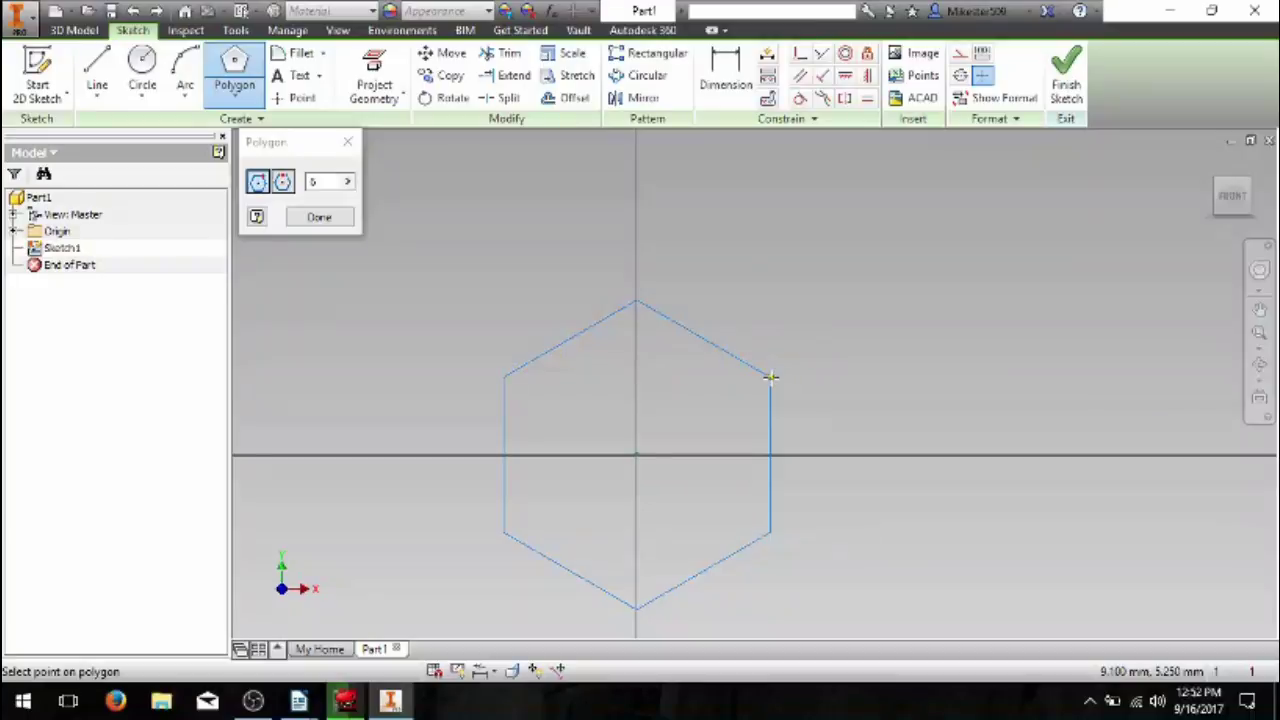
click(824, 456)
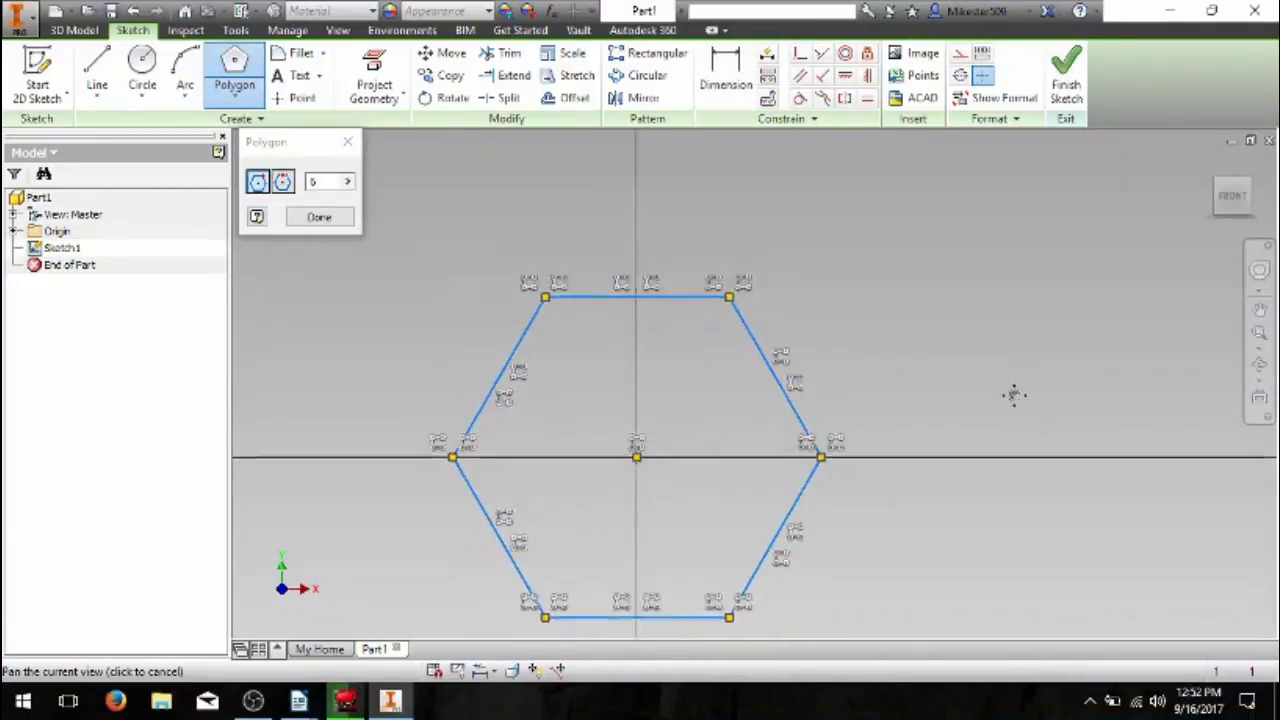
mouse_move(1013, 394)
middle_down()
mouse_move(1011, 346)
mouse_move(989, 323)
middle_up()
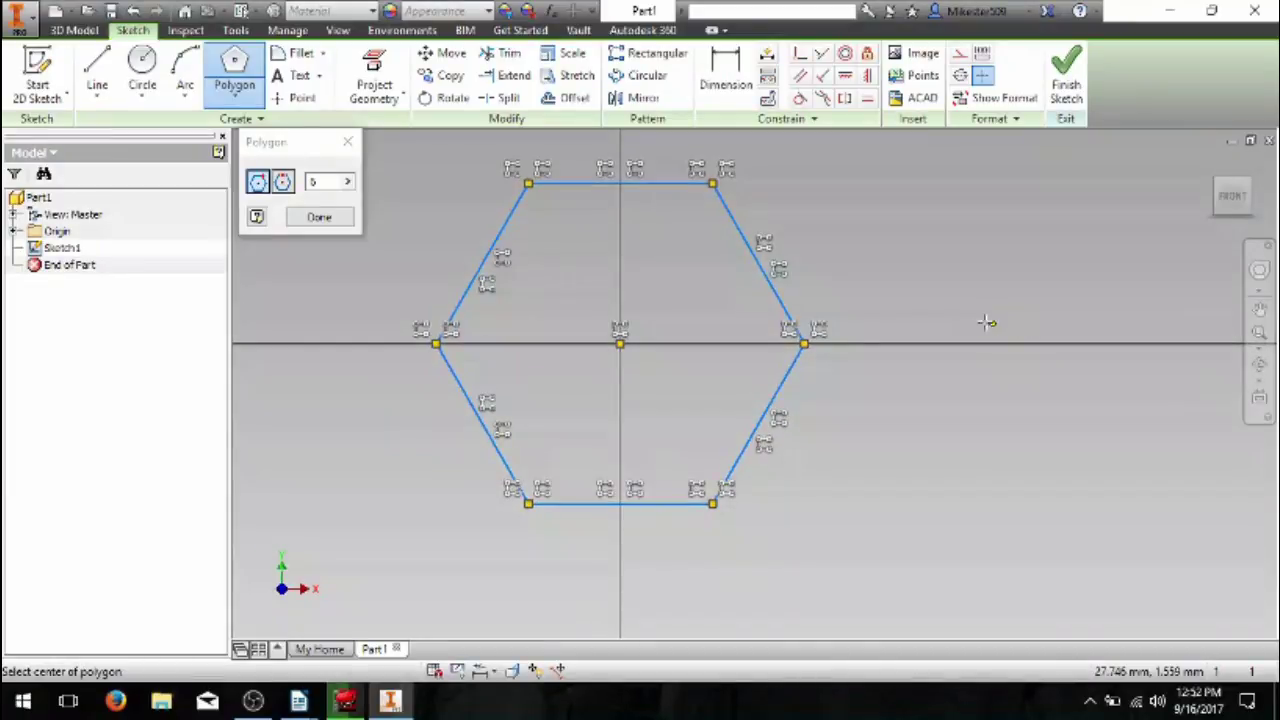
click(320, 218)
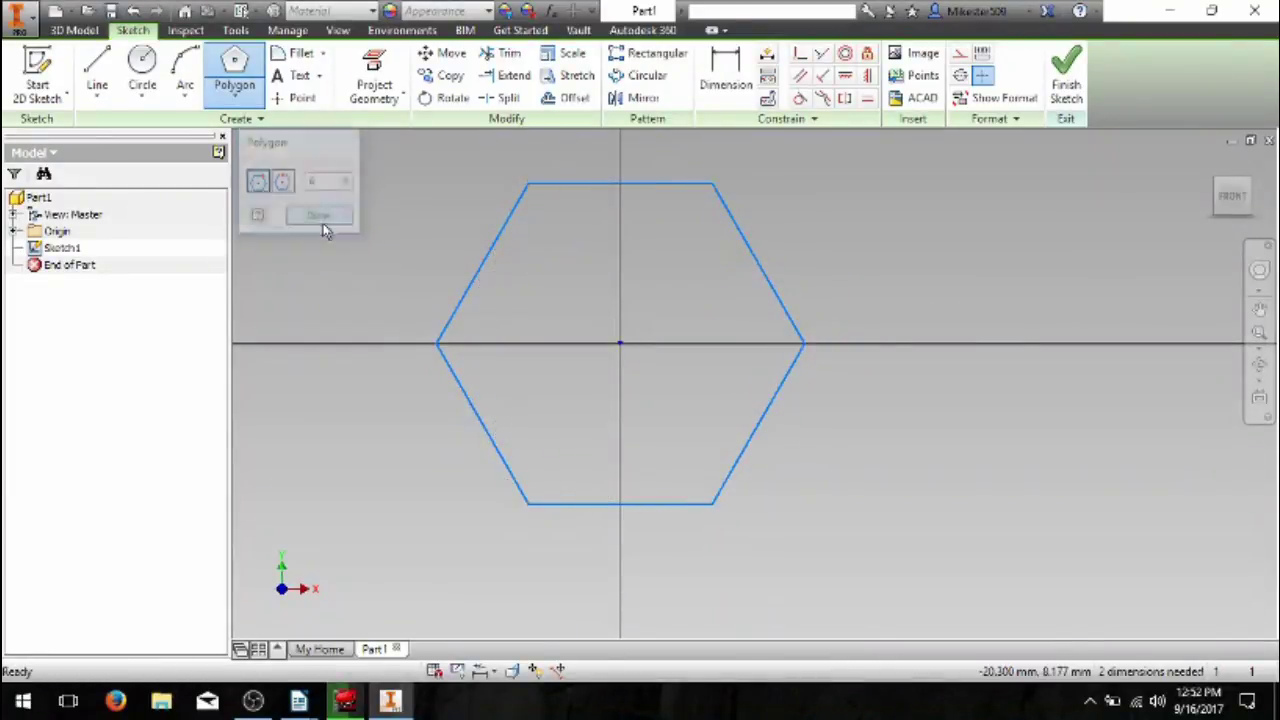
click(1237, 220)
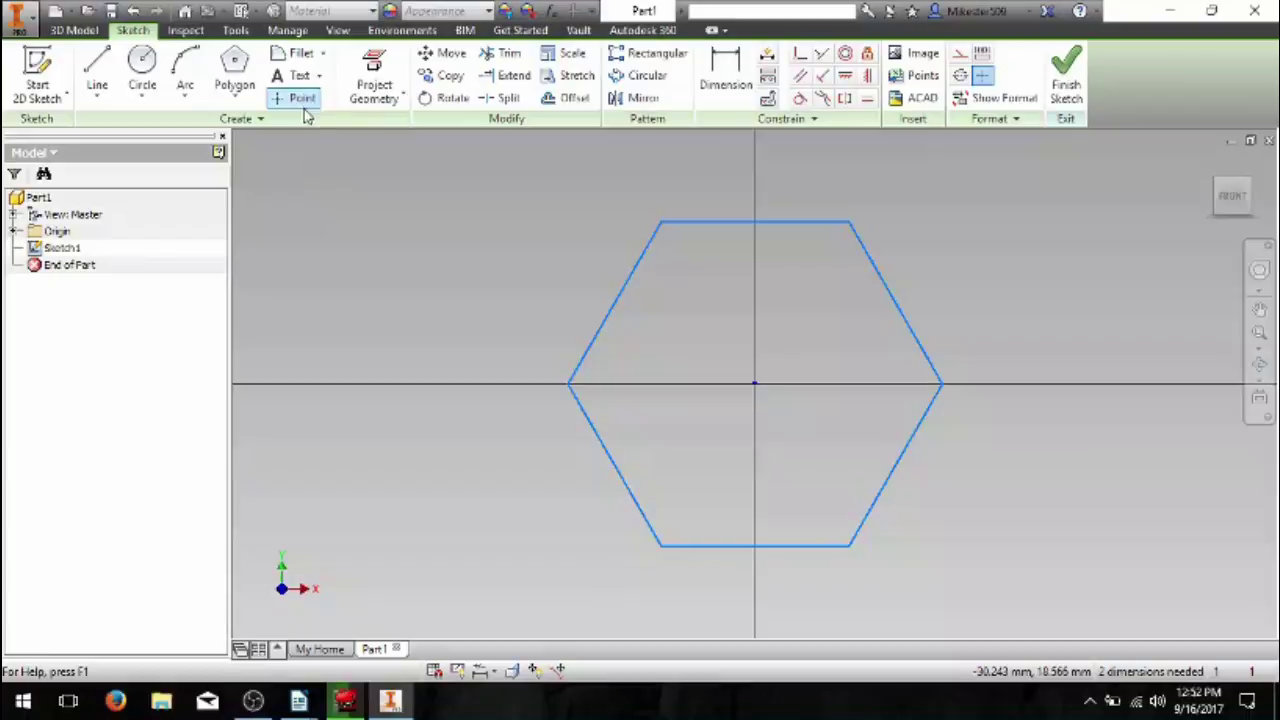
Round the hexagon's upper-left corner with a 2 mm fillet
click(300, 56)
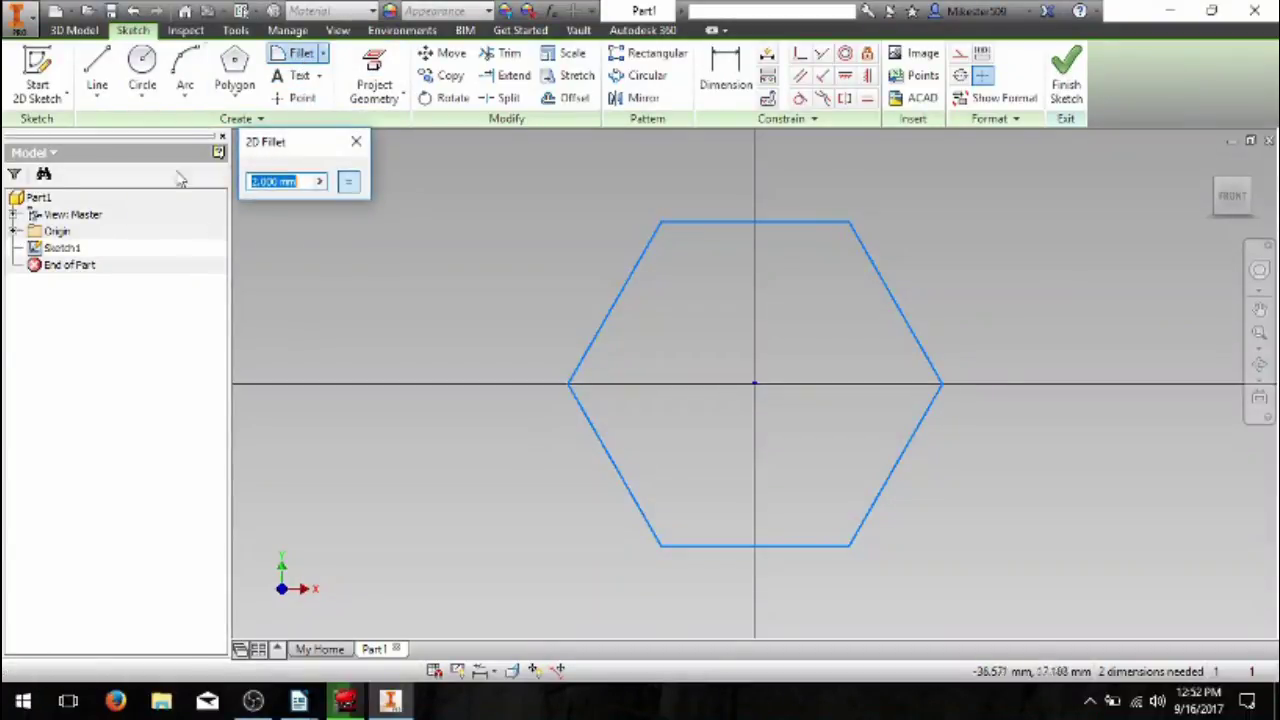
click(655, 242)
click(705, 223)
scroll(625, 240, up, 5)
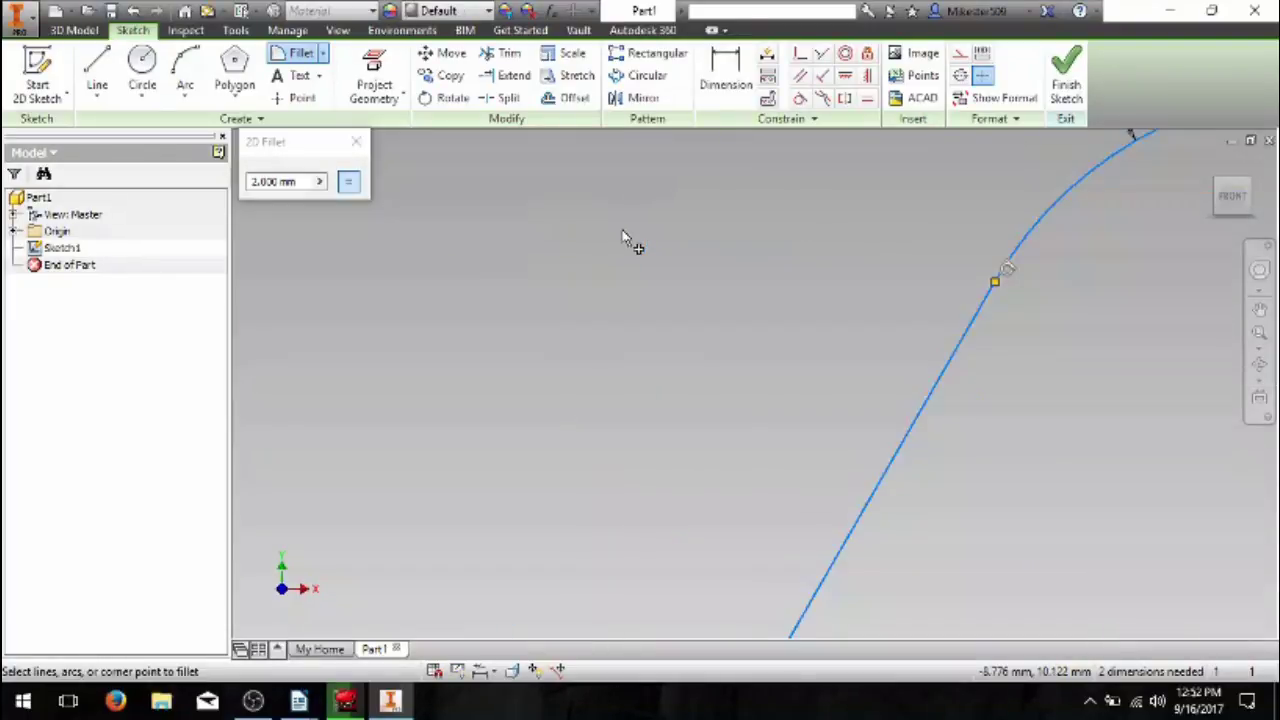
scroll(795, 253, down, 3)
middle_drag(800, 251, 709, 306)
scroll(723, 286, up, 2)
scroll(730, 252, up, 3)
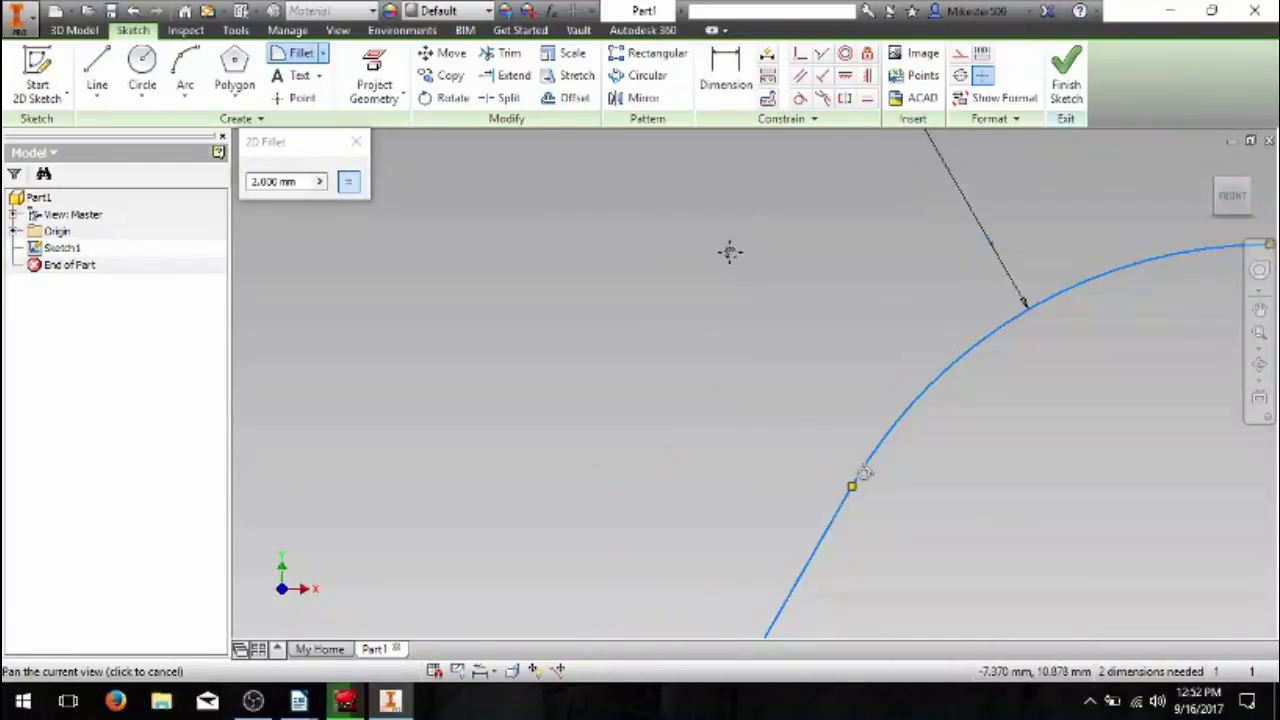
mouse_move(730, 252)
middle_down()
mouse_move(531, 237)
mouse_move(457, 343)
middle_up()
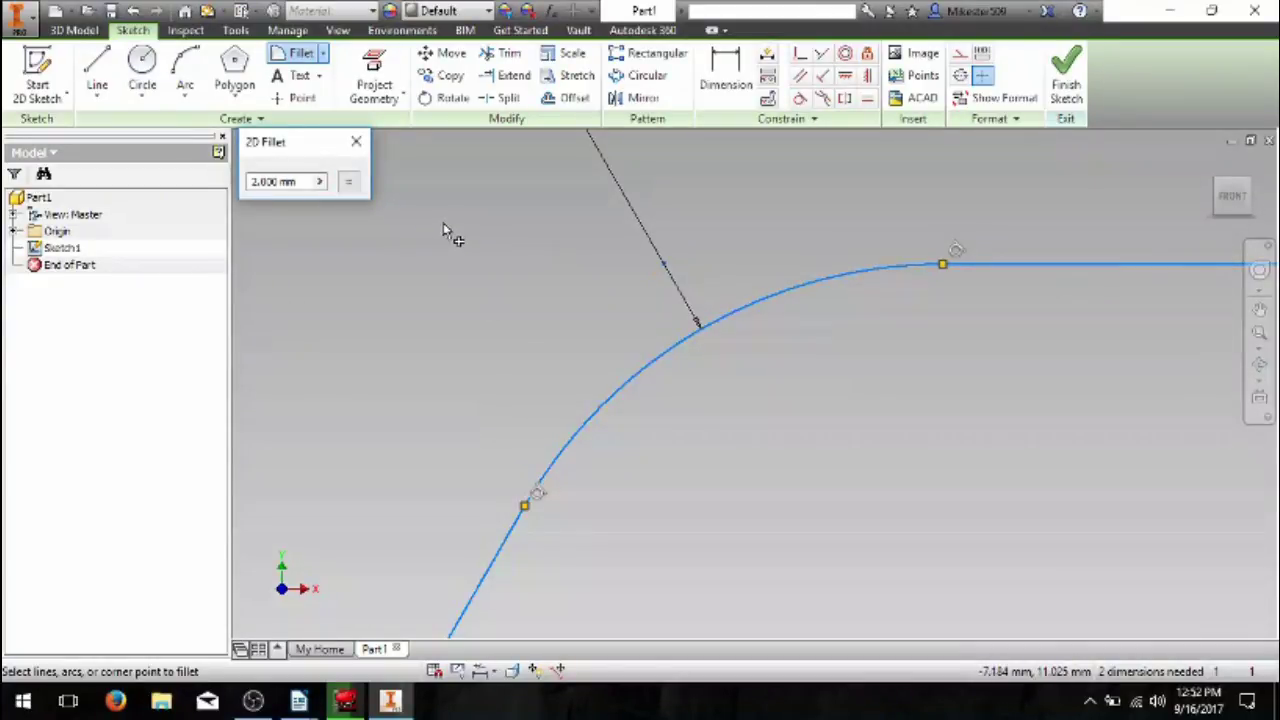
key(Escape)
scroll(551, 506, down, 4)
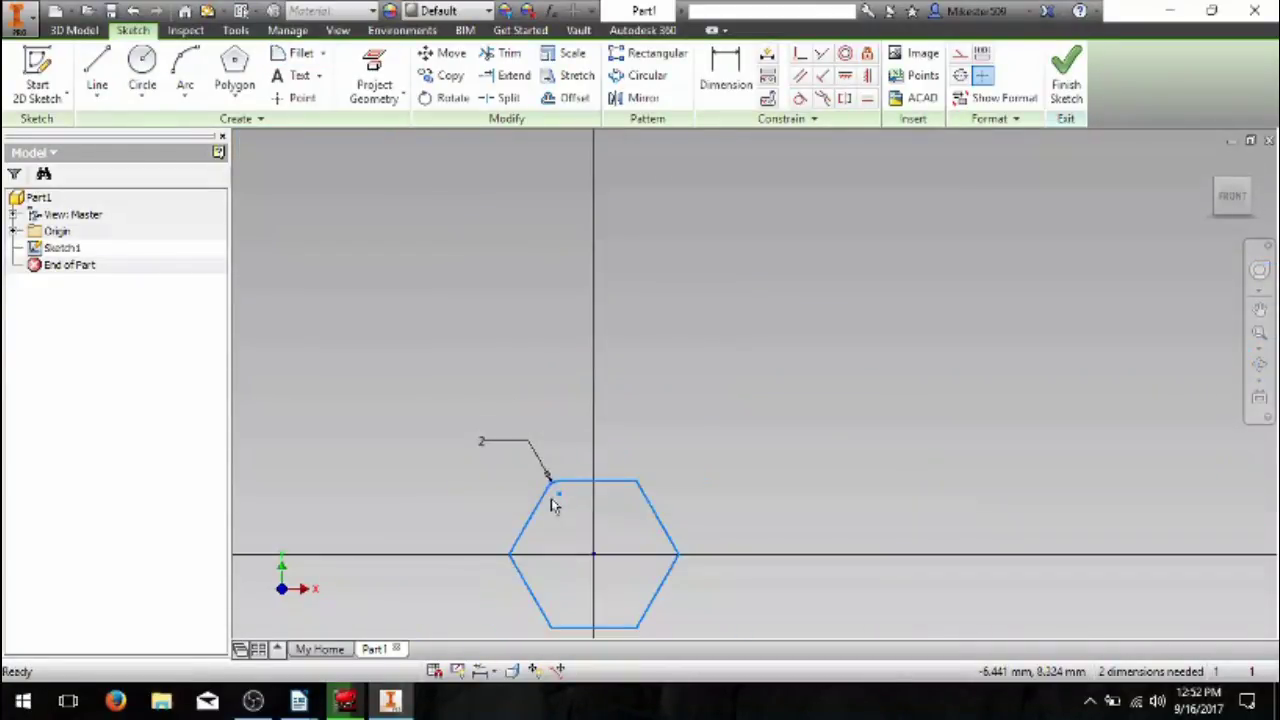
middle_drag(551, 506, 586, 457)
scroll(600, 480, up, 5)
mouse_move(614, 509)
middle_down()
mouse_move(651, 249)
mouse_move(607, 305)
middle_up()
scroll(641, 252, down, 2)
scroll(640, 266, up, 1)
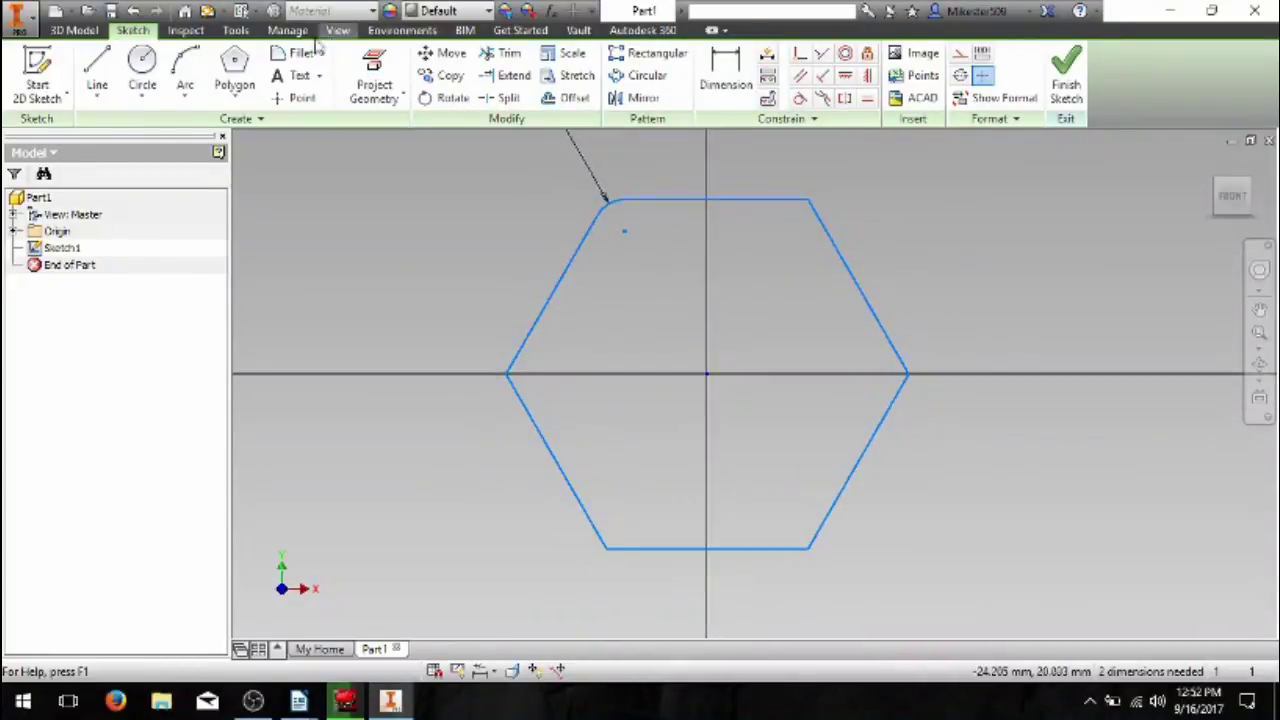
Round the remaining five hexagon corners with 2 mm fillets
click(300, 53)
click(817, 229)
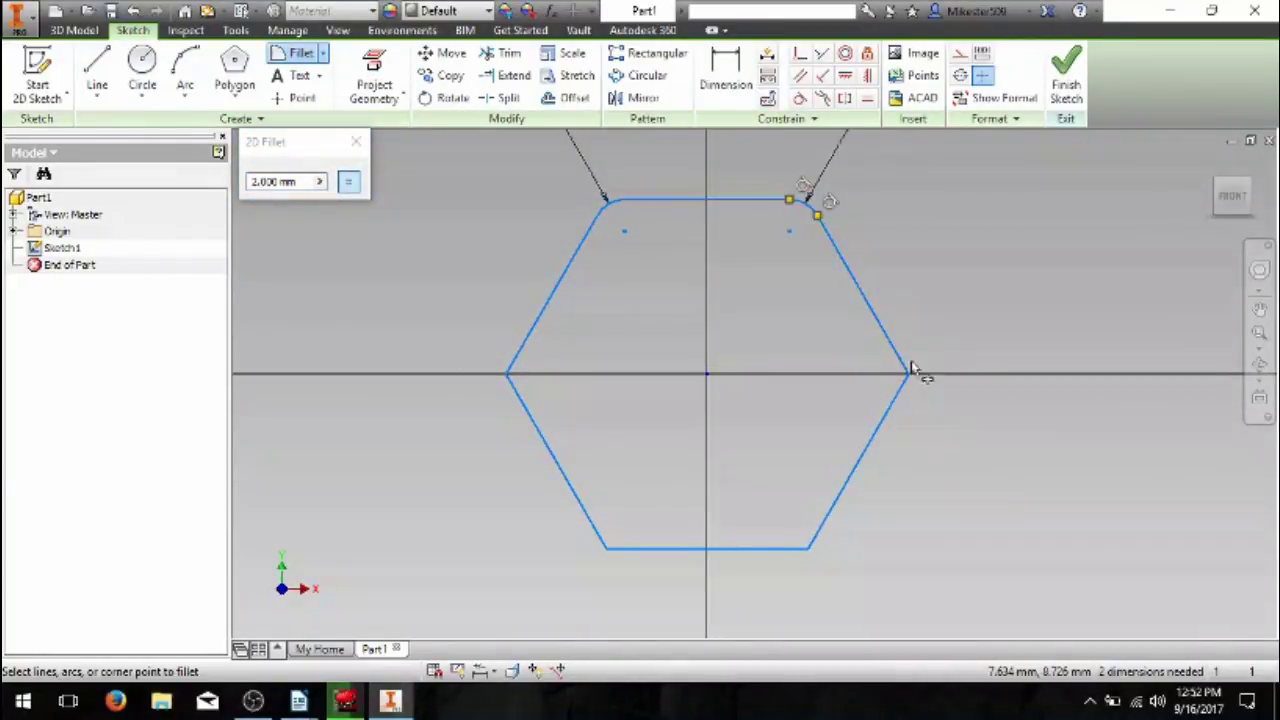
click(893, 422)
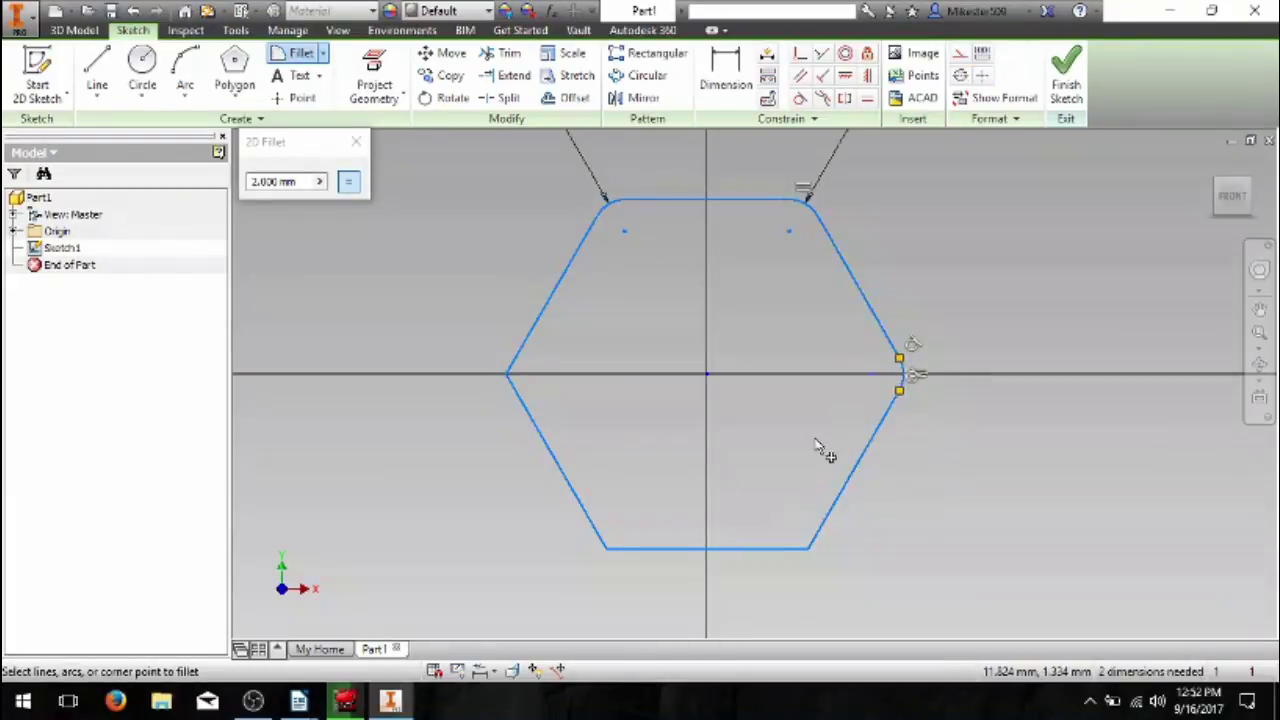
click(815, 538)
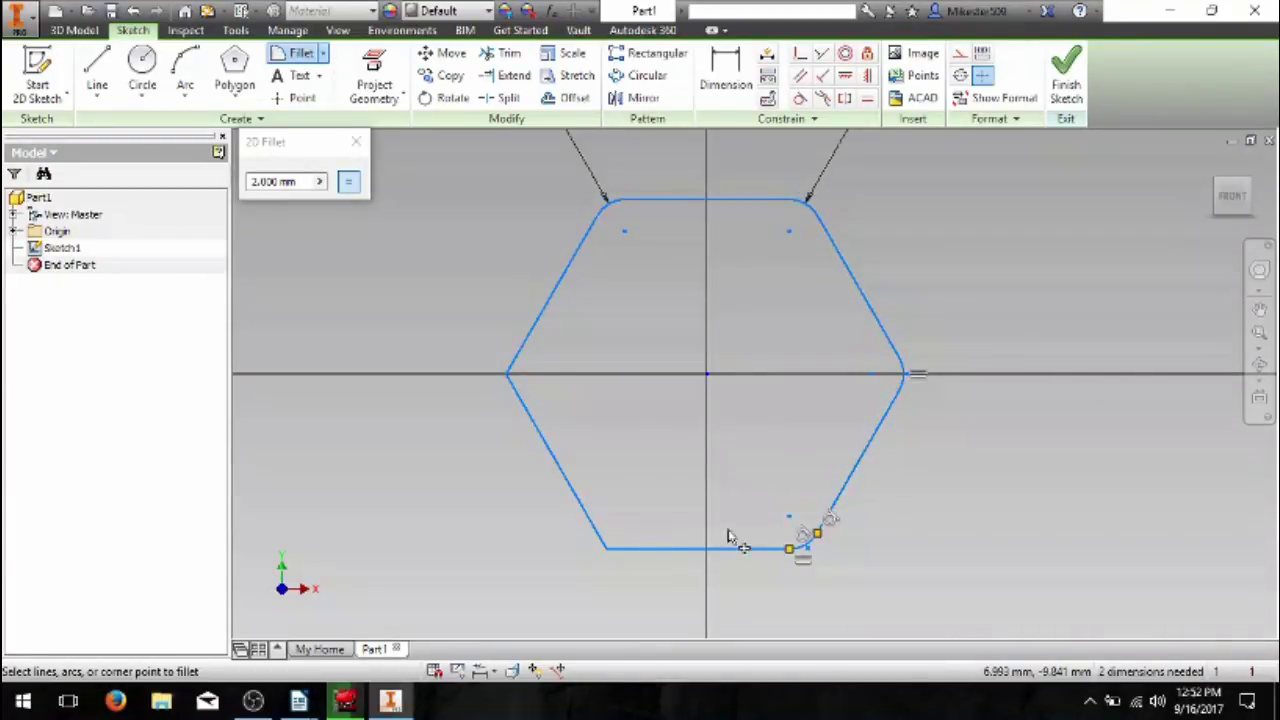
click(598, 545)
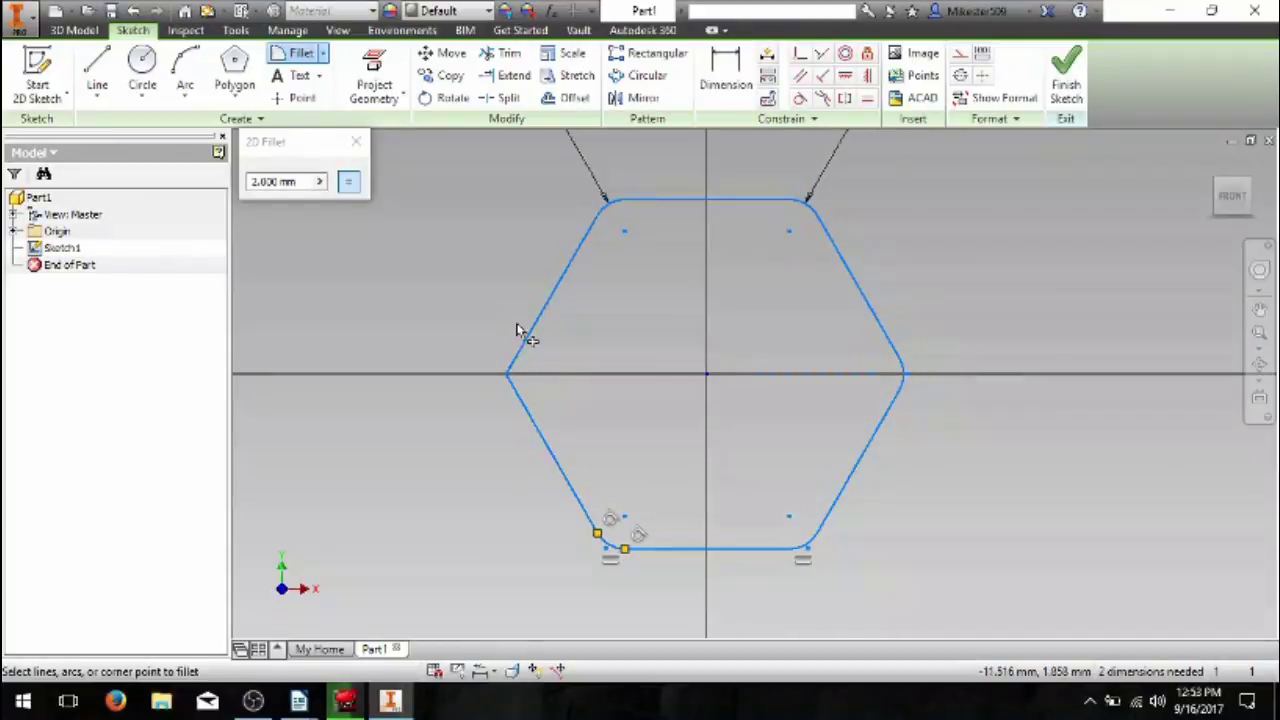
click(524, 407)
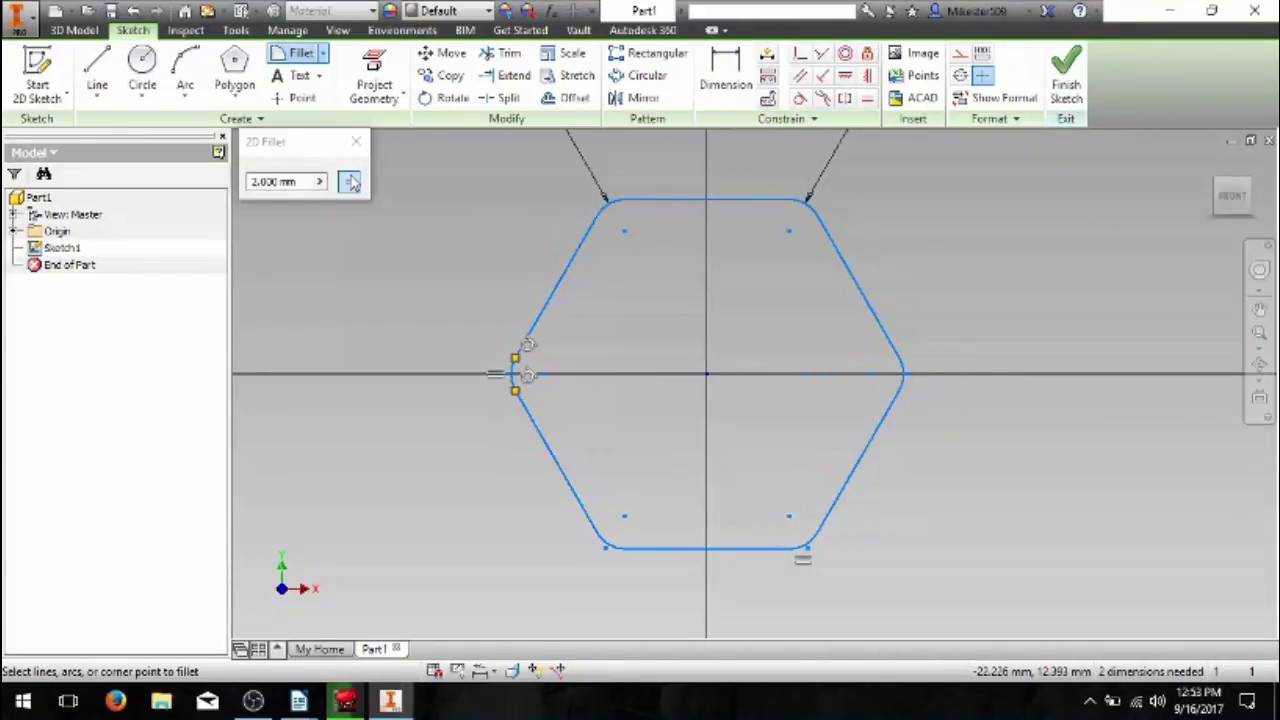
click(356, 142)
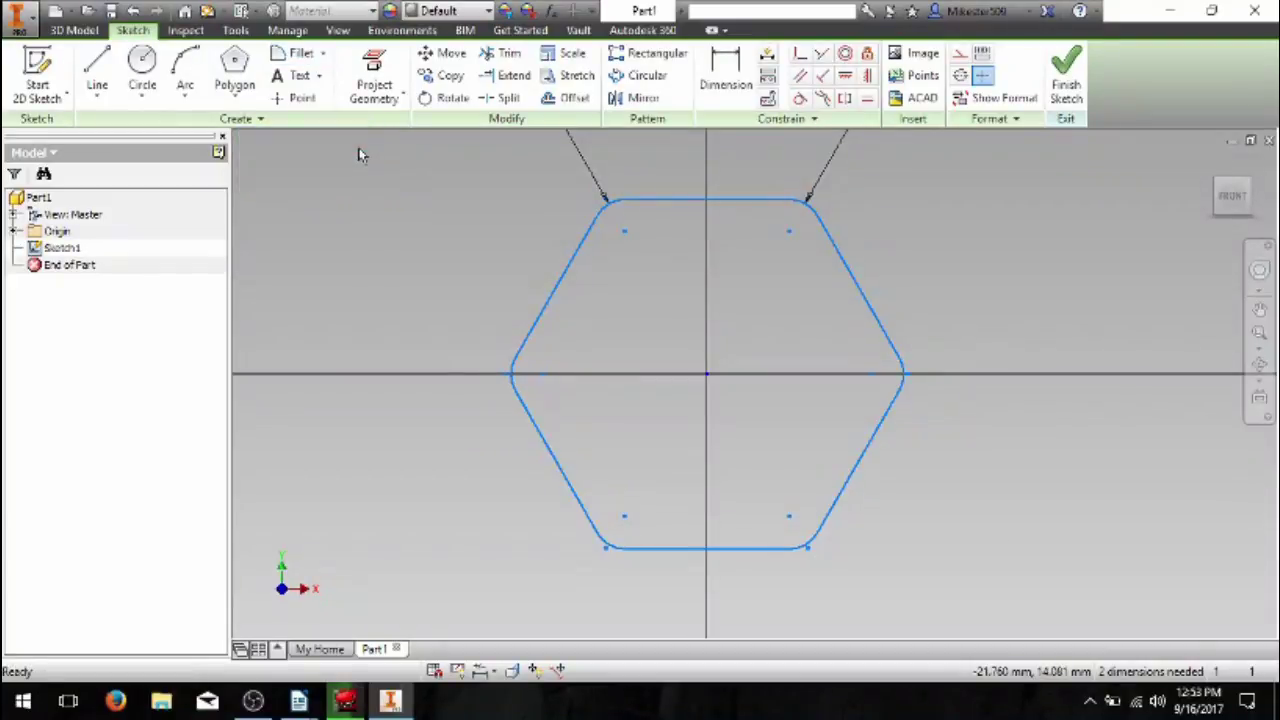
Zoom and pan to frame the filleted hexagon, ready for trimming
scroll(958, 412, up, 3)
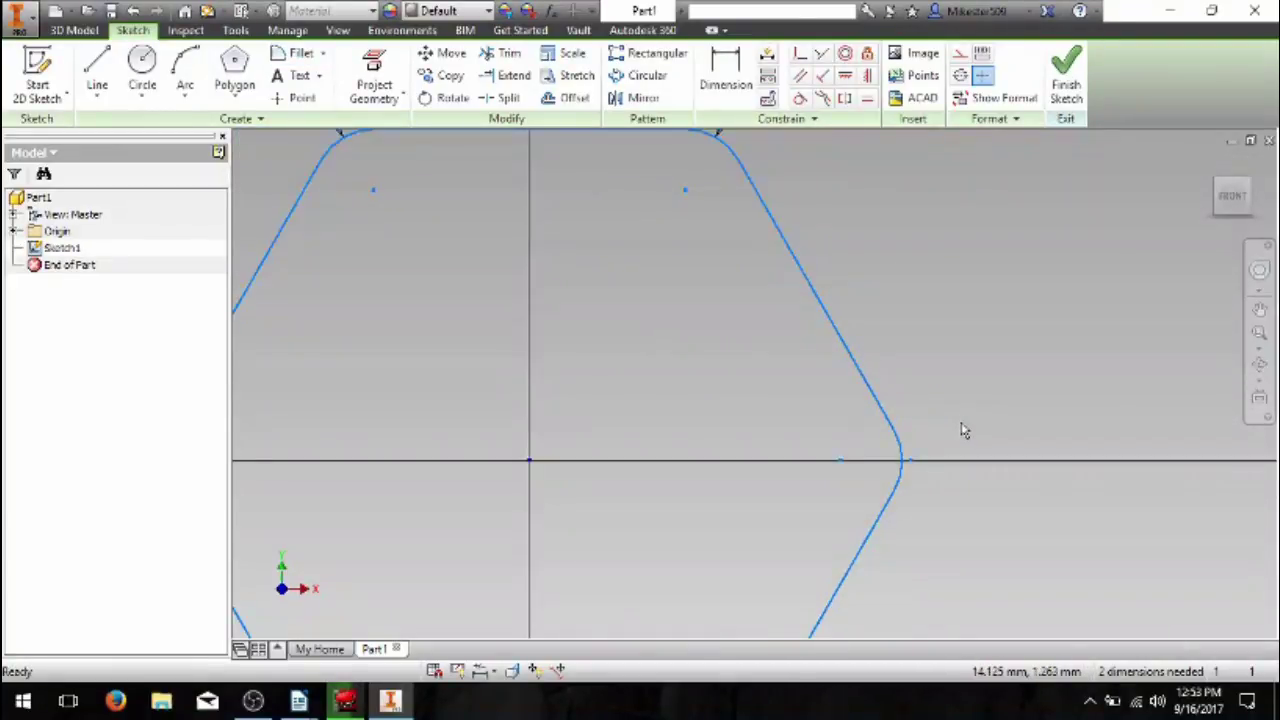
scroll(962, 429, down, 5)
mouse_move(960, 428)
middle_down()
mouse_move(883, 343)
mouse_move(781, 366)
middle_up()
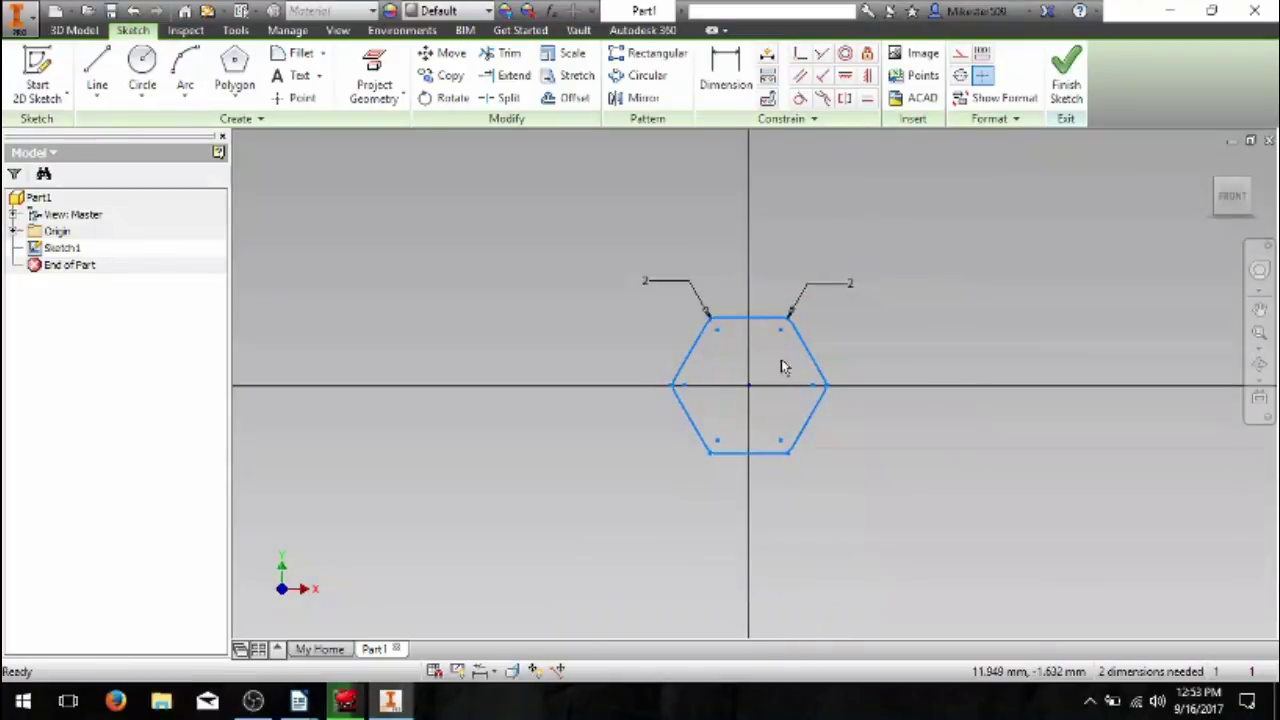
scroll(822, 413, up, 3)
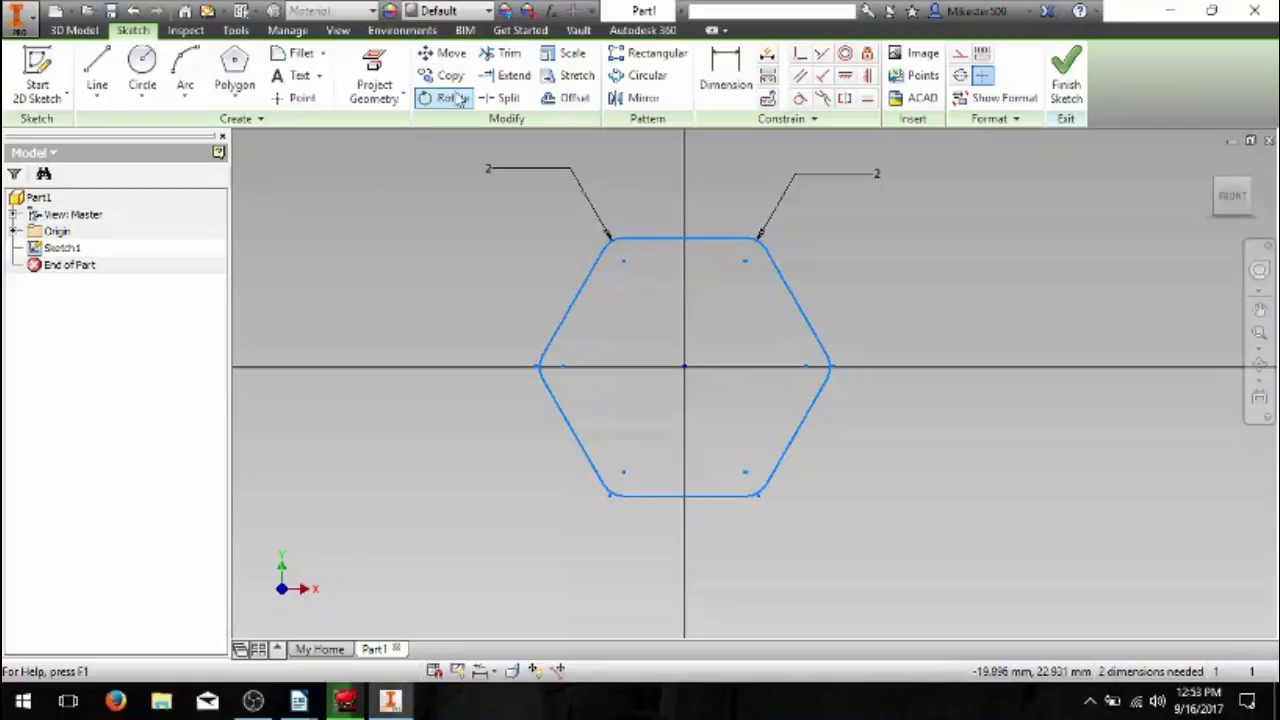
click(503, 54)
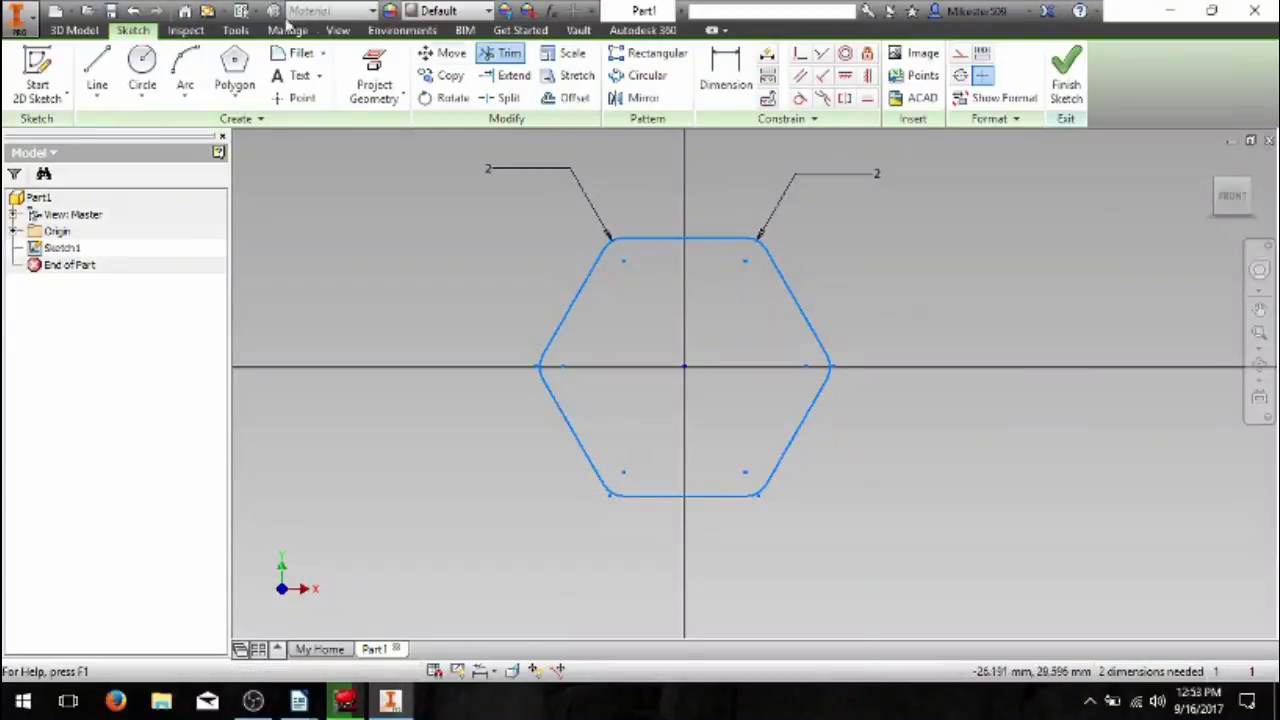
Draw a horizontal line from the origin out past the hexagon's right vertex
click(114, 84)
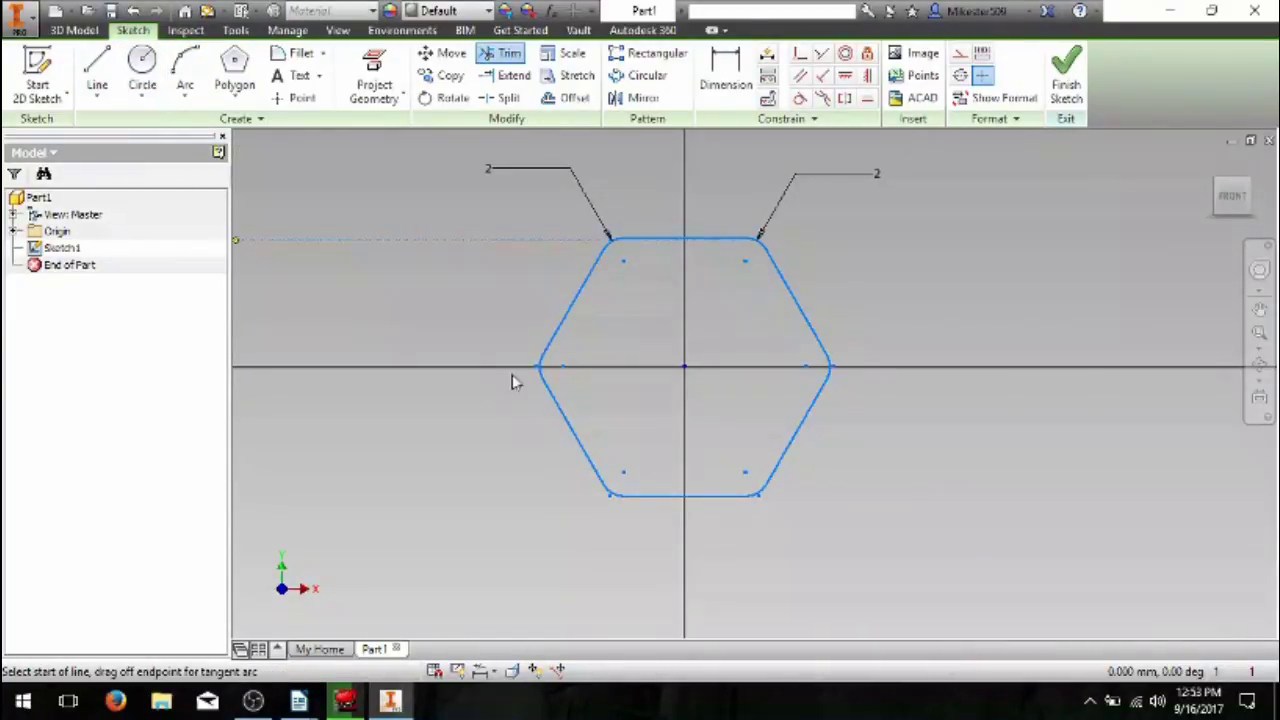
click(684, 367)
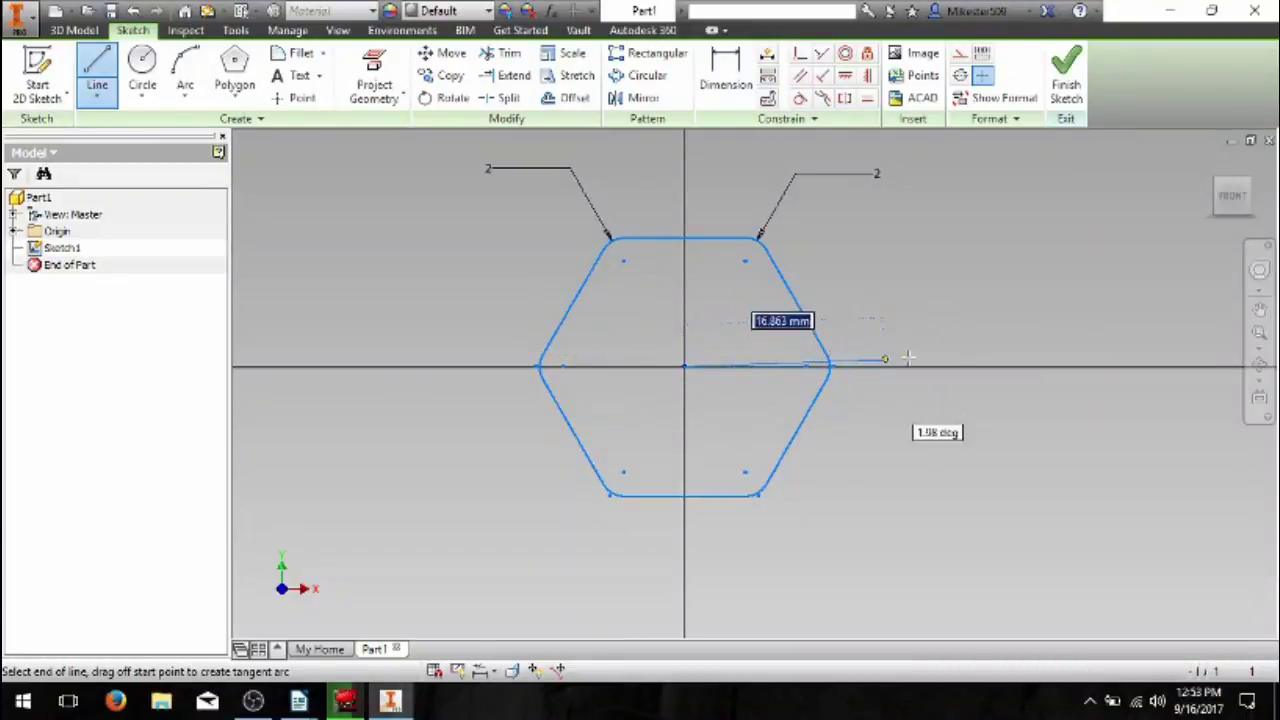
click(971, 367)
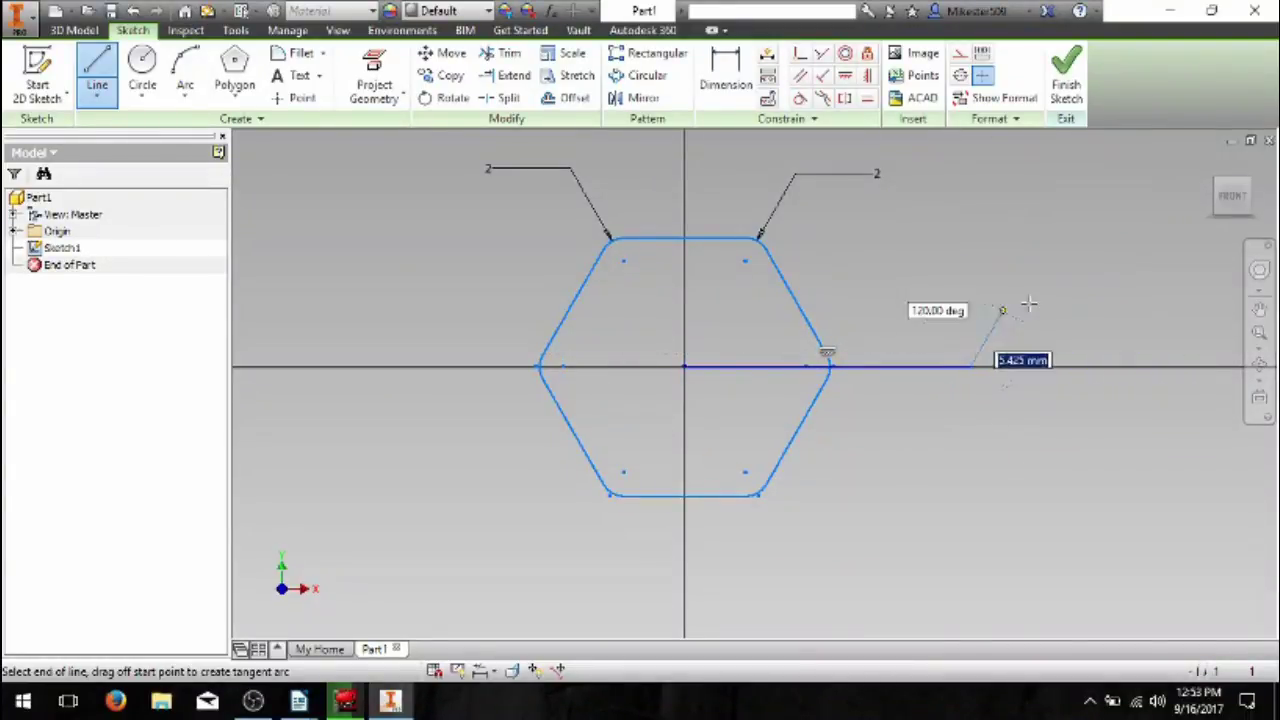
key(Escape)
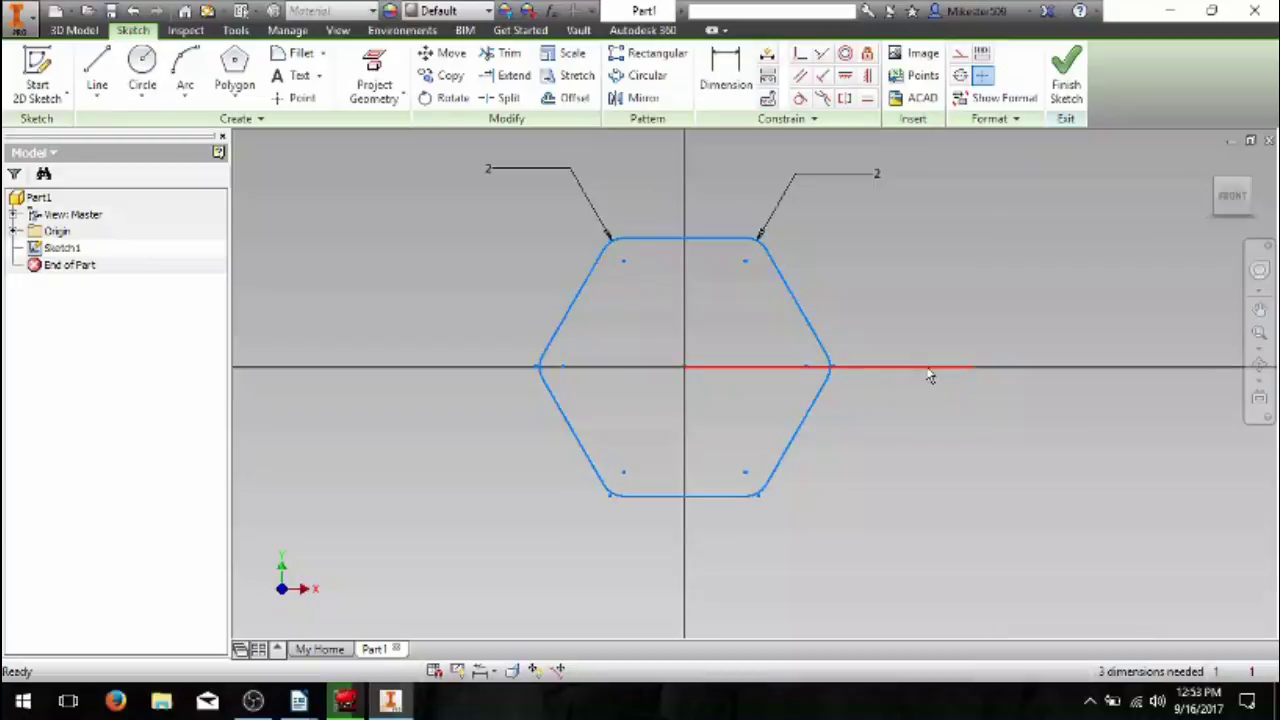
click(930, 369)
scroll(920, 409, up, 4)
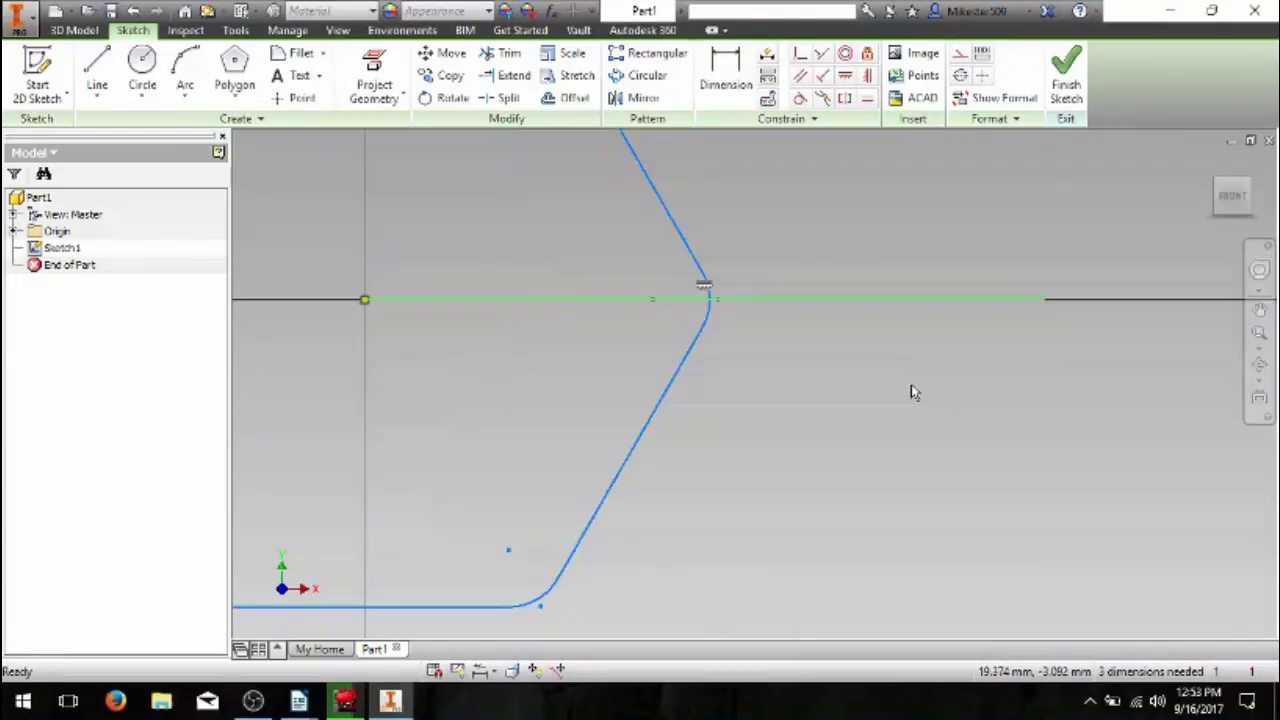
middle_drag(863, 366, 905, 425)
key(Escape)
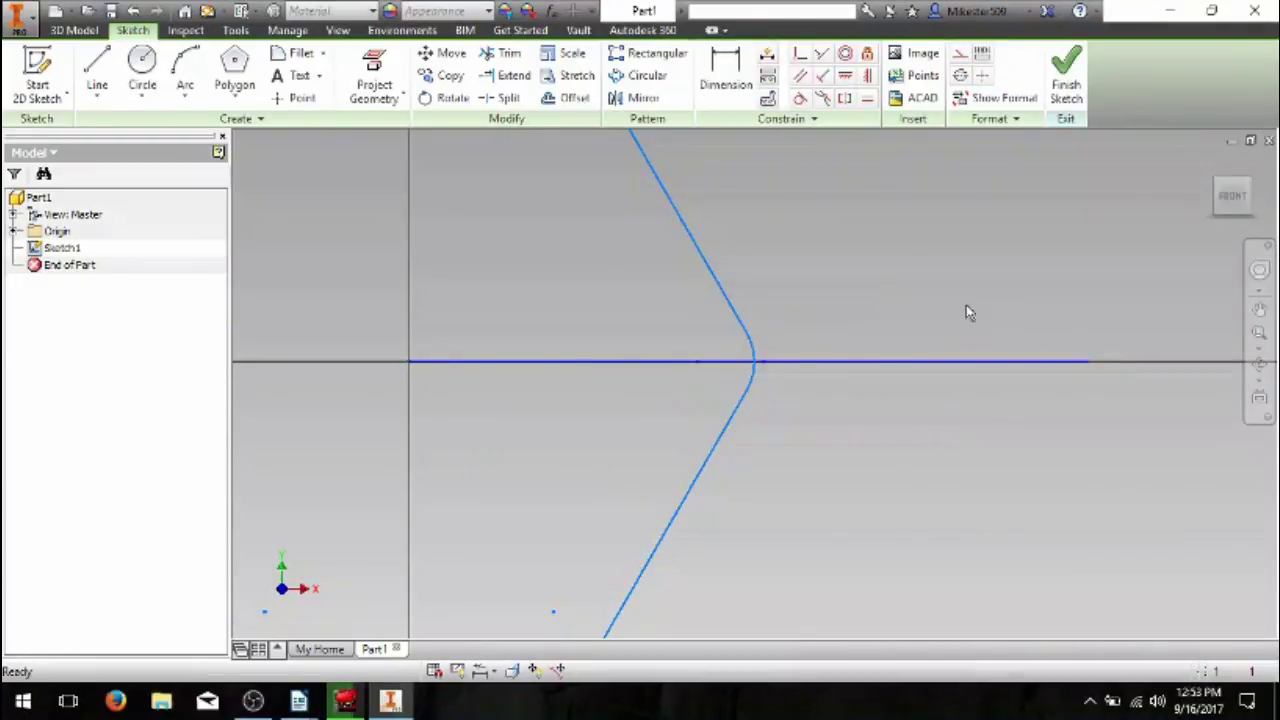
Trim away the part of the line beyond the hexagon vertex
click(501, 53)
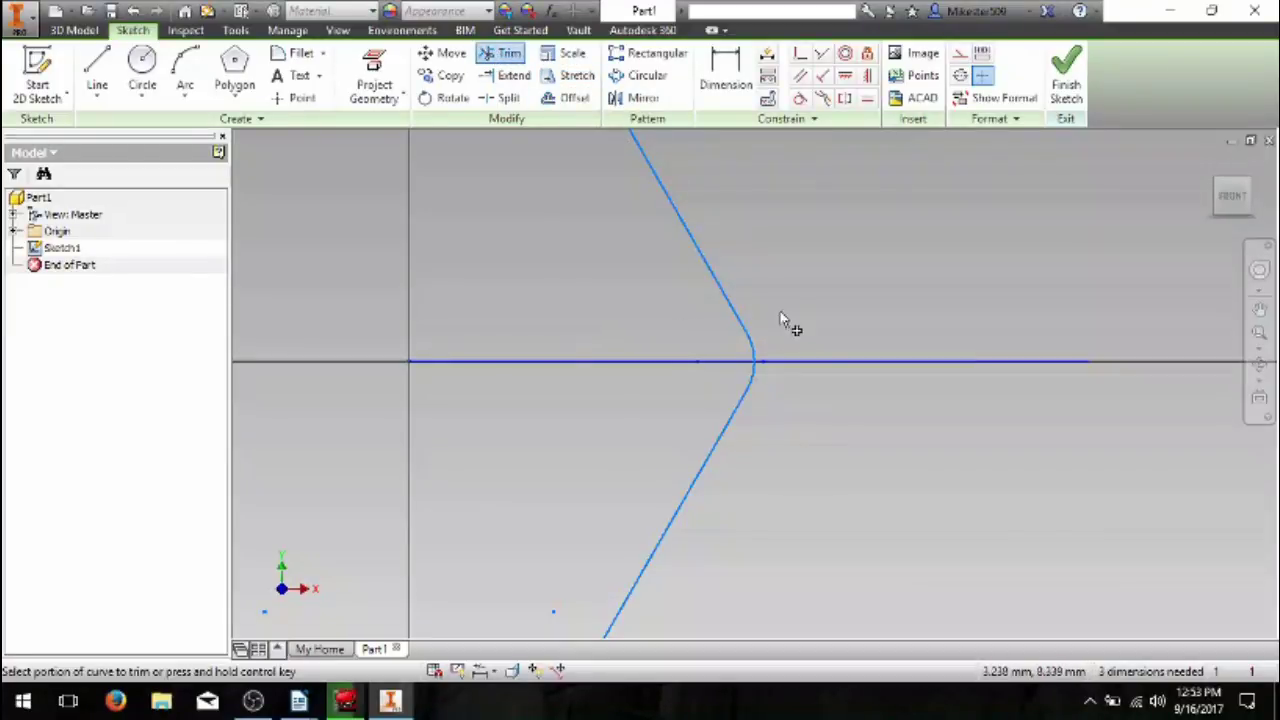
click(822, 364)
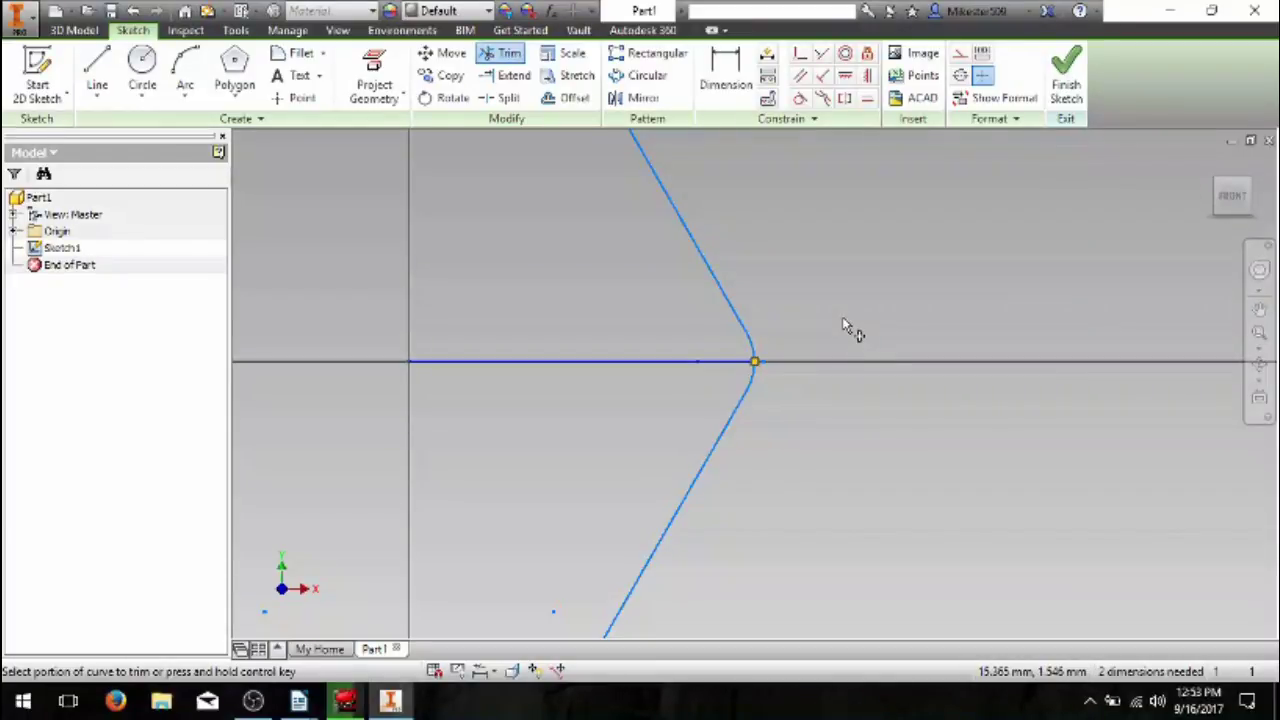
key(Escape)
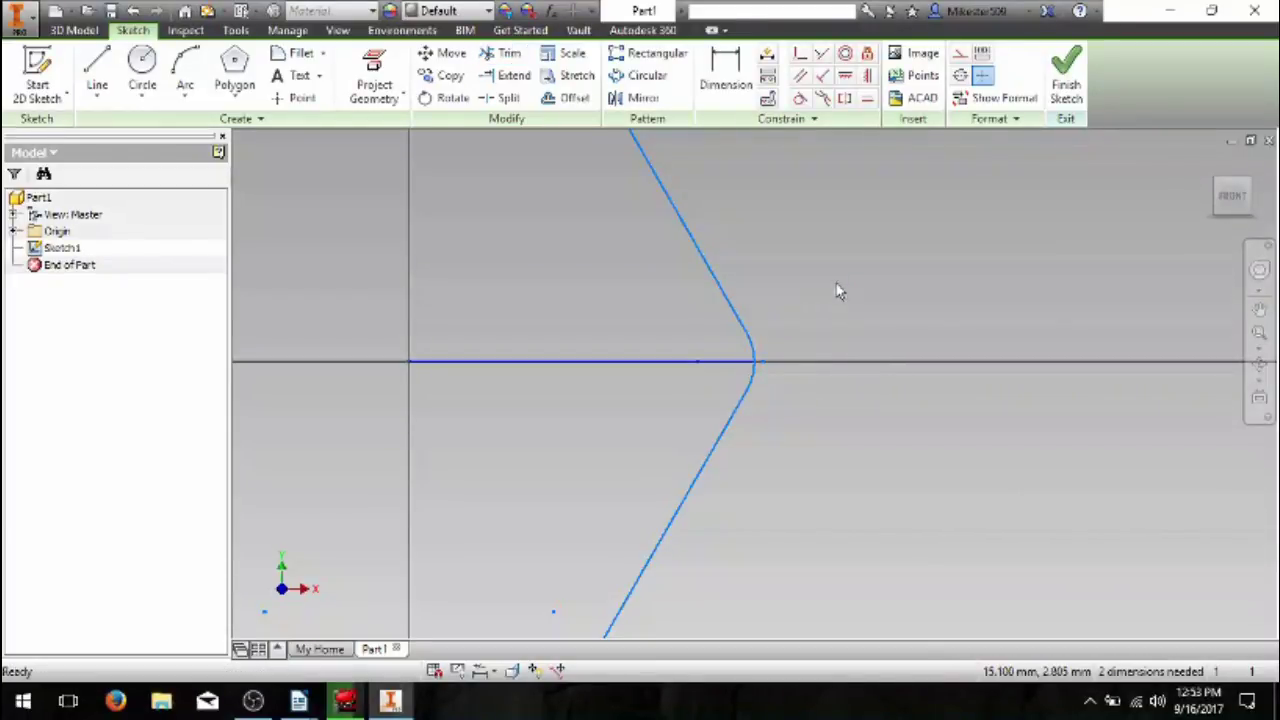
scroll(834, 335, up, 3)
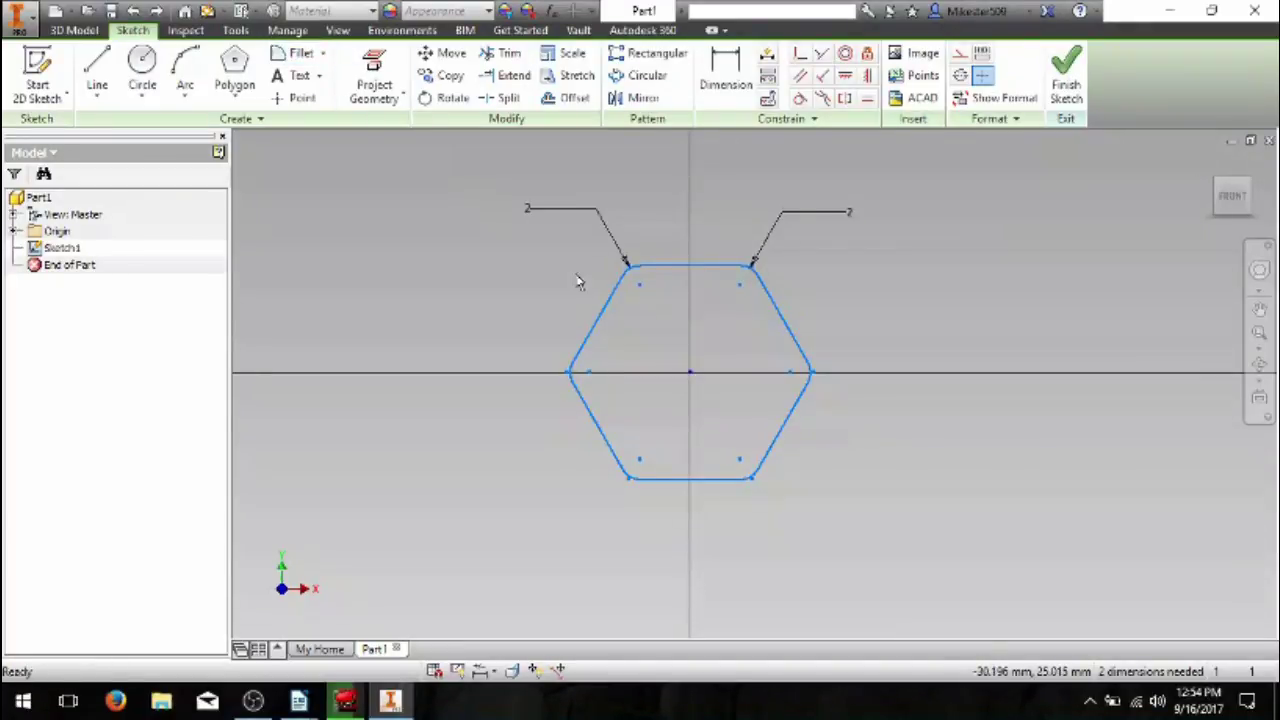
Finish the sketch and extrude the rounded hexagon 200 mm as Extrusion1
click(1068, 80)
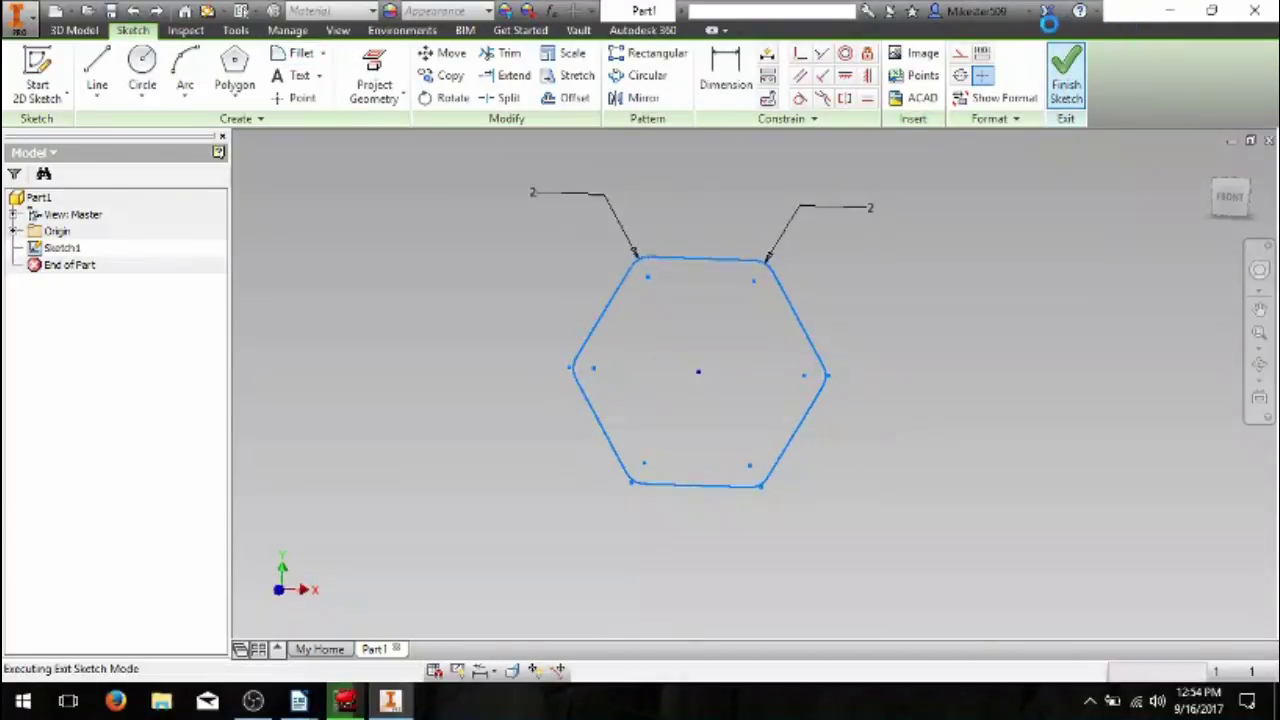
mouse_move(933, 318)
middle_down()
mouse_move(931, 306)
mouse_move(729, 306)
mouse_move(710, 294)
middle_up()
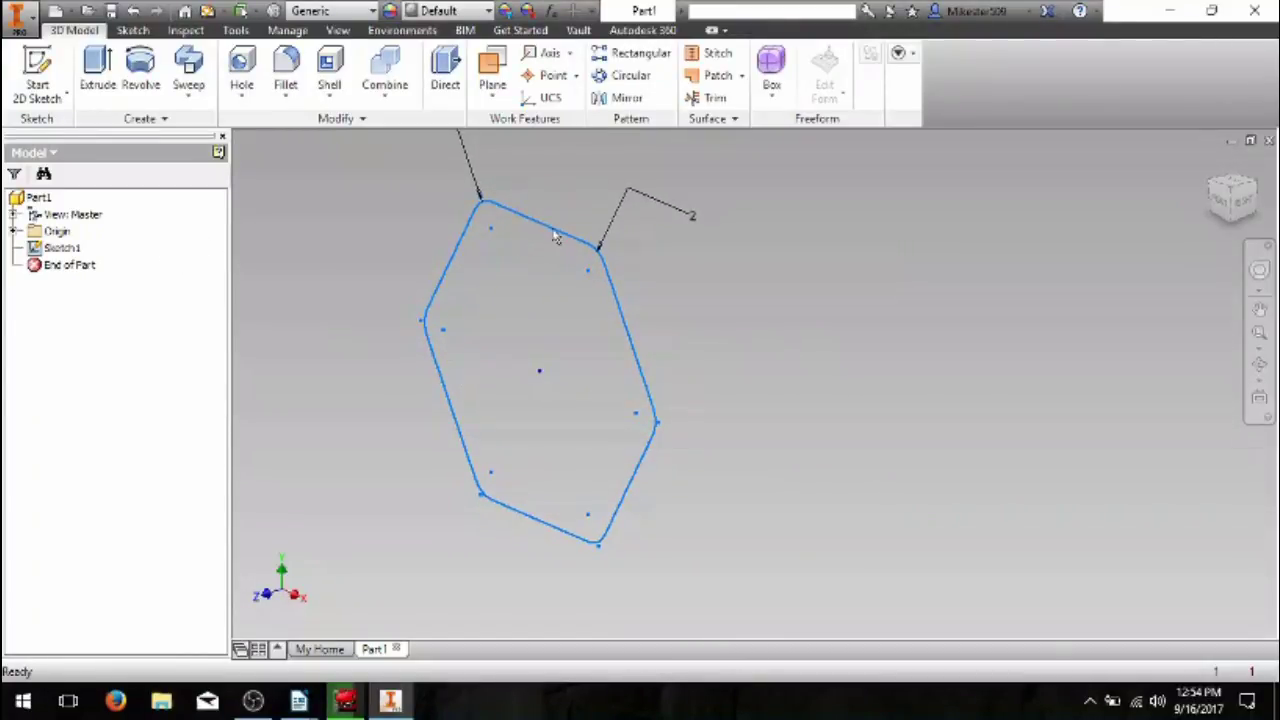
click(97, 70)
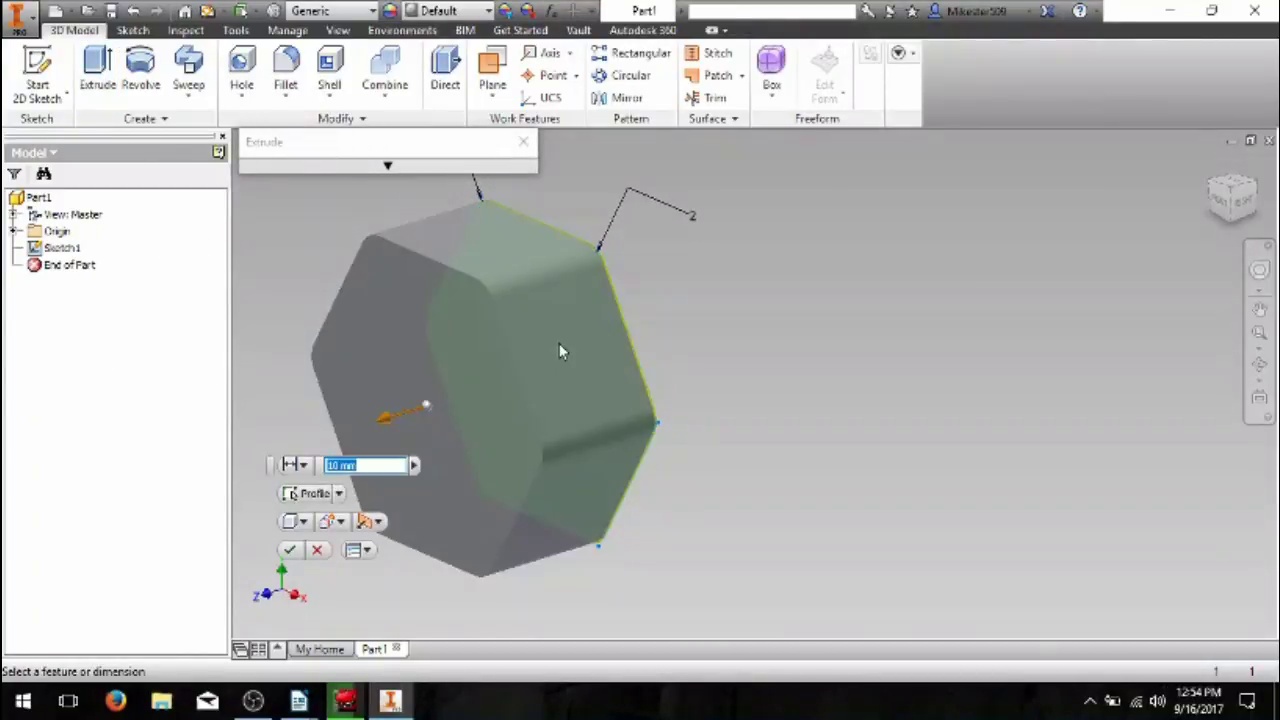
middle_drag(632, 371, 808, 323)
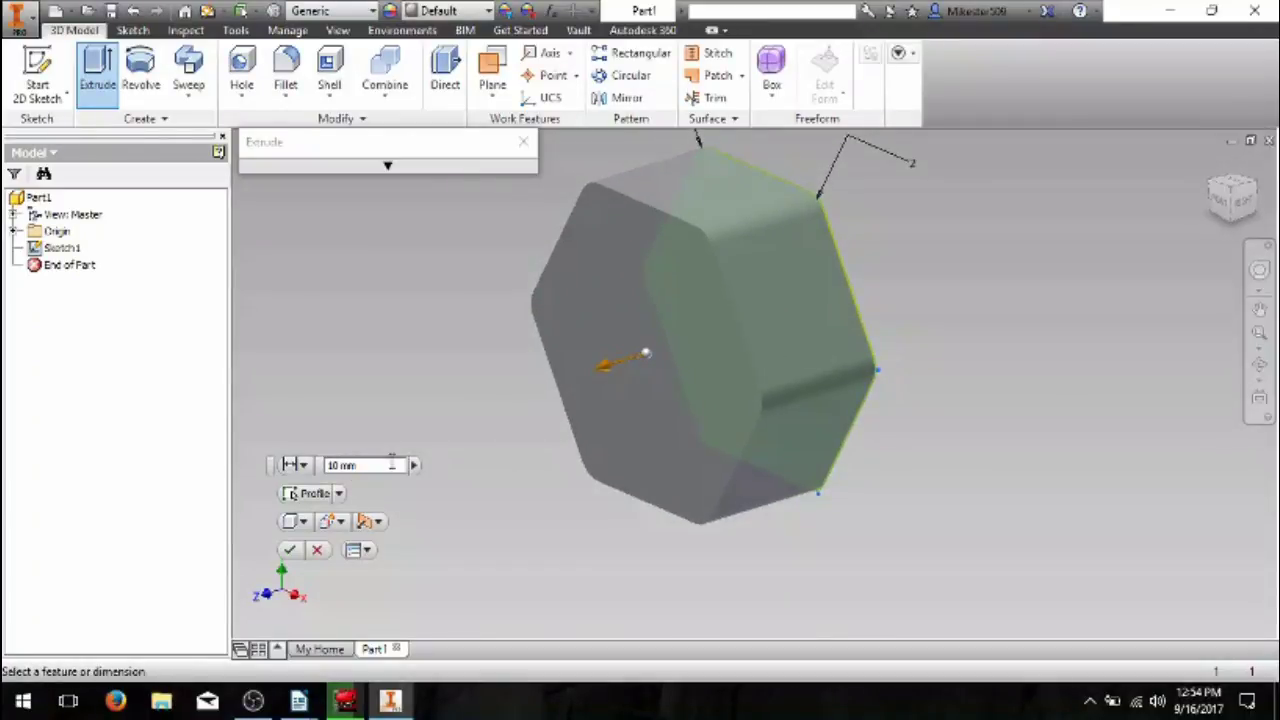
text(200)
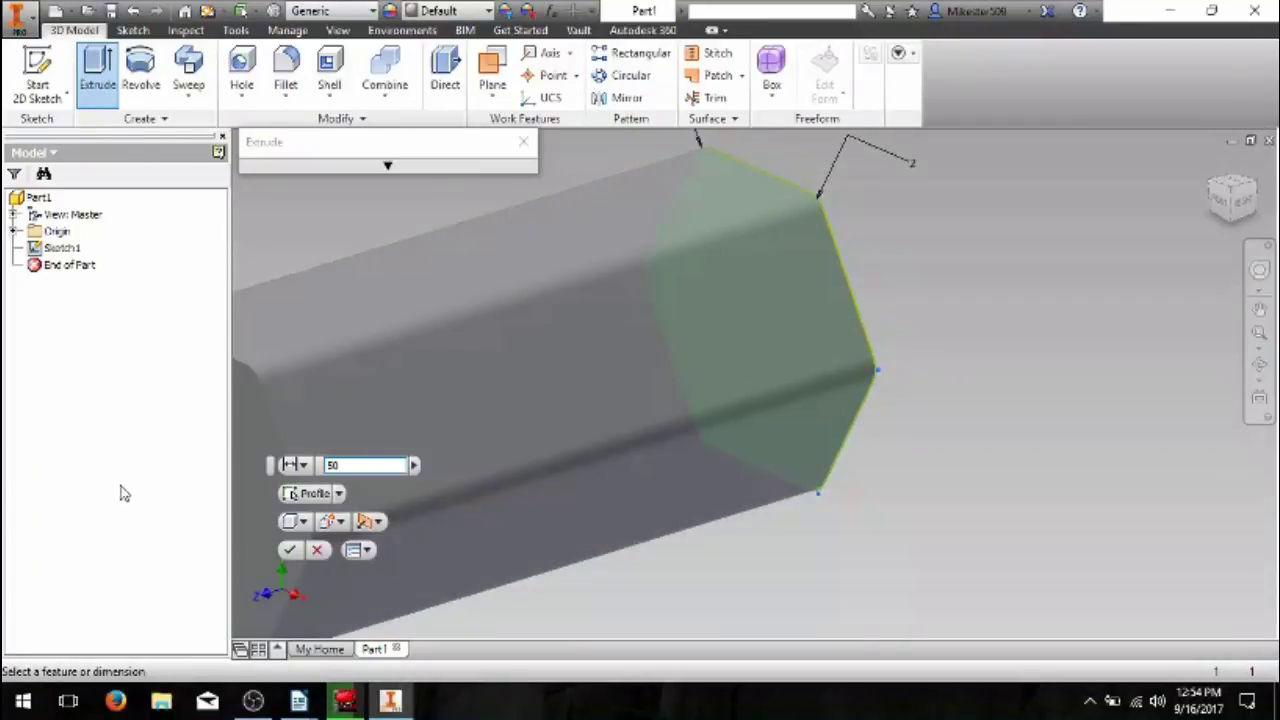
key(Return)
scroll(862, 542, down, 5)
Orbit, pan and zoom around the hexagonal bar to inspect it from several angles
middle_drag(862, 542, 877, 451)
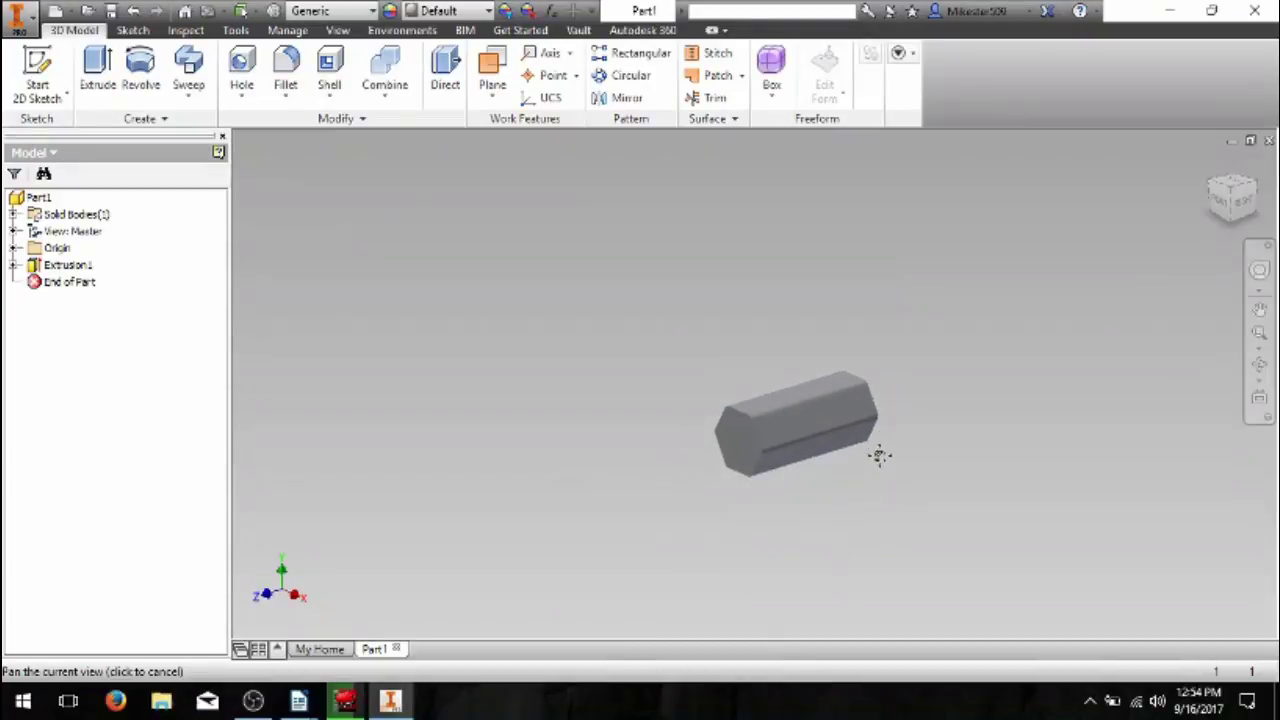
scroll(849, 460, up, 4)
shift+middle_drag(1225, 222, 1160, 250)
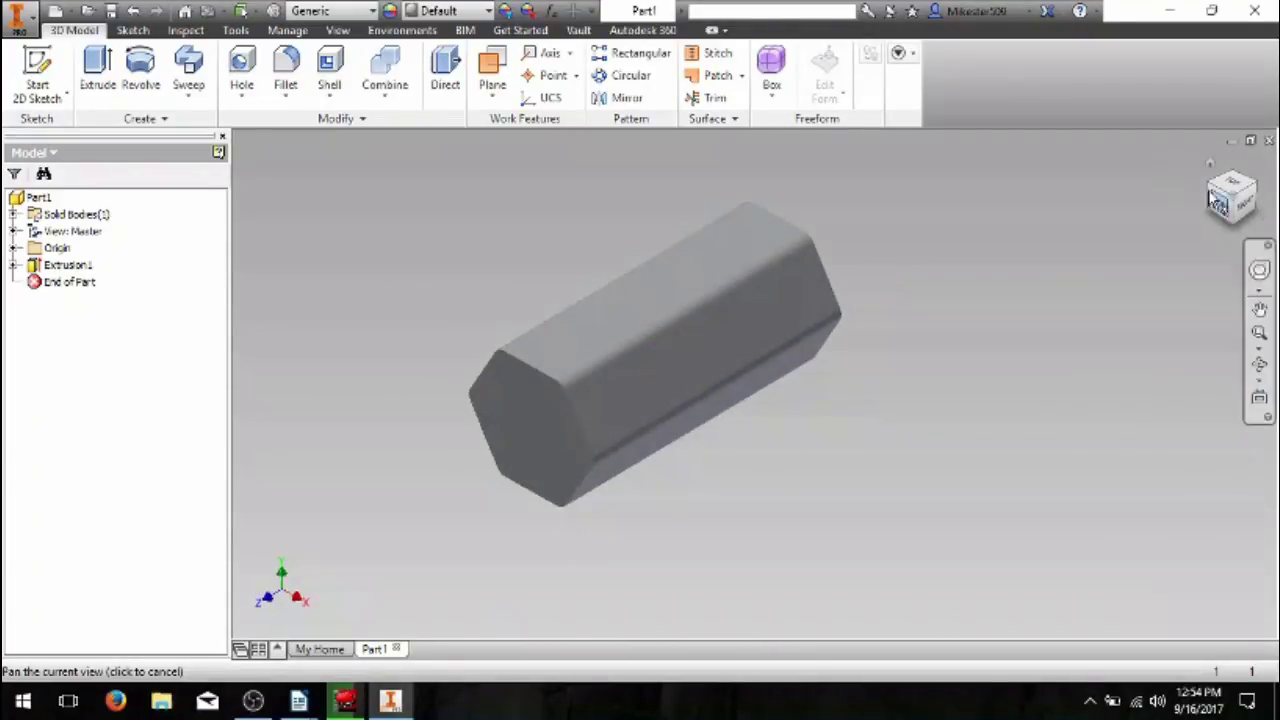
shift+middle_drag(1240, 215, 474, 403)
middle_drag(285, 323, 317, 349)
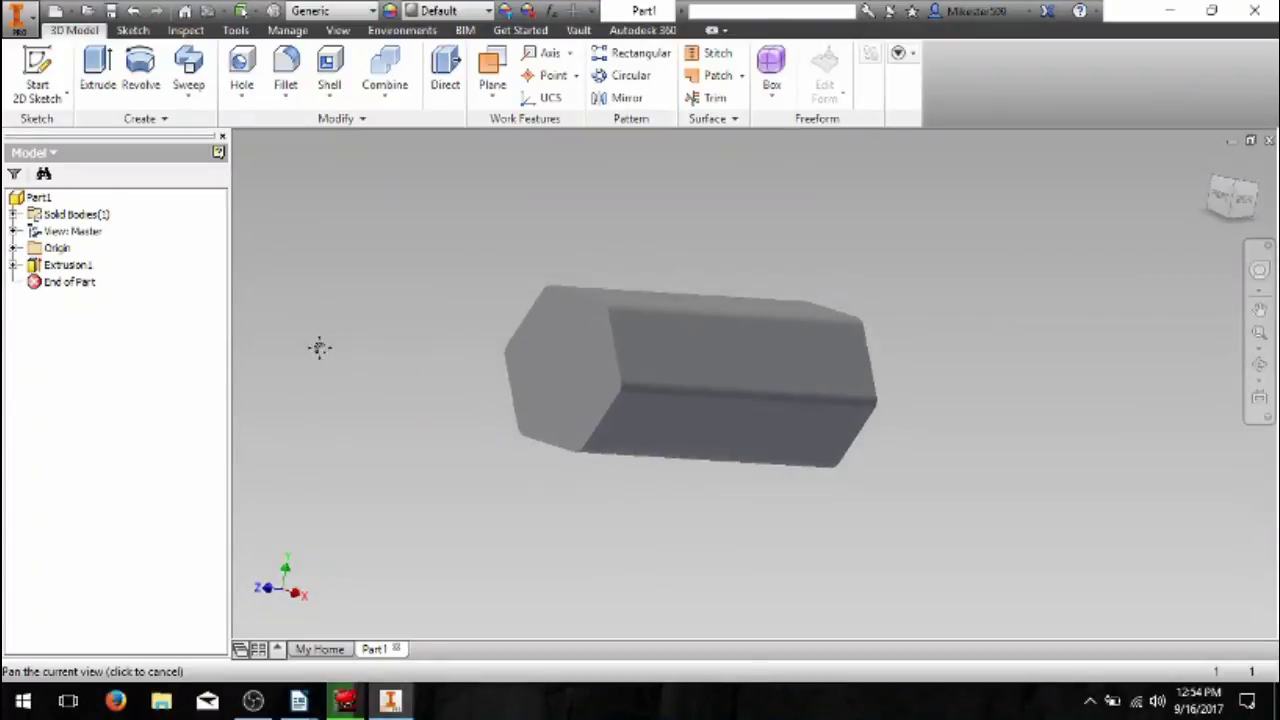
click(37, 80)
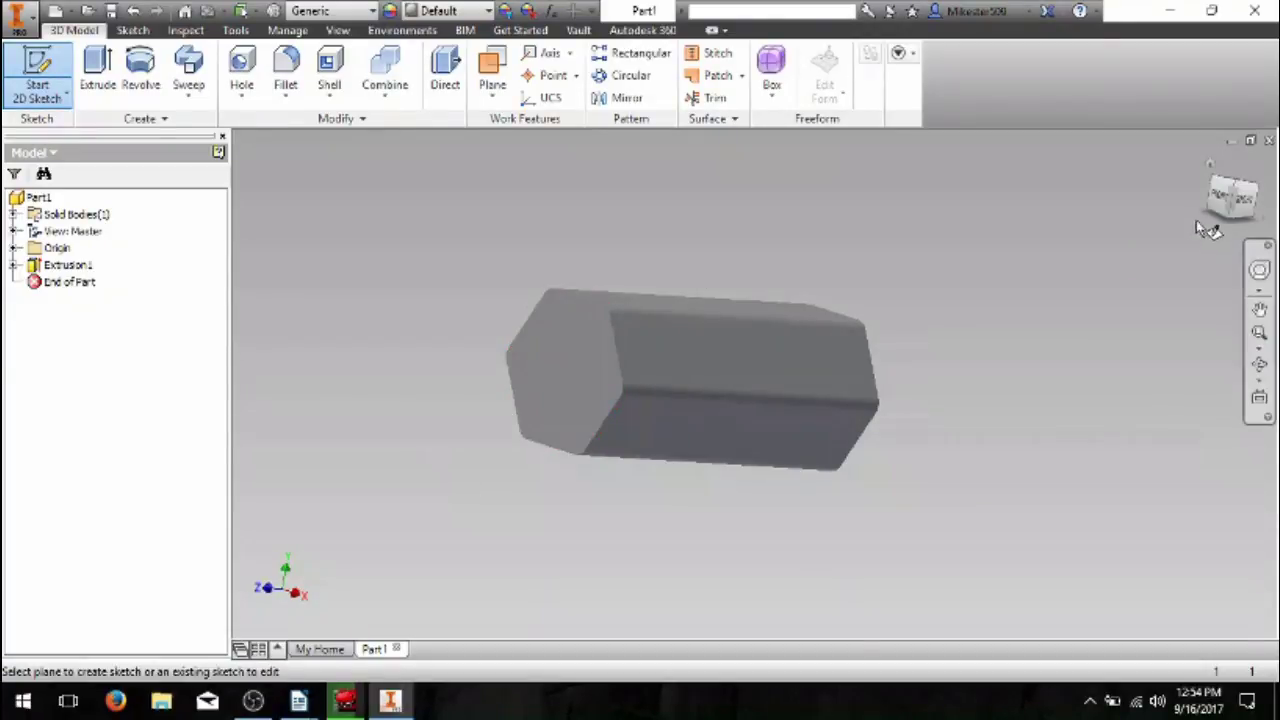
Reorient the view with the ViewCube and place Sketch2 on a flat side face of the bar
click(1214, 166)
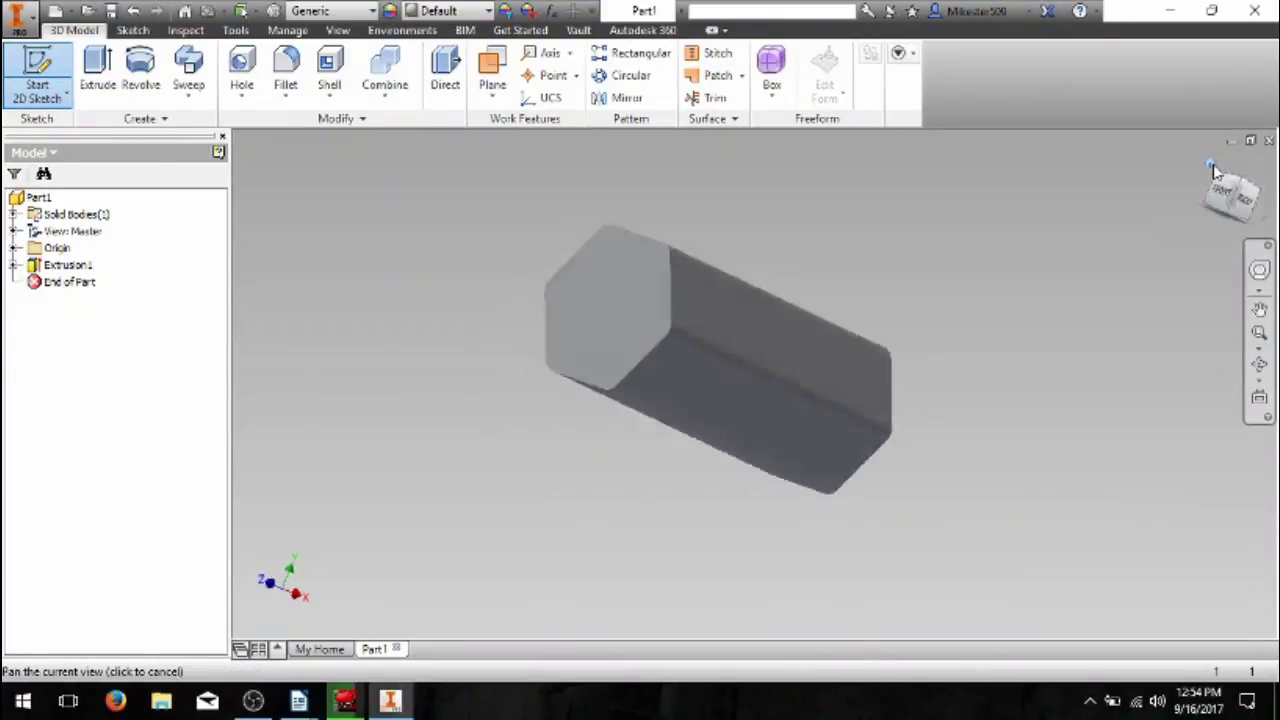
mouse_move(1231, 188)
mouse_down()
mouse_move(1245, 230)
mouse_move(1225, 205)
mouse_up()
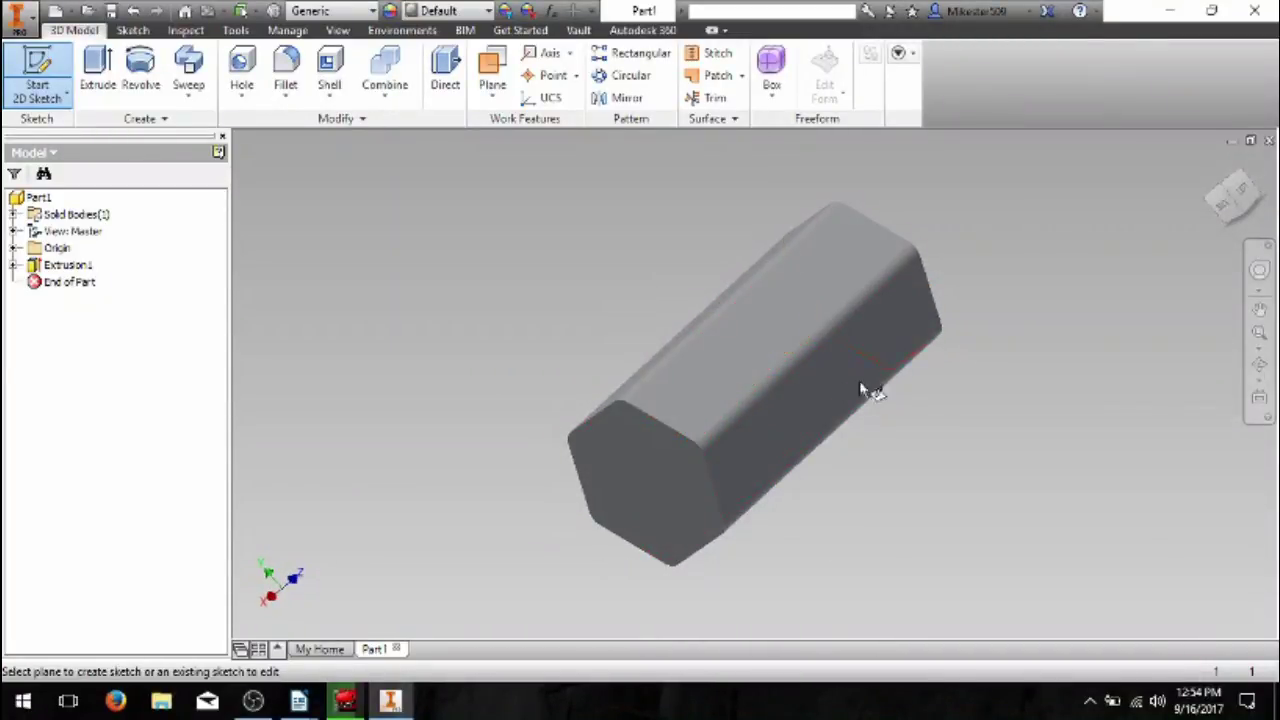
click(1243, 195)
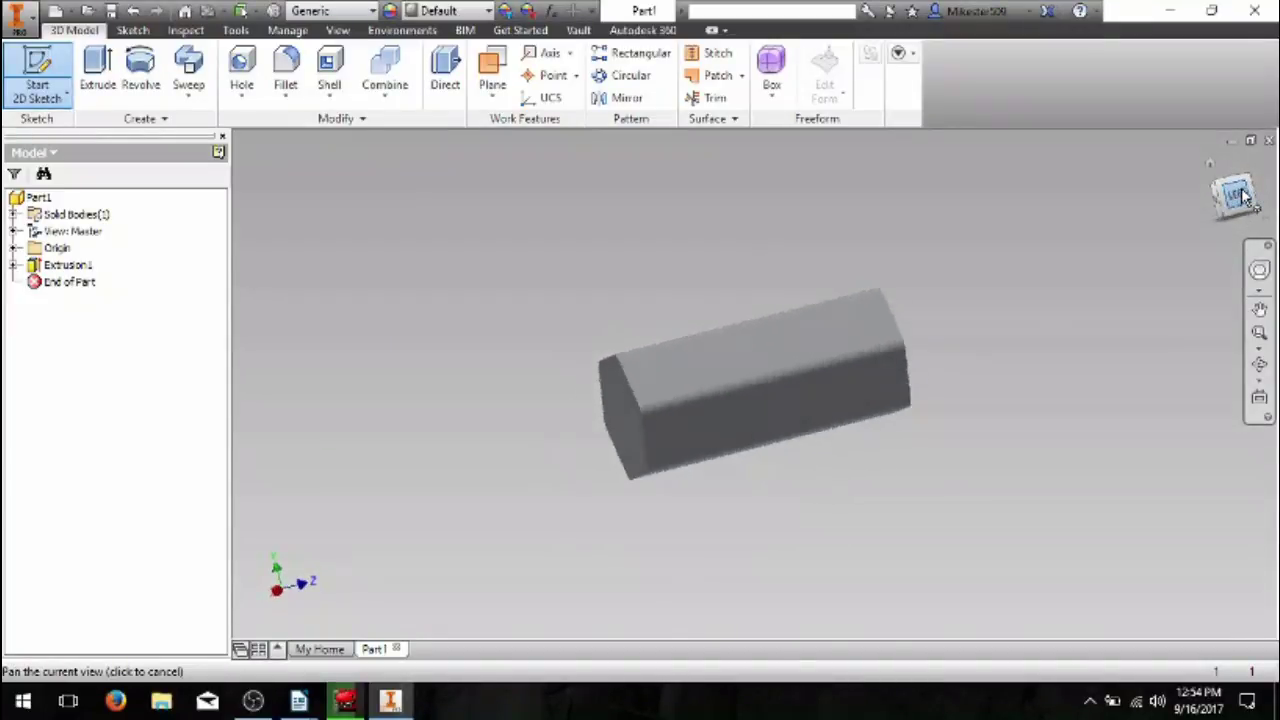
click(1233, 185)
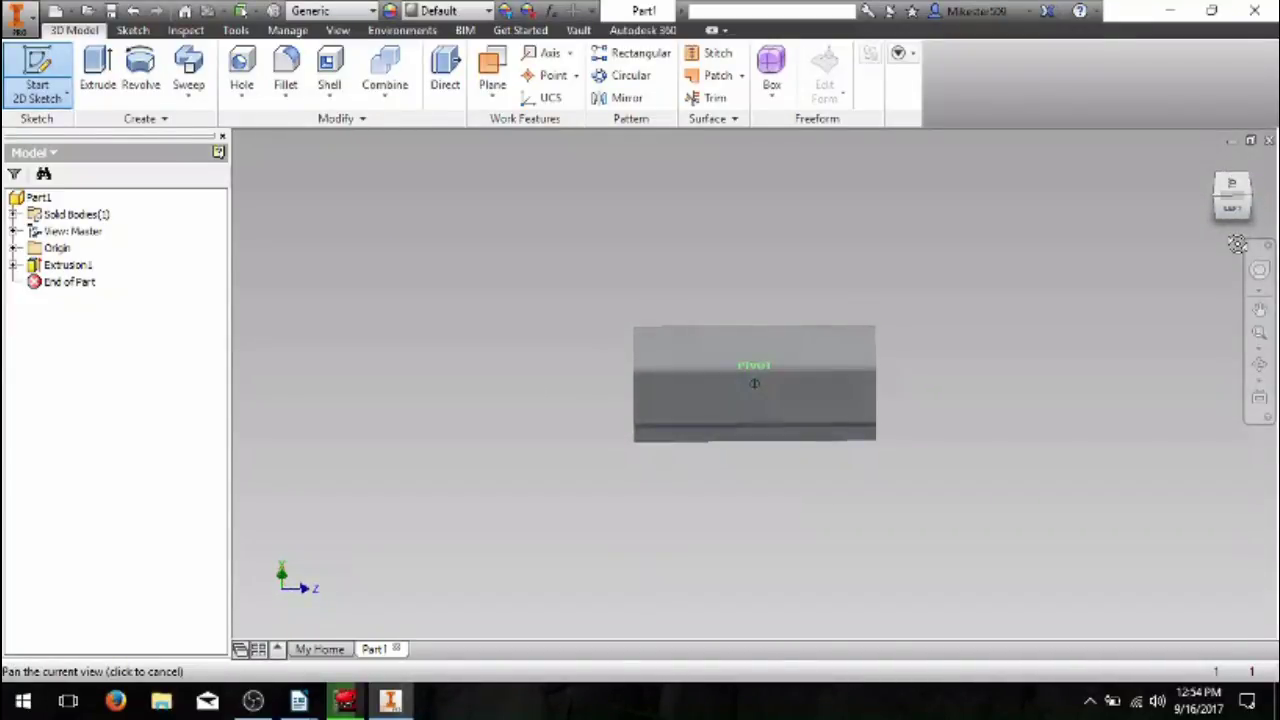
key(F6)
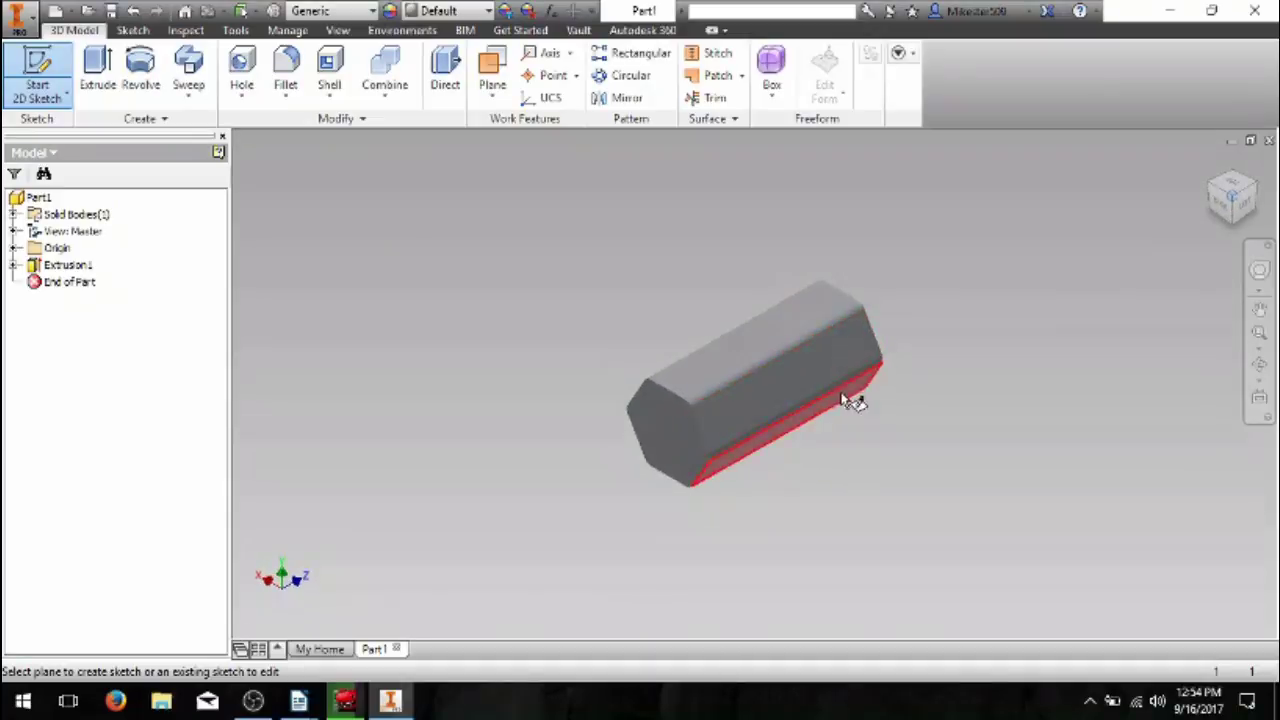
scroll(720, 449, up, 5)
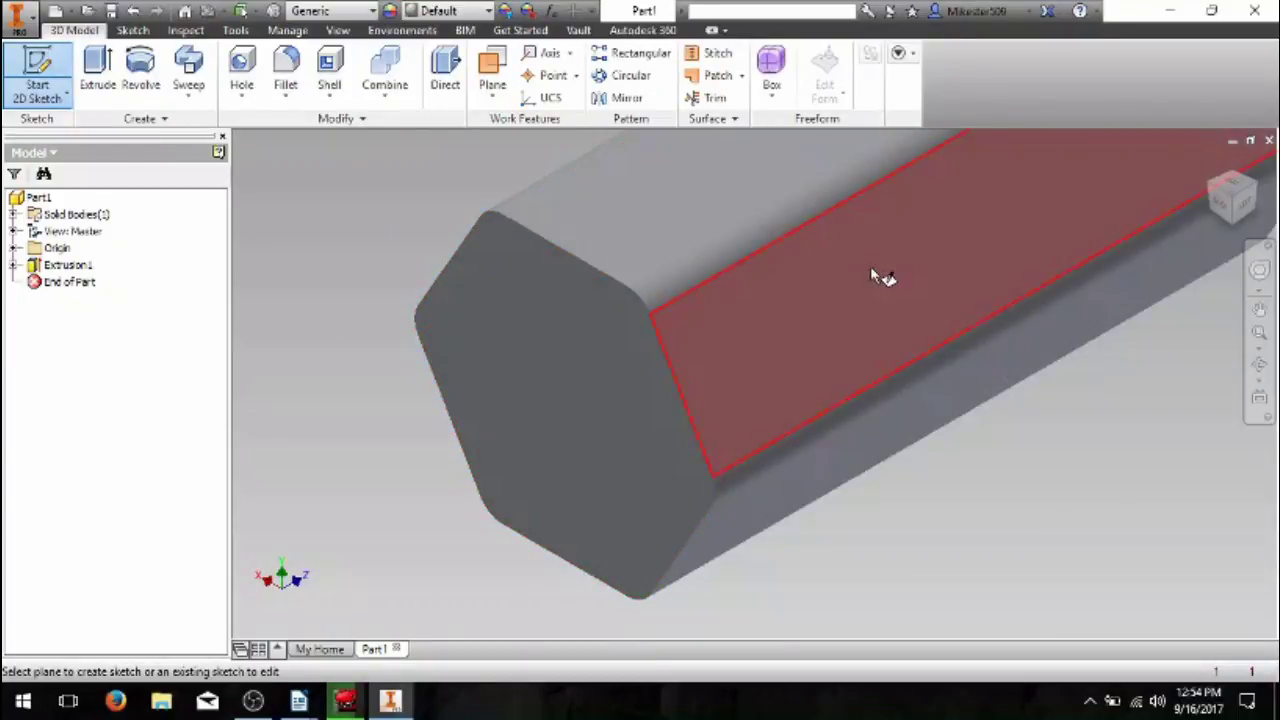
click(767, 397)
mouse_move(1034, 420)
middle_down()
mouse_move(783, 380)
mouse_move(617, 391)
middle_up()
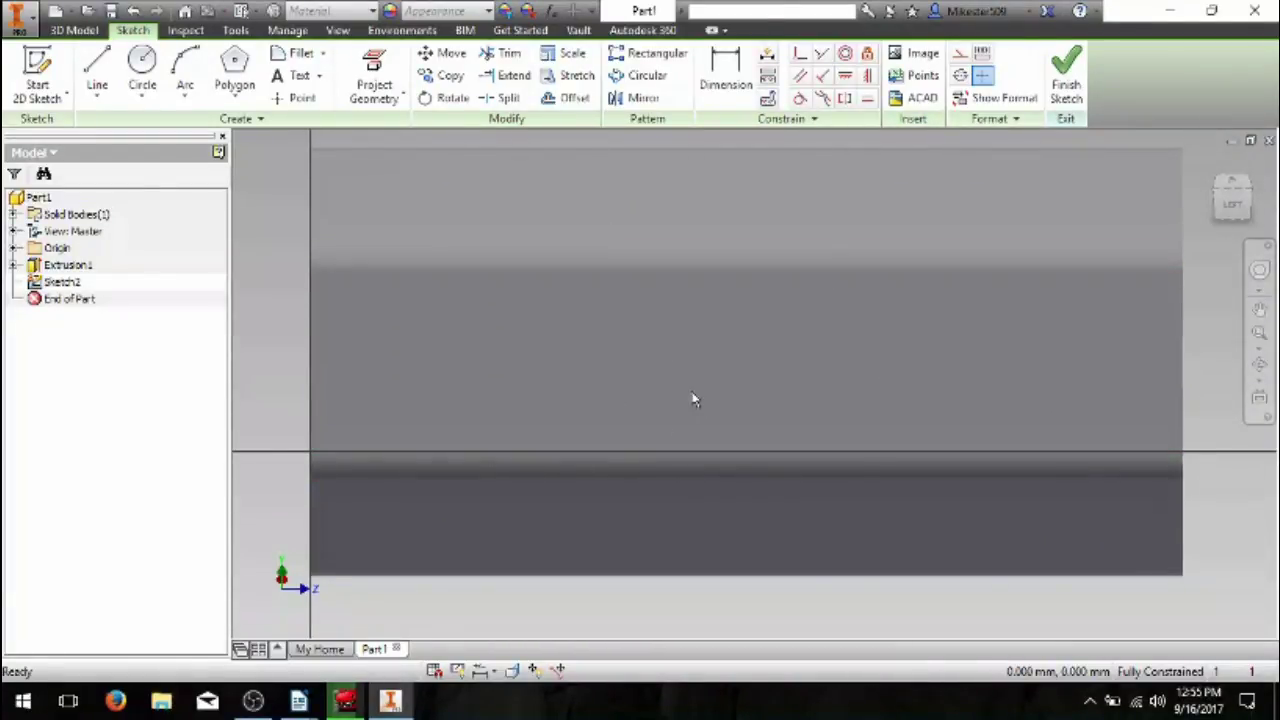
click(296, 78)
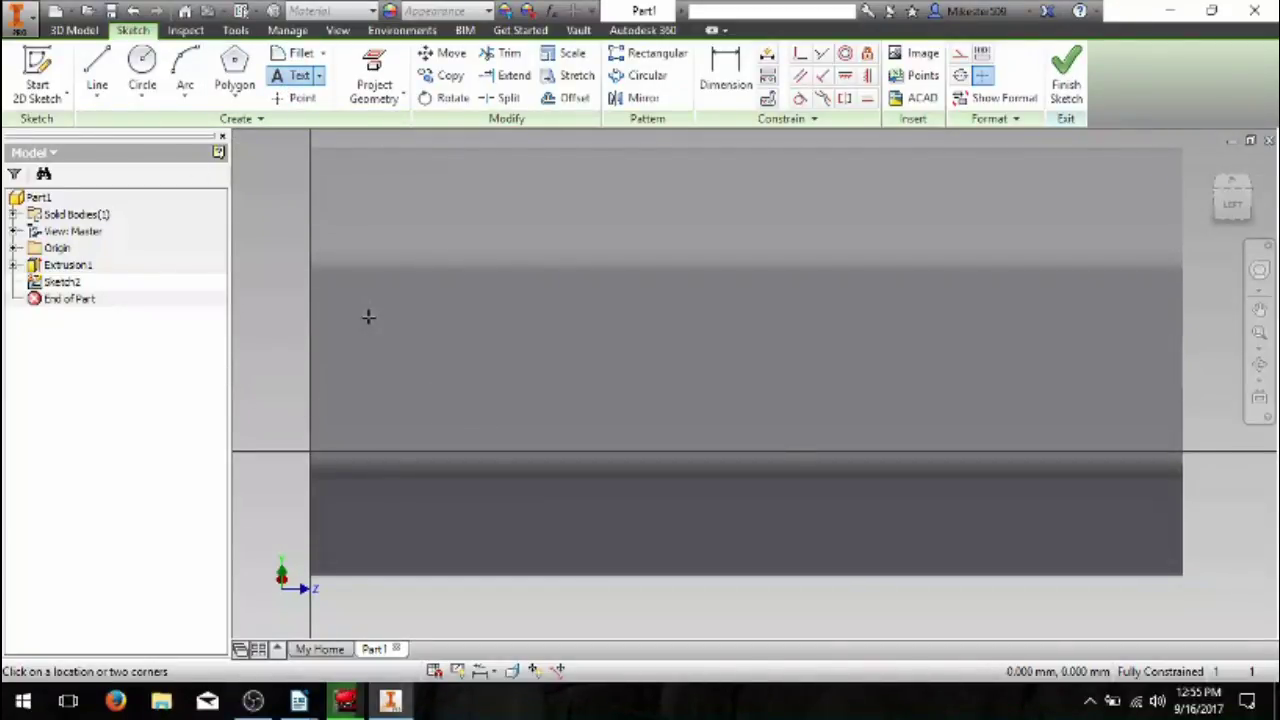
Place the person's name as two-line text on the bar's face and shift it higher
click(440, 349)
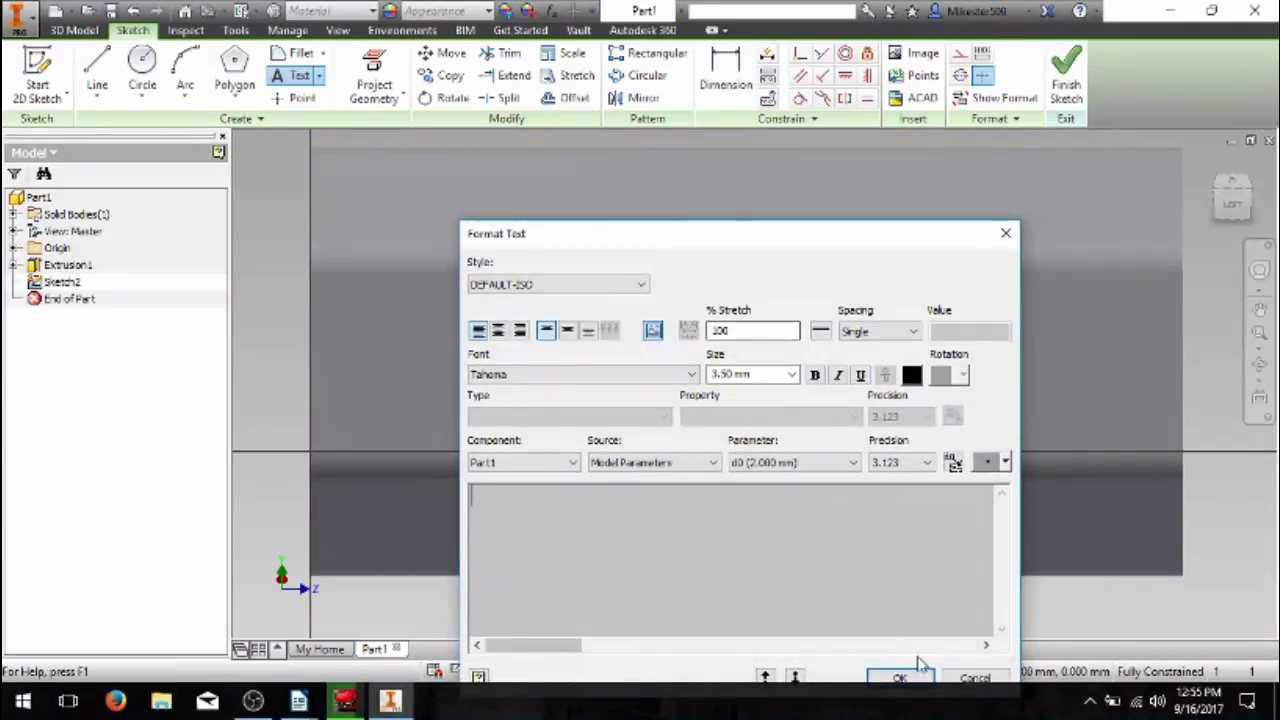
click(975, 679)
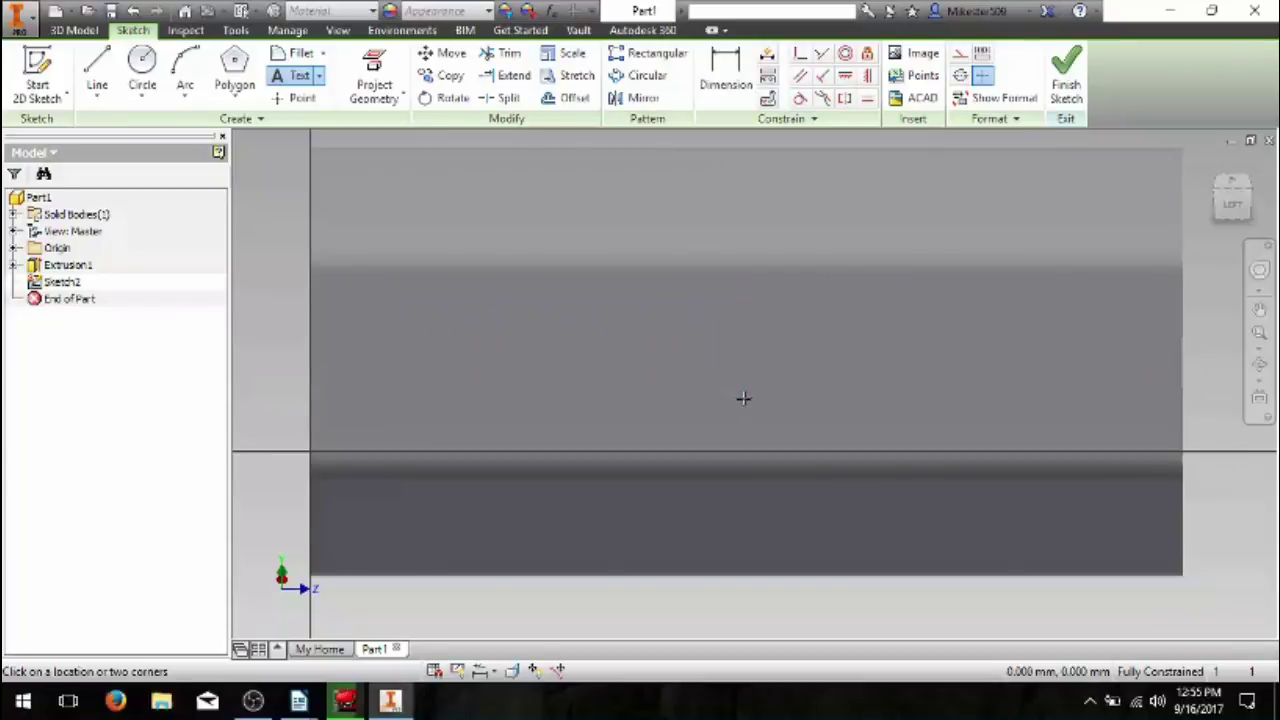
click(743, 398)
drag(797, 235, 920, 94)
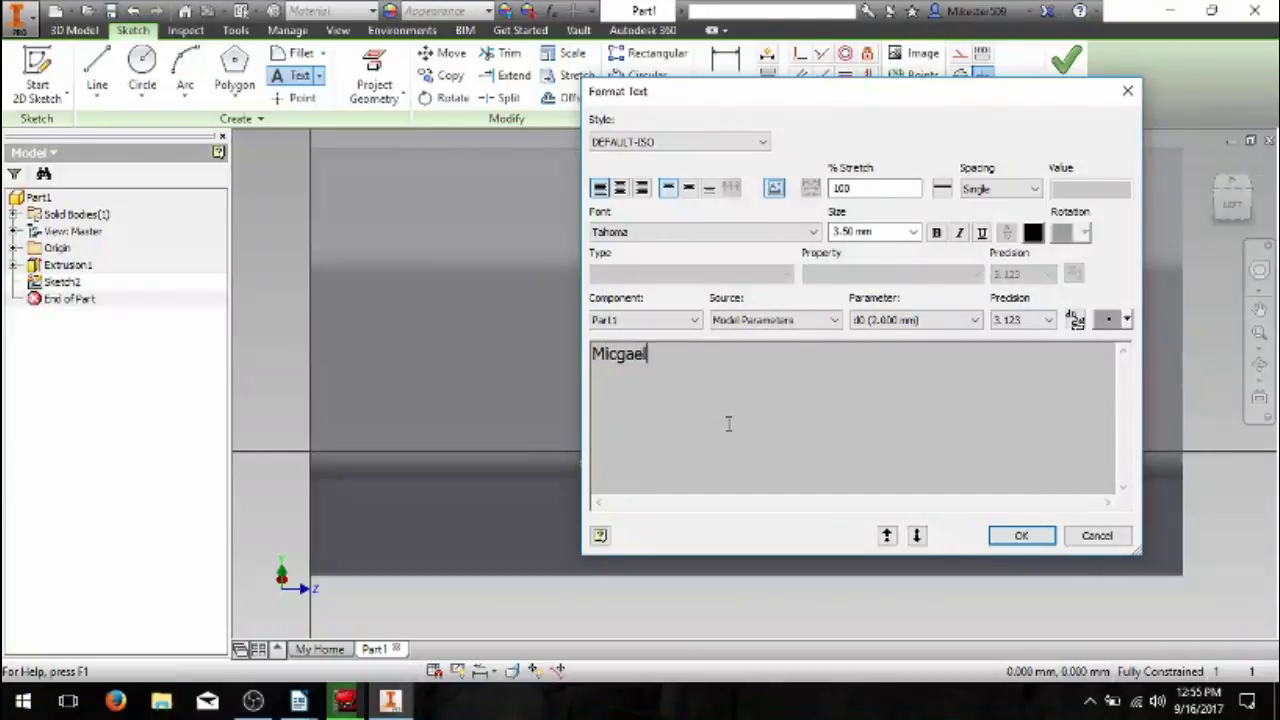
text(Michael)
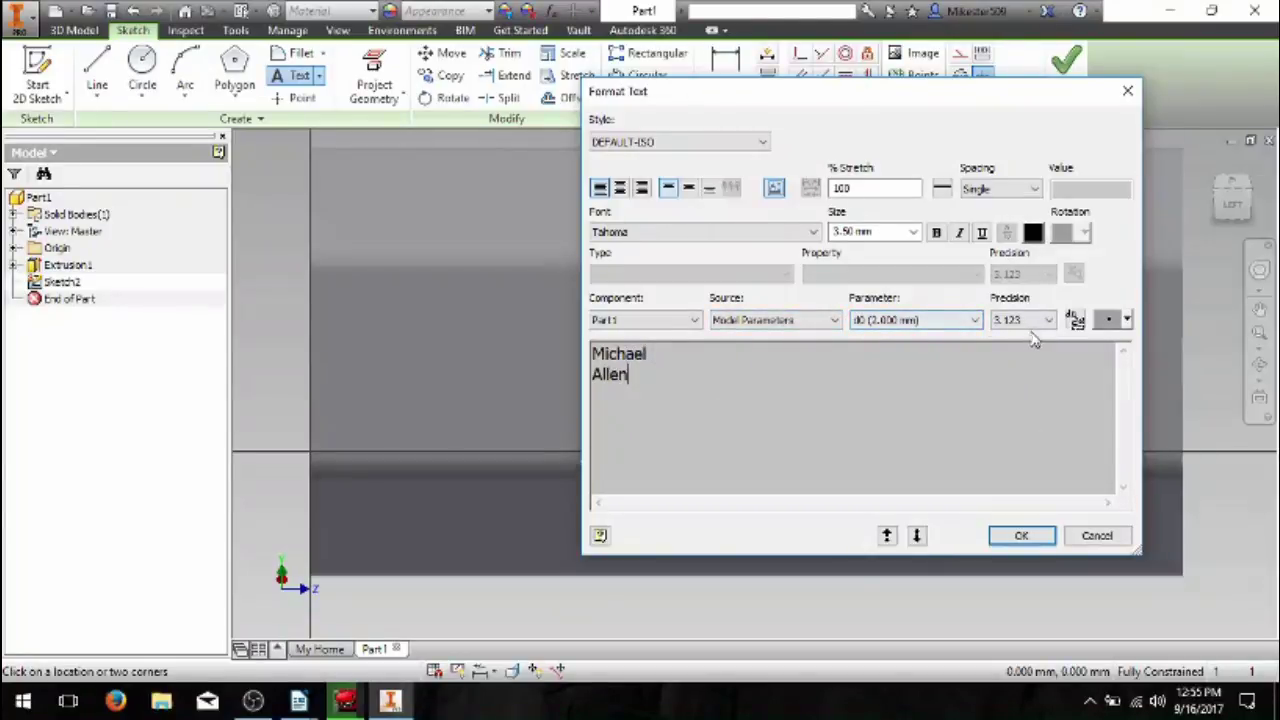
click(1053, 537)
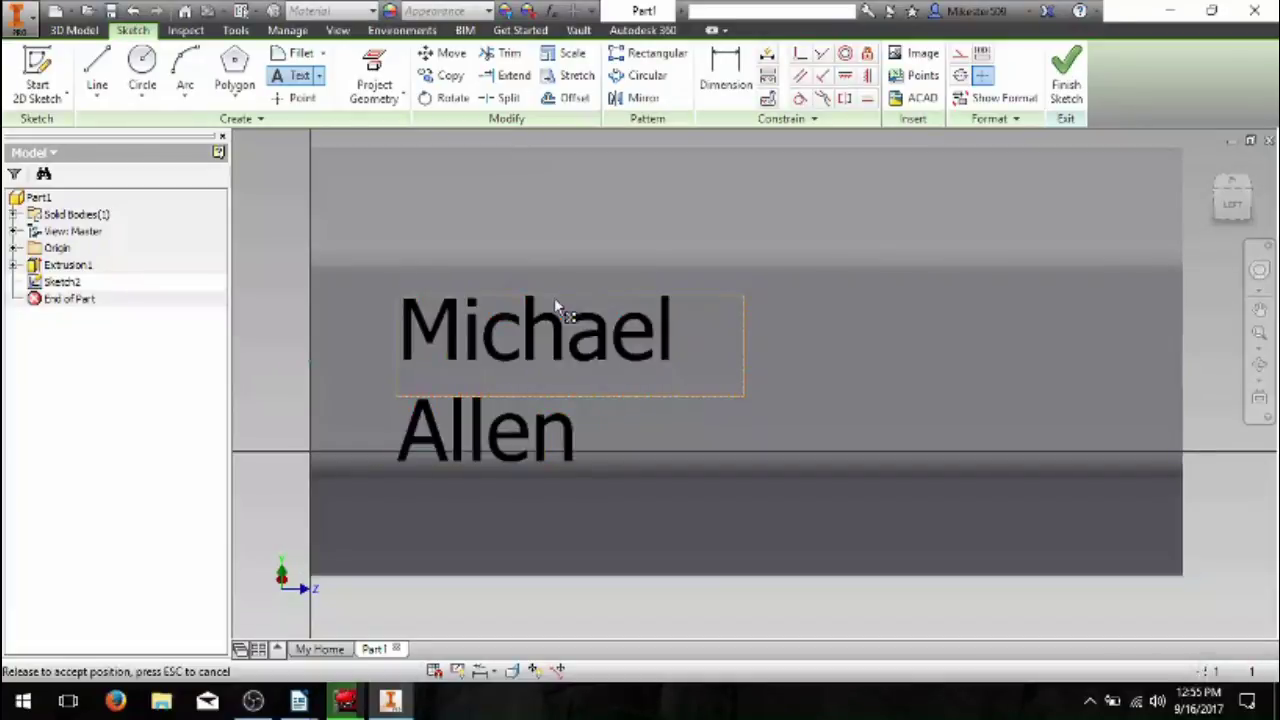
key(Escape)
drag(565, 312, 552, 340)
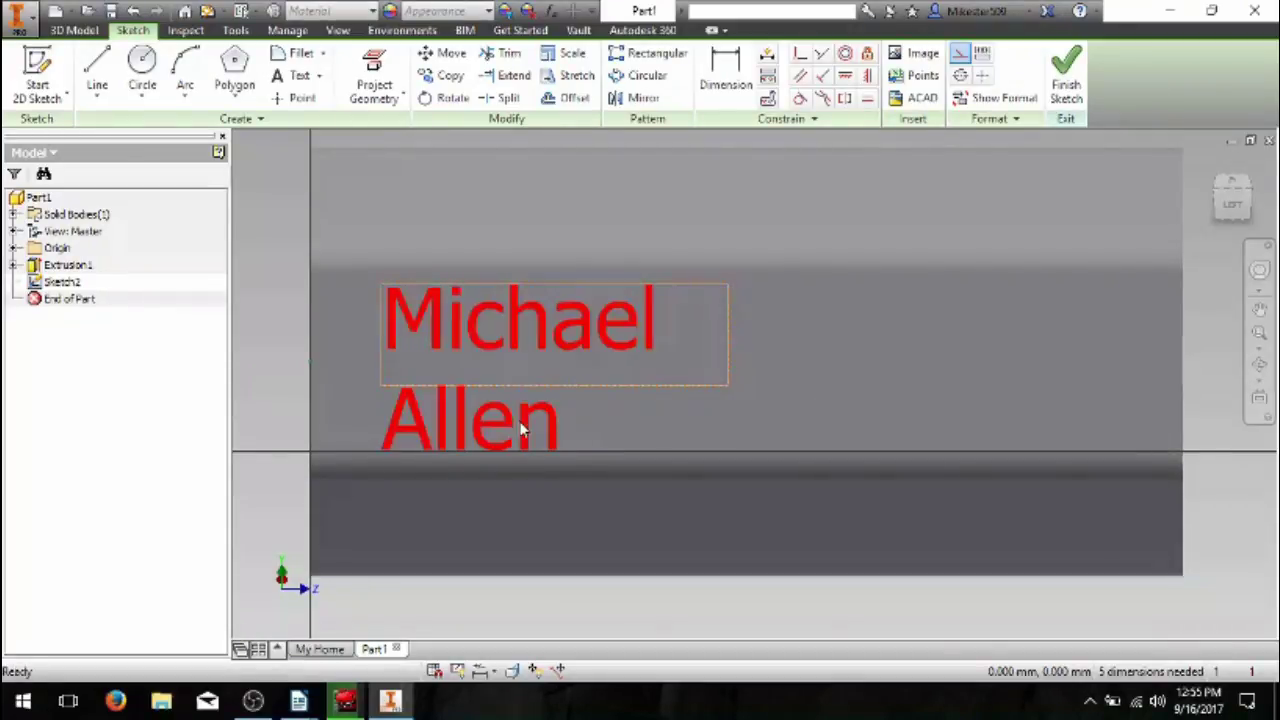
Extrude the name lettering 2.5 mm out of the face with Join, creating Extrusion2
click(1066, 75)
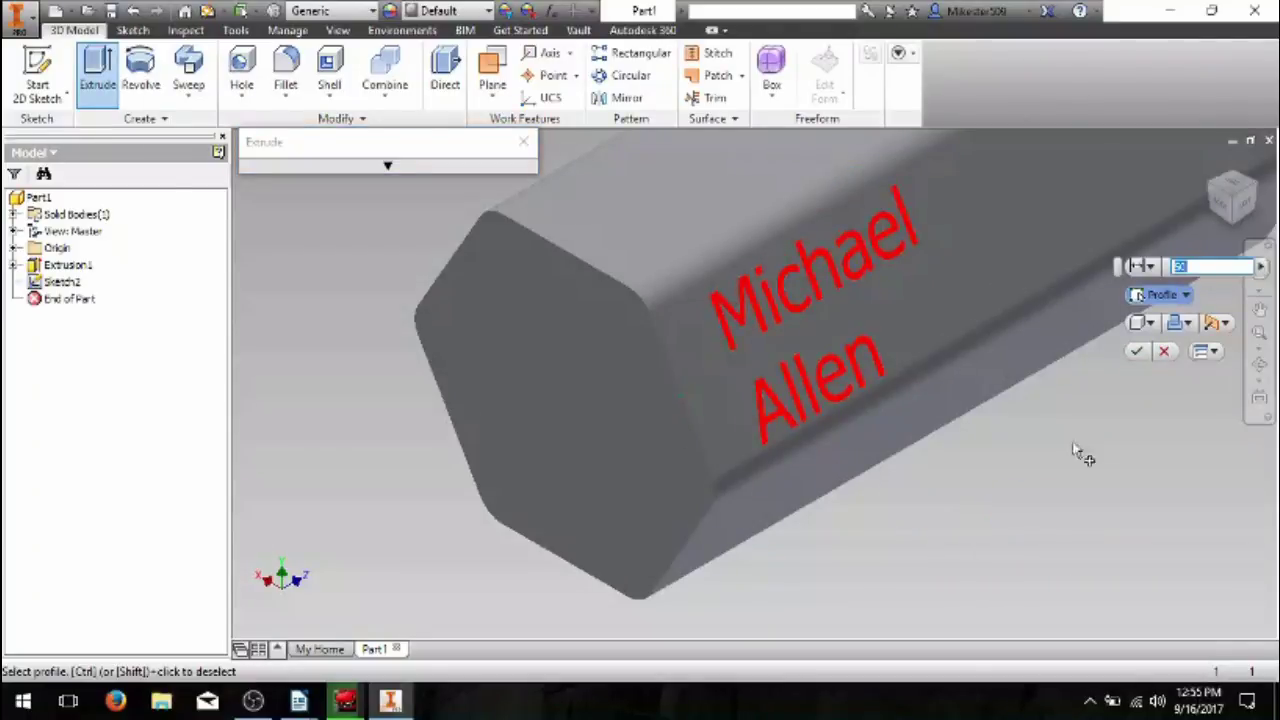
middle_drag(891, 360, 610, 337)
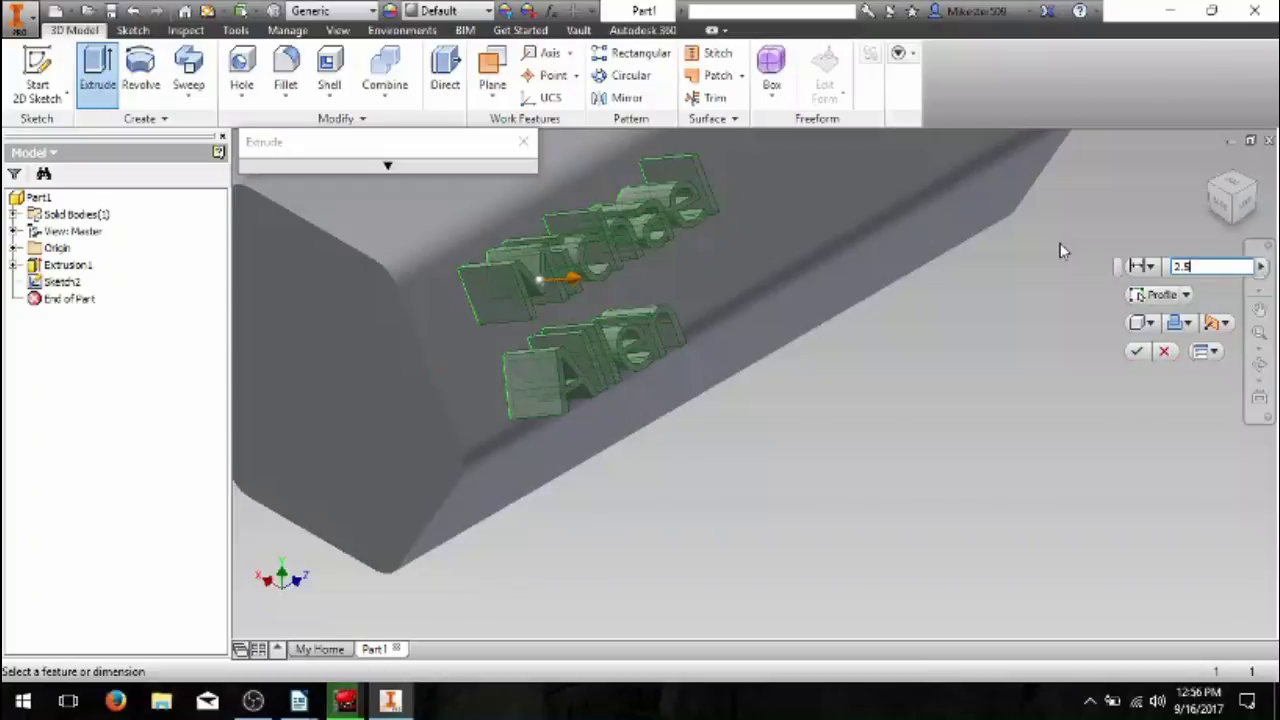
drag(1237, 205, 1188, 284)
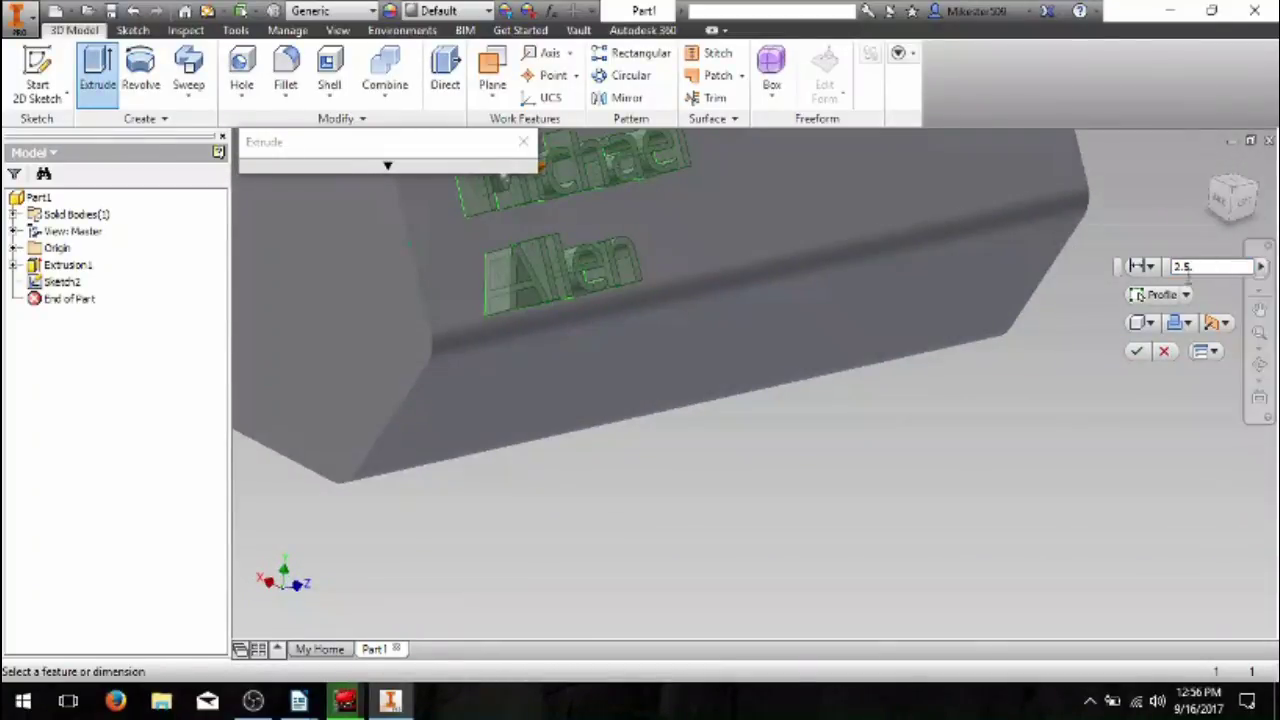
click(1136, 351)
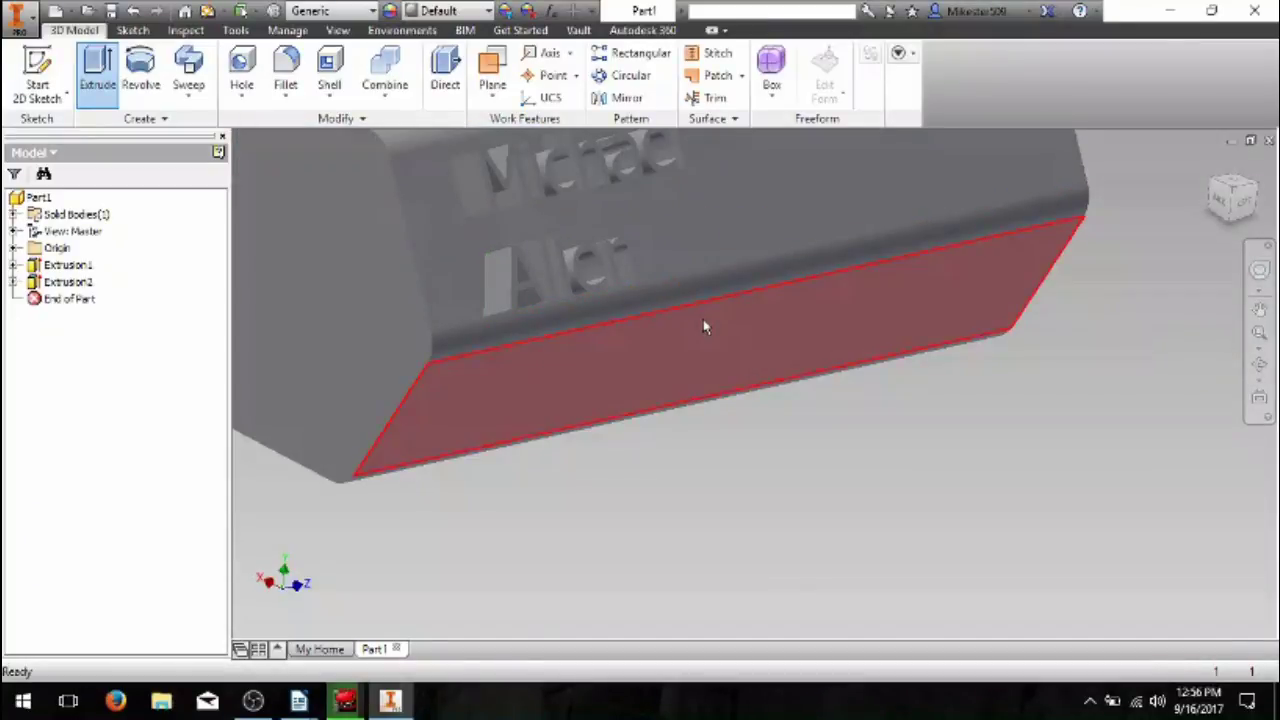
scroll(704, 327, down, 5)
mouse_move(786, 466)
shift+middle_down()
mouse_move(710, 348)
mouse_move(765, 353)
shift+middle_up()
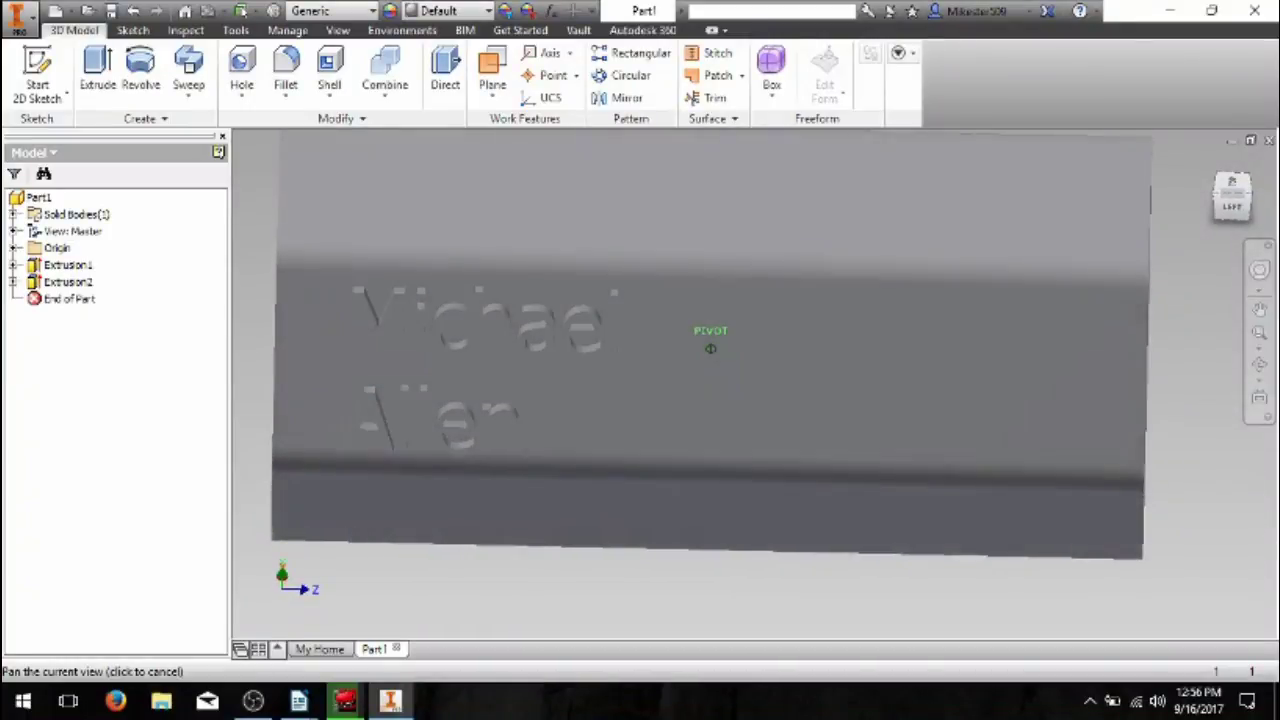
click(1226, 214)
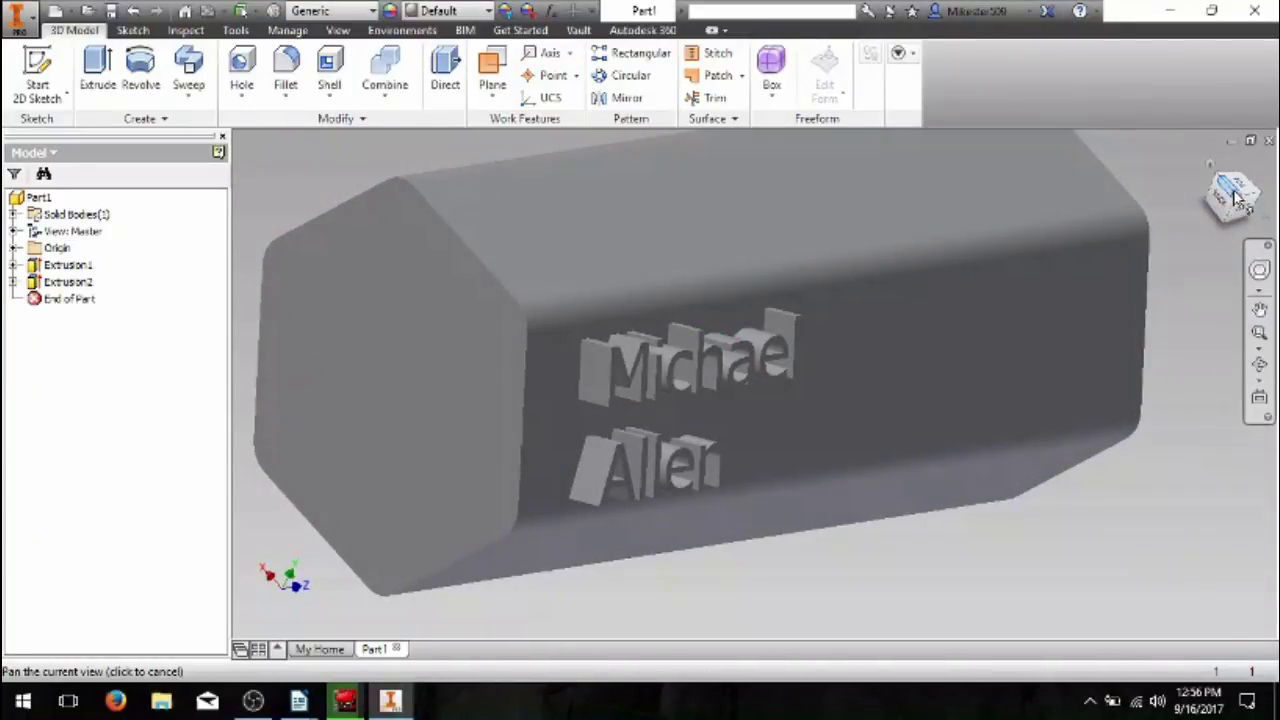
click(1237, 200)
shift+middle_drag(754, 383, 754, 383)
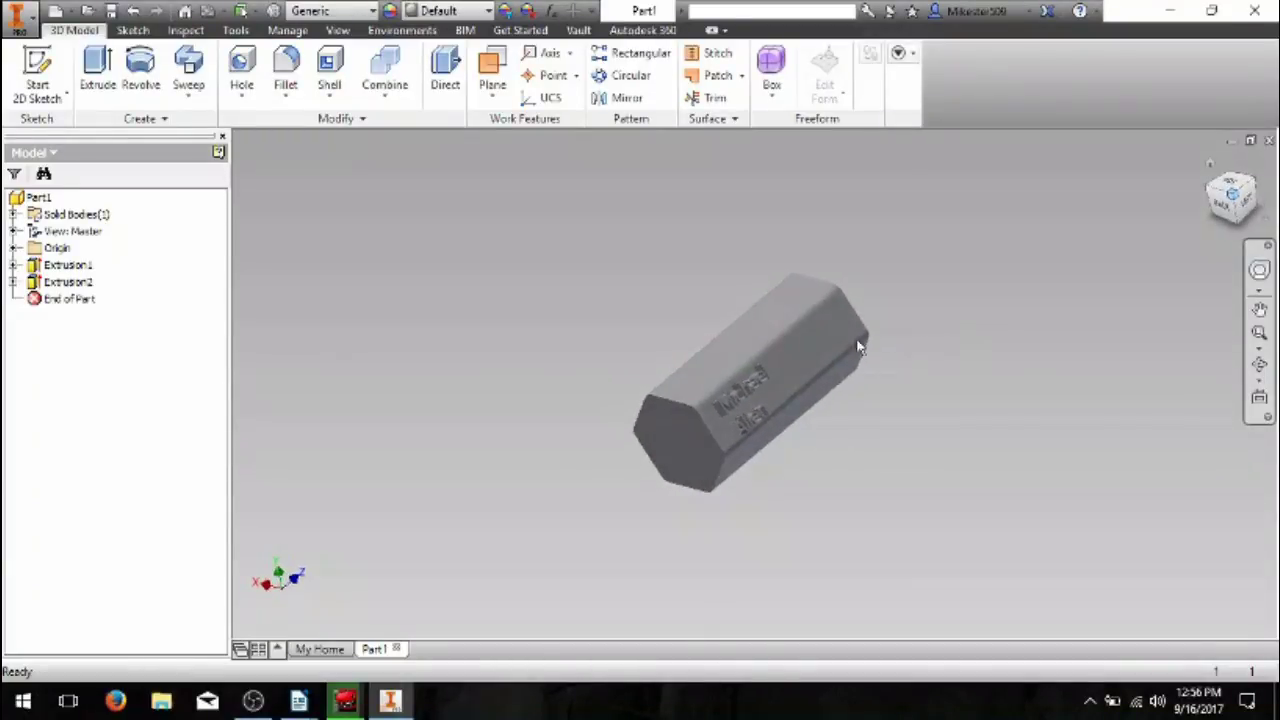
scroll(831, 369, up, 5)
scroll(993, 437, down, 3)
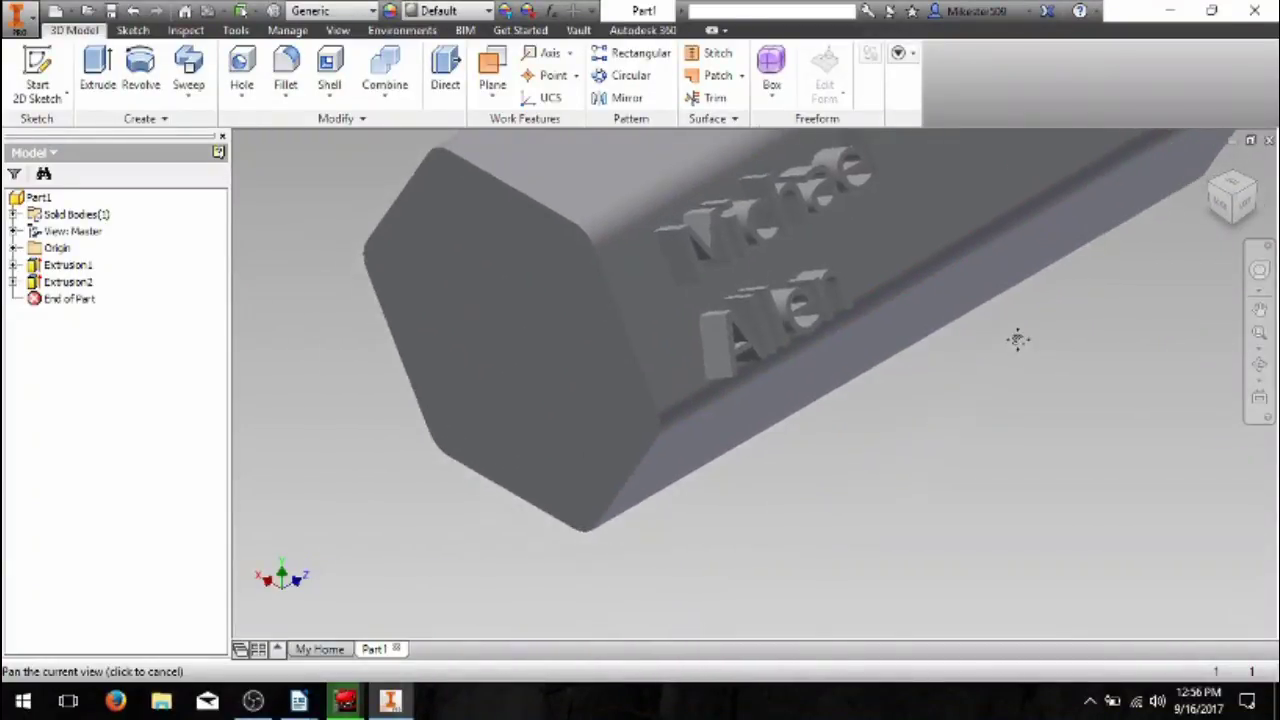
scroll(966, 371, down, 1)
middle_drag(966, 377, 760, 453)
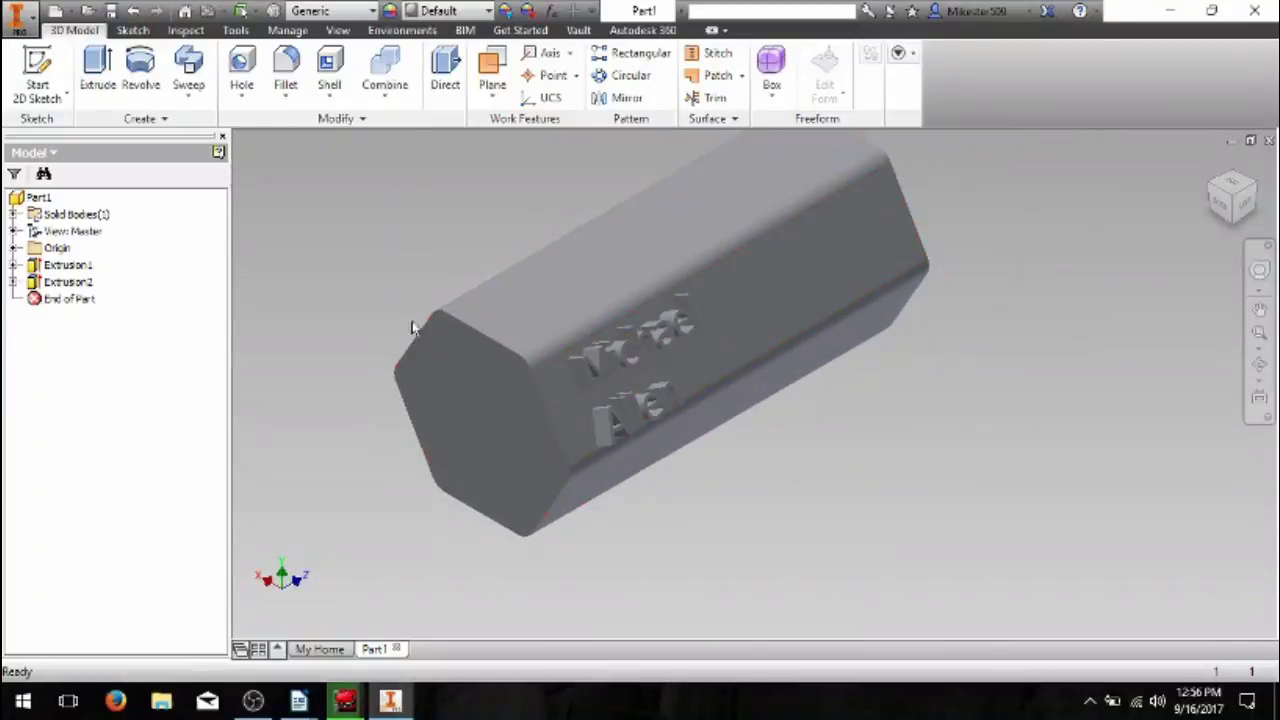
click(133, 30)
click(74, 30)
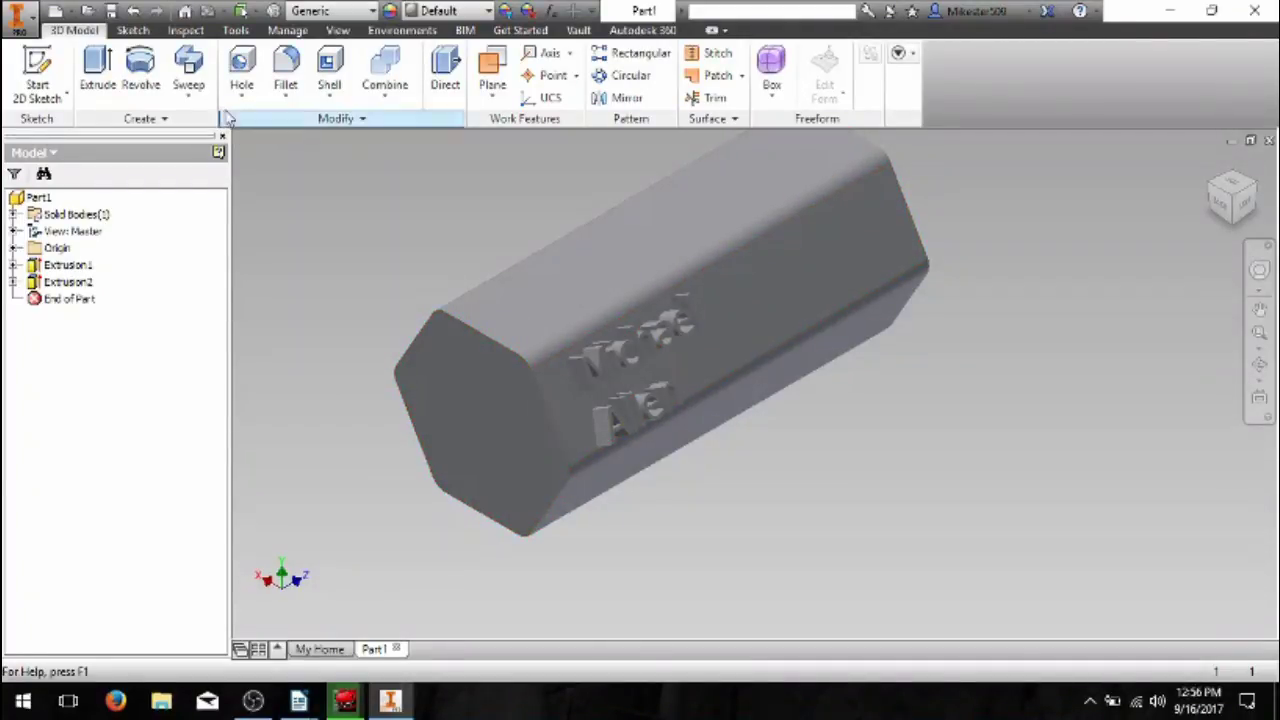
Start a new 2D sketch on the prism's hexagonal end face
click(40, 60)
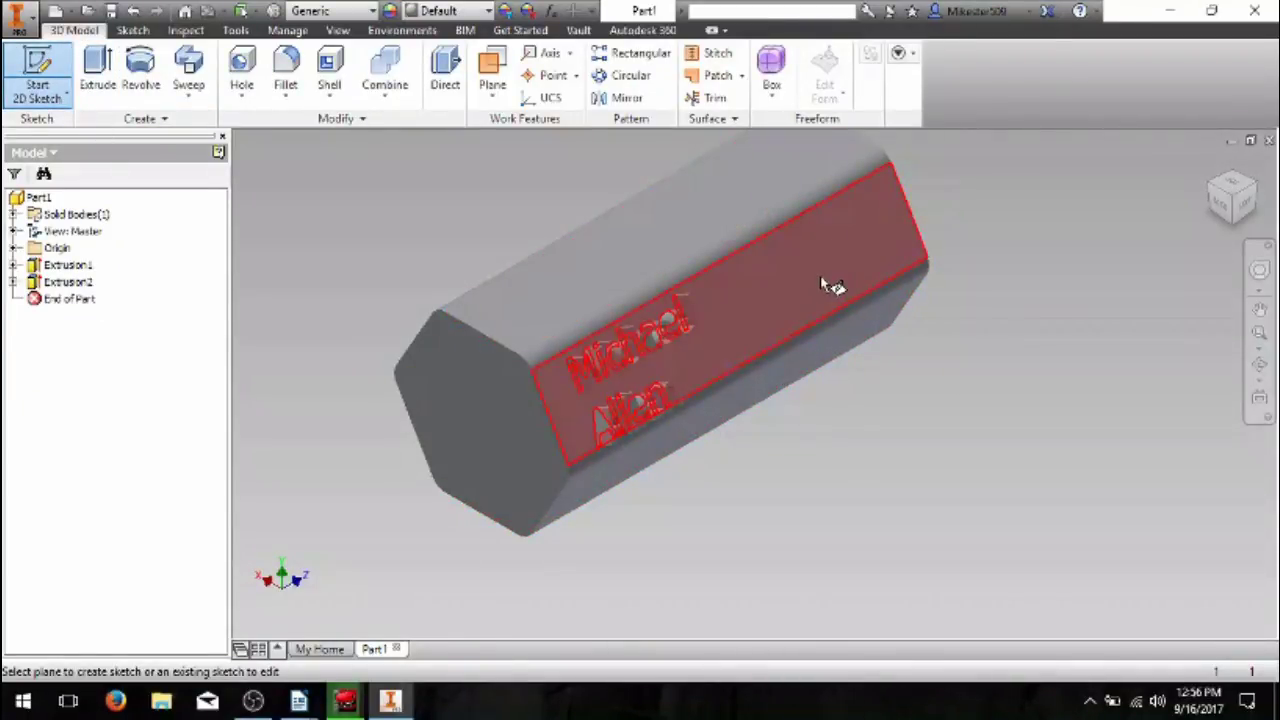
click(466, 434)
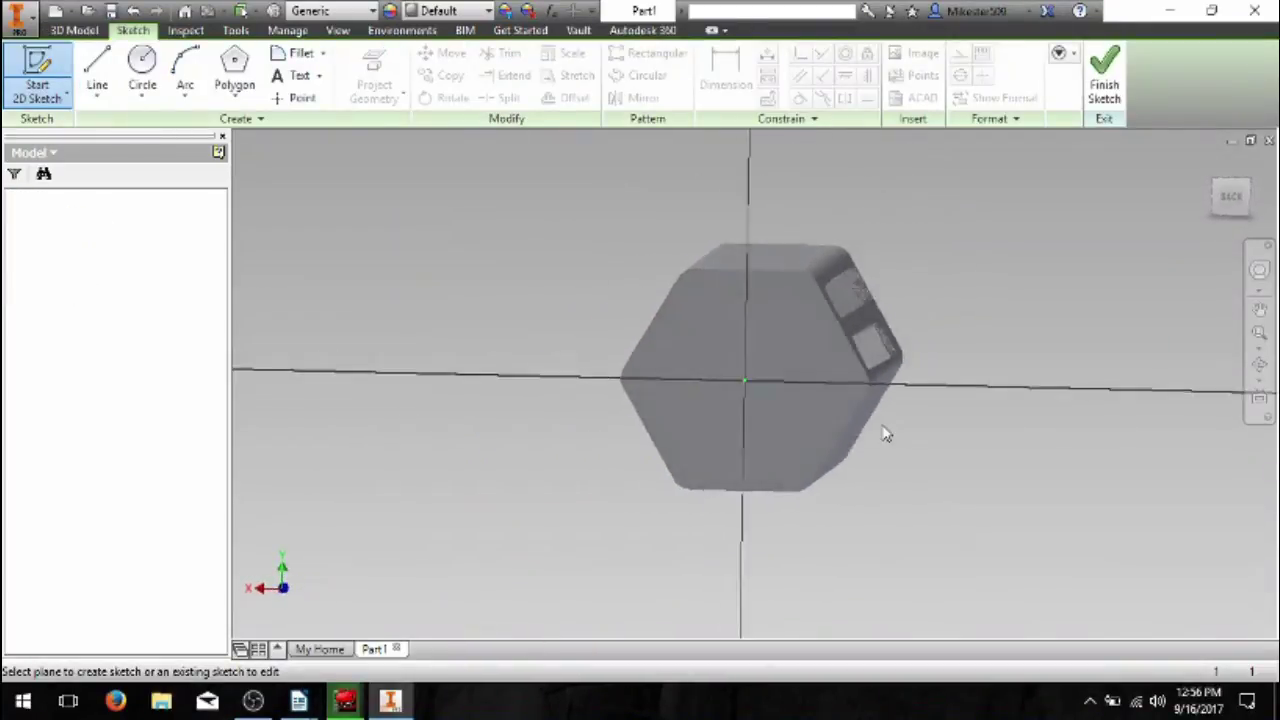
click(234, 82)
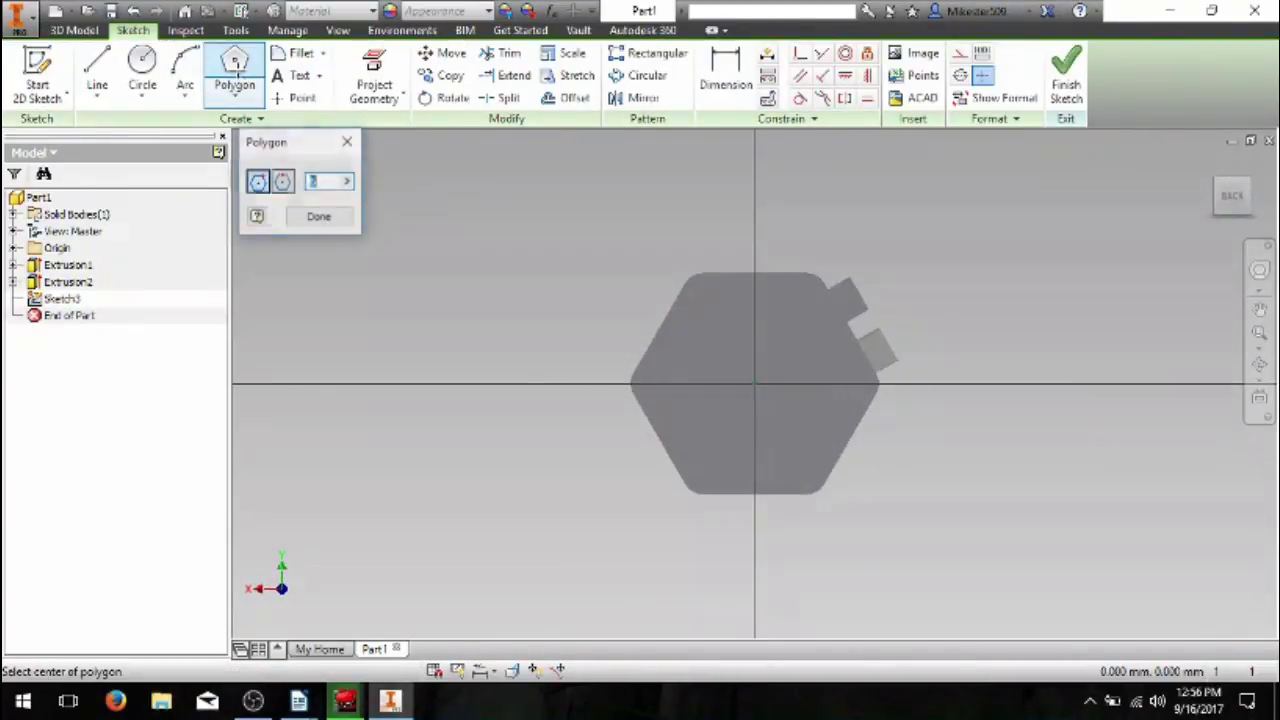
click(240, 92)
click(350, 143)
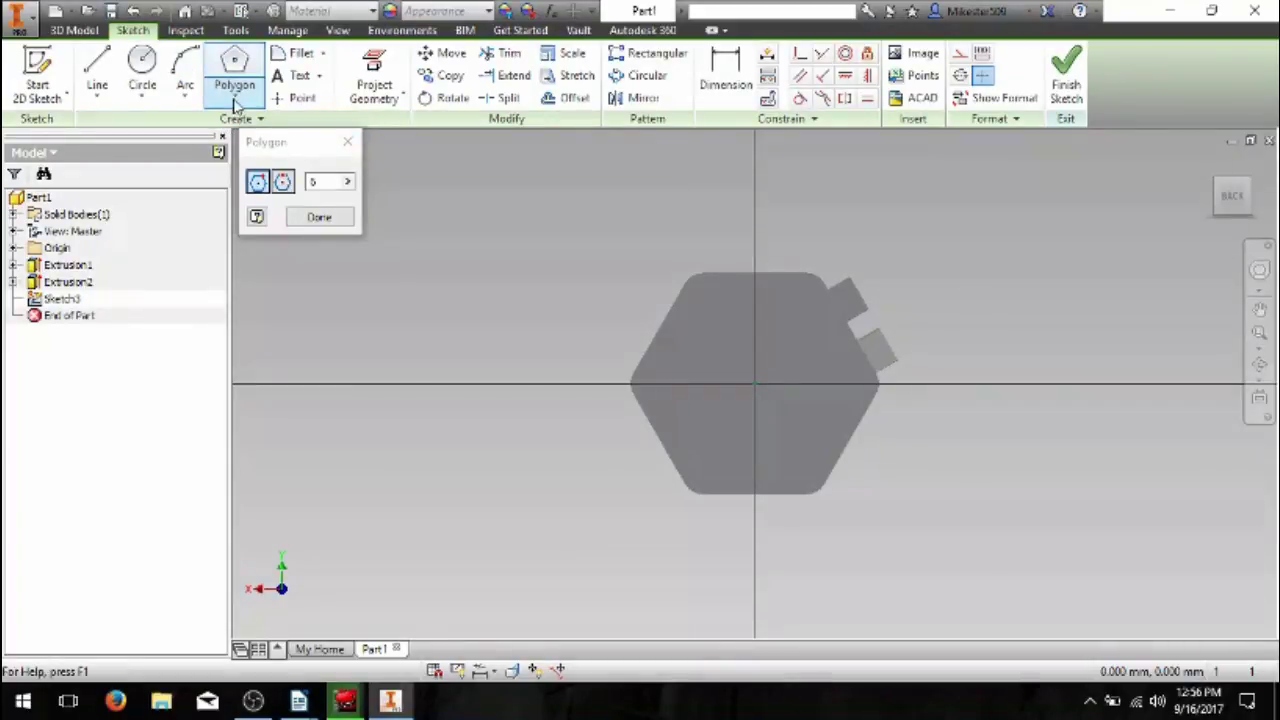
click(343, 145)
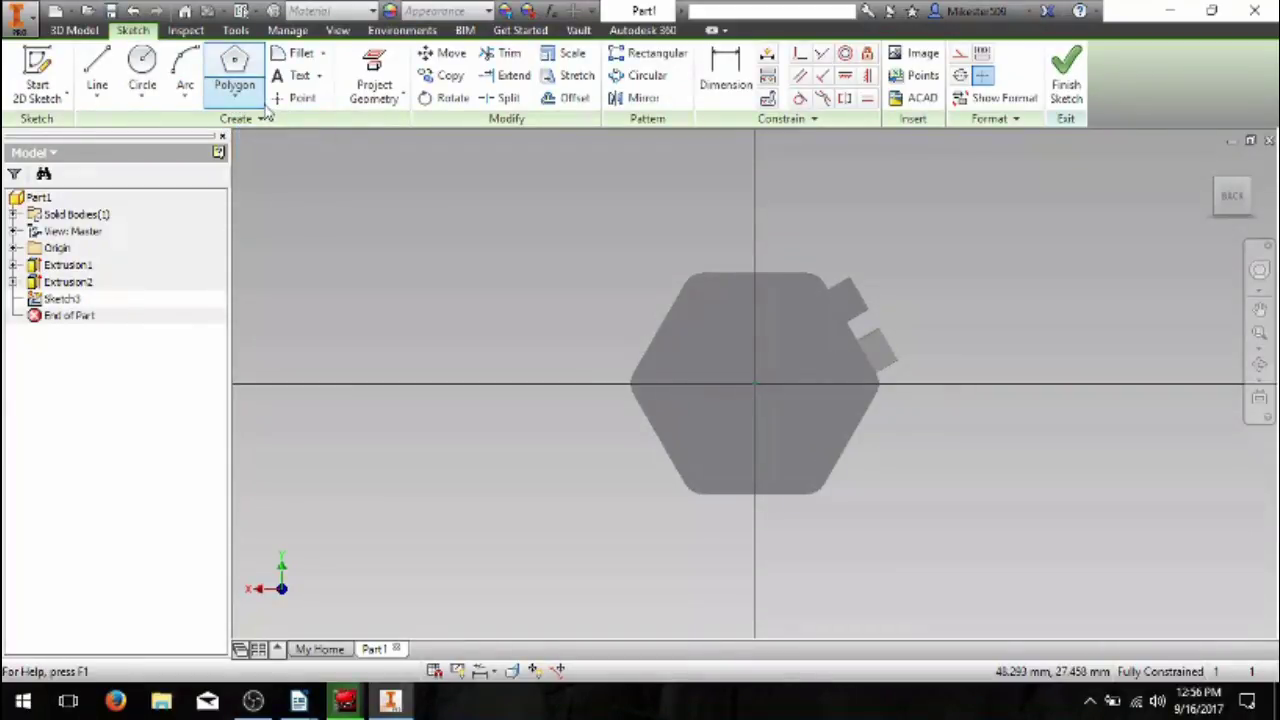
Draw a 13 mm diameter circle centred on the origin and finish the sketch
click(143, 80)
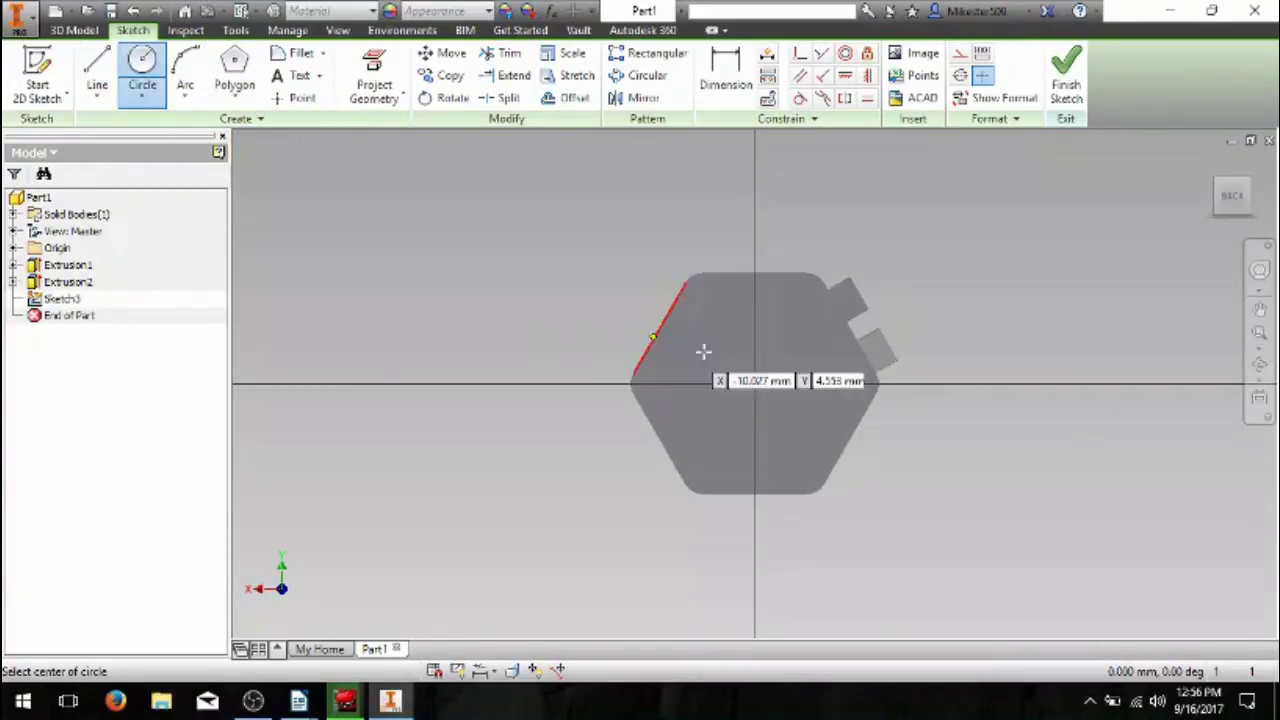
click(755, 383)
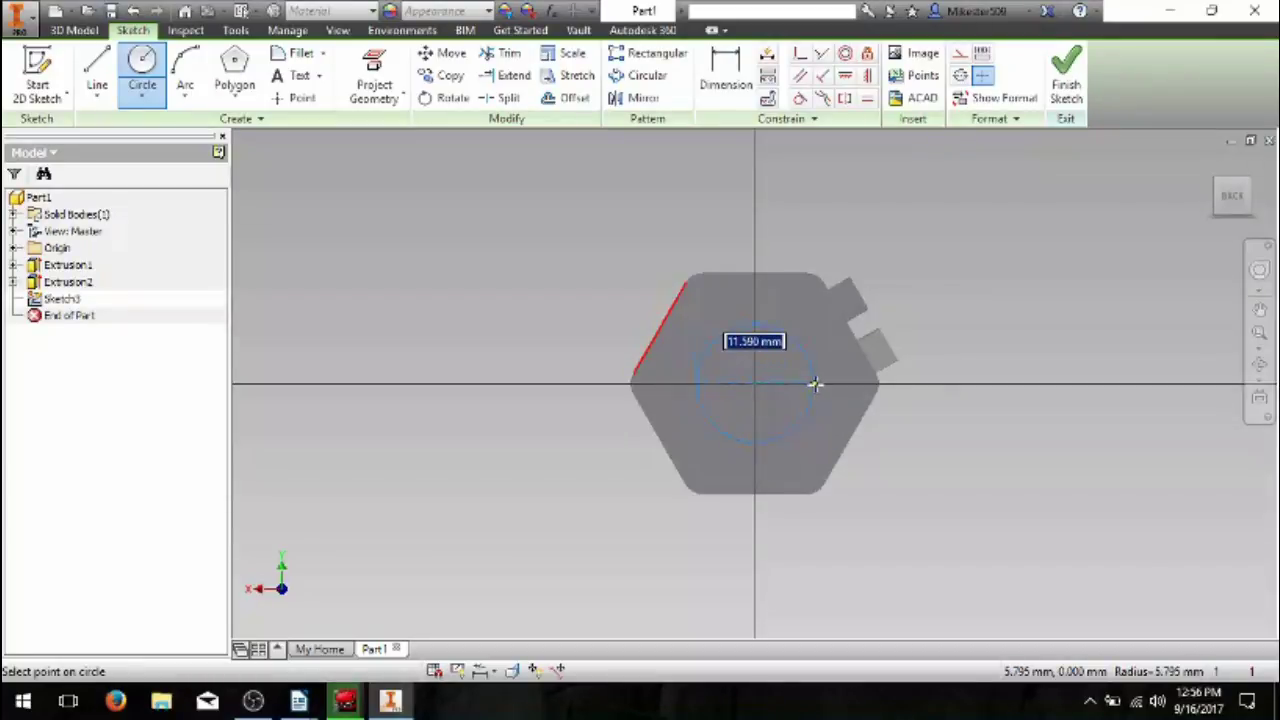
text(13)
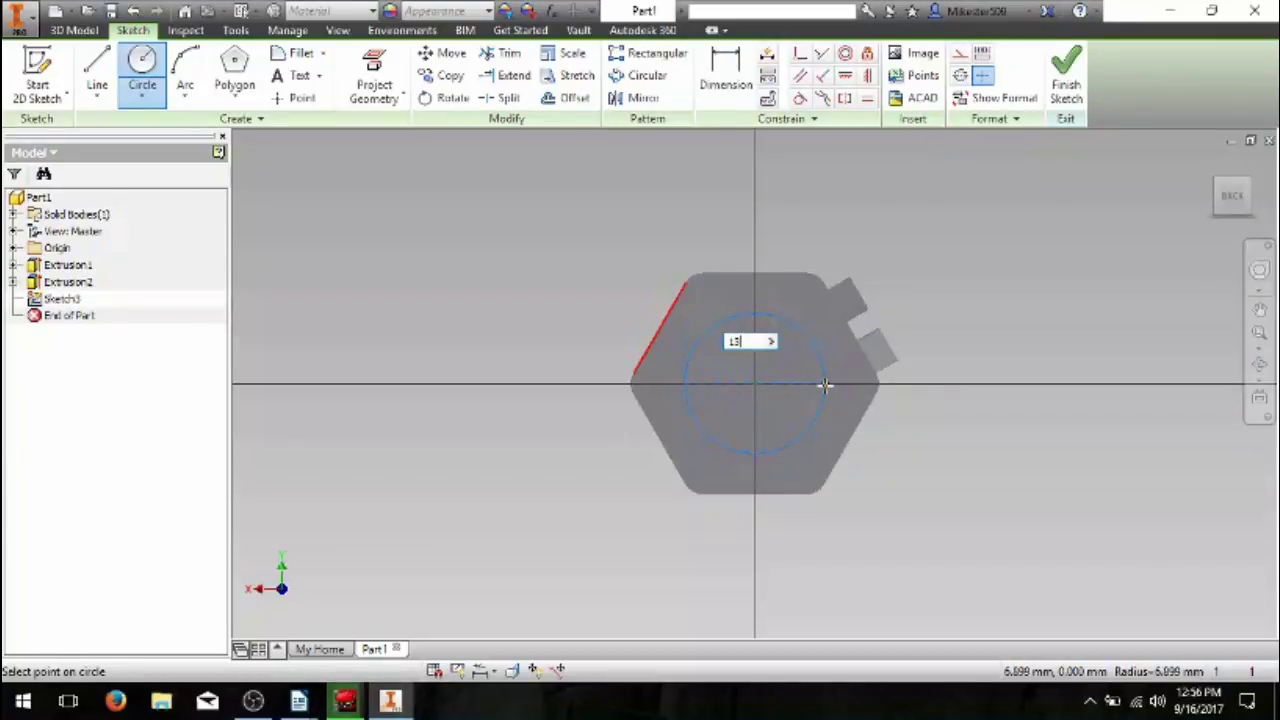
key(Return)
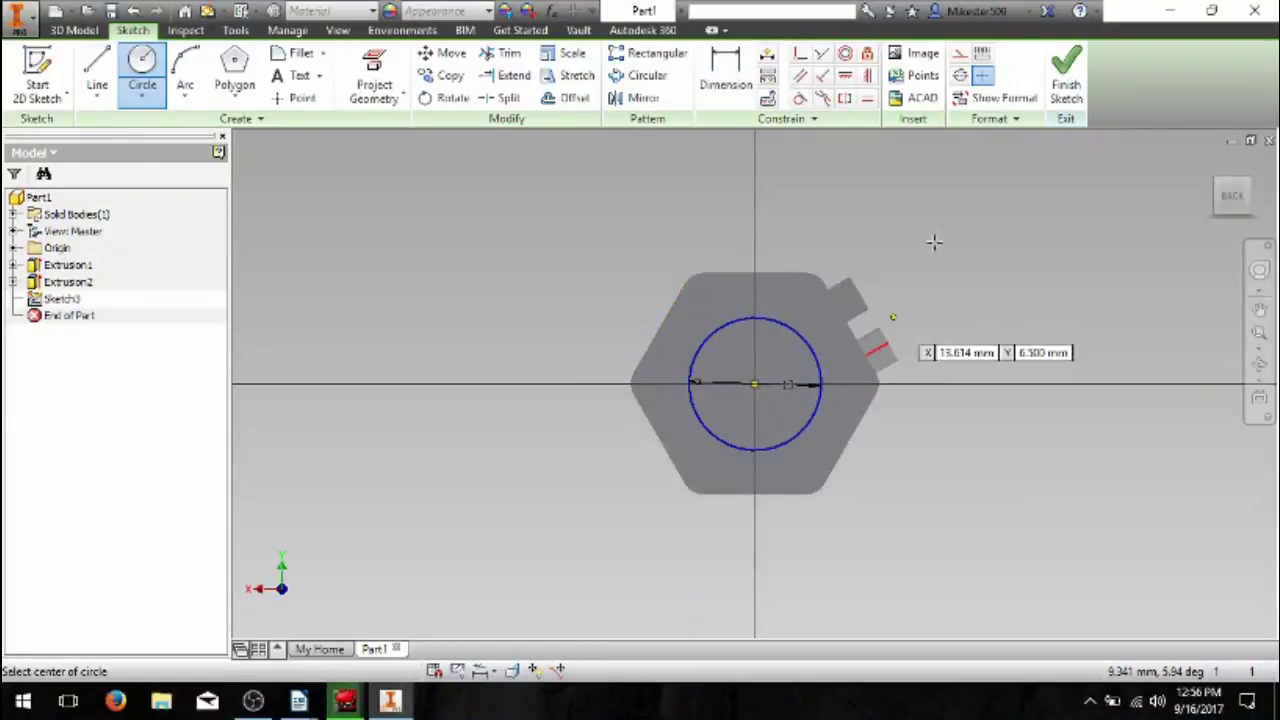
click(1067, 84)
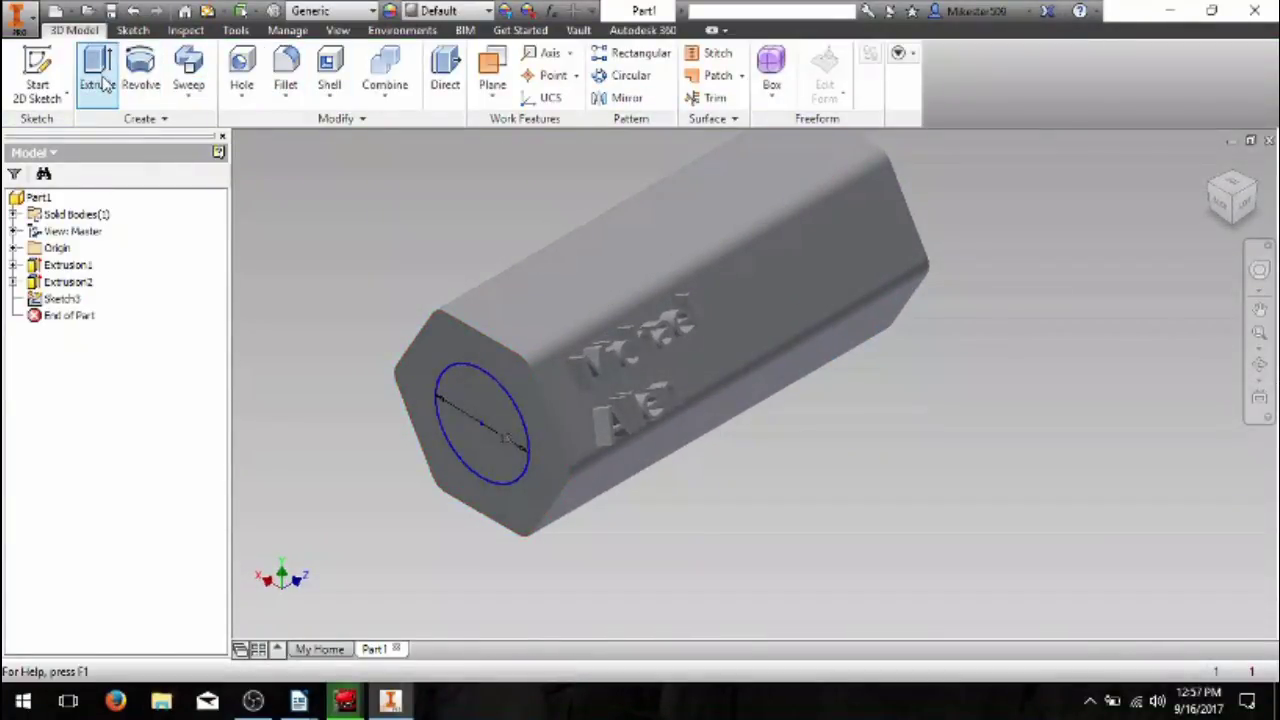
Extrude the 13 mm circle as a Cut through the full prism length, creating Extrusion3
click(104, 84)
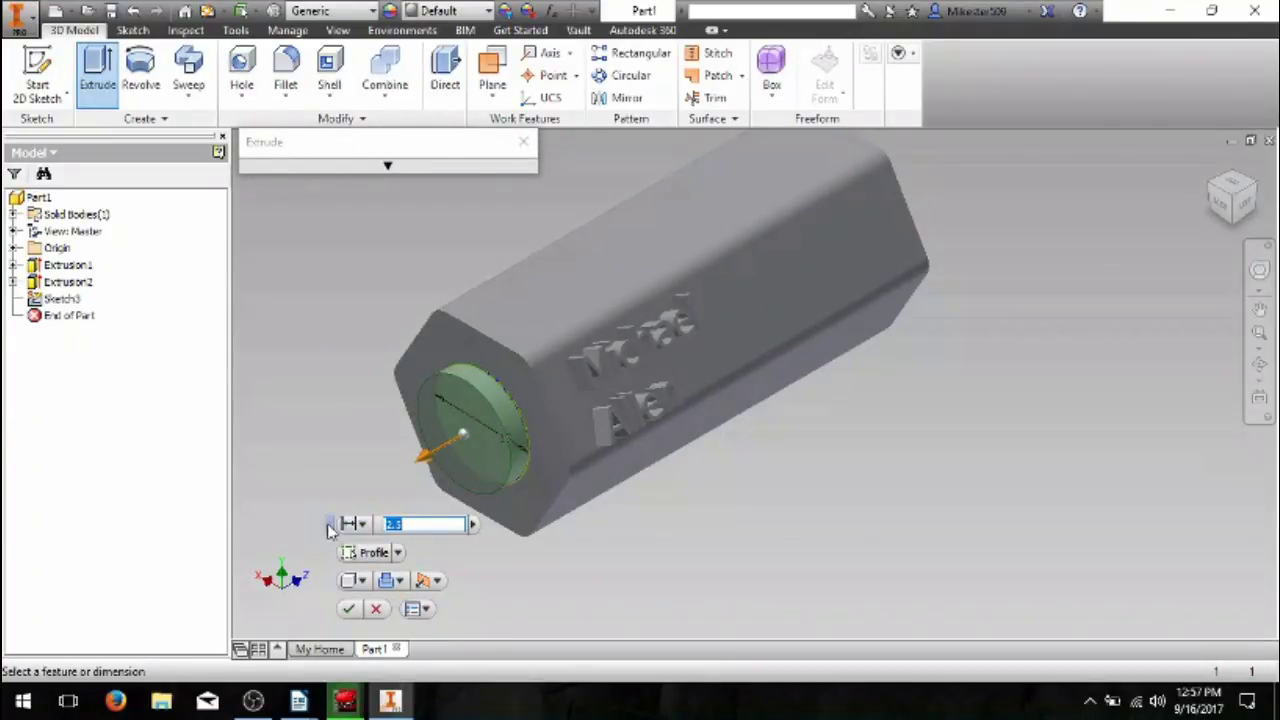
drag(331, 523, 742, 422)
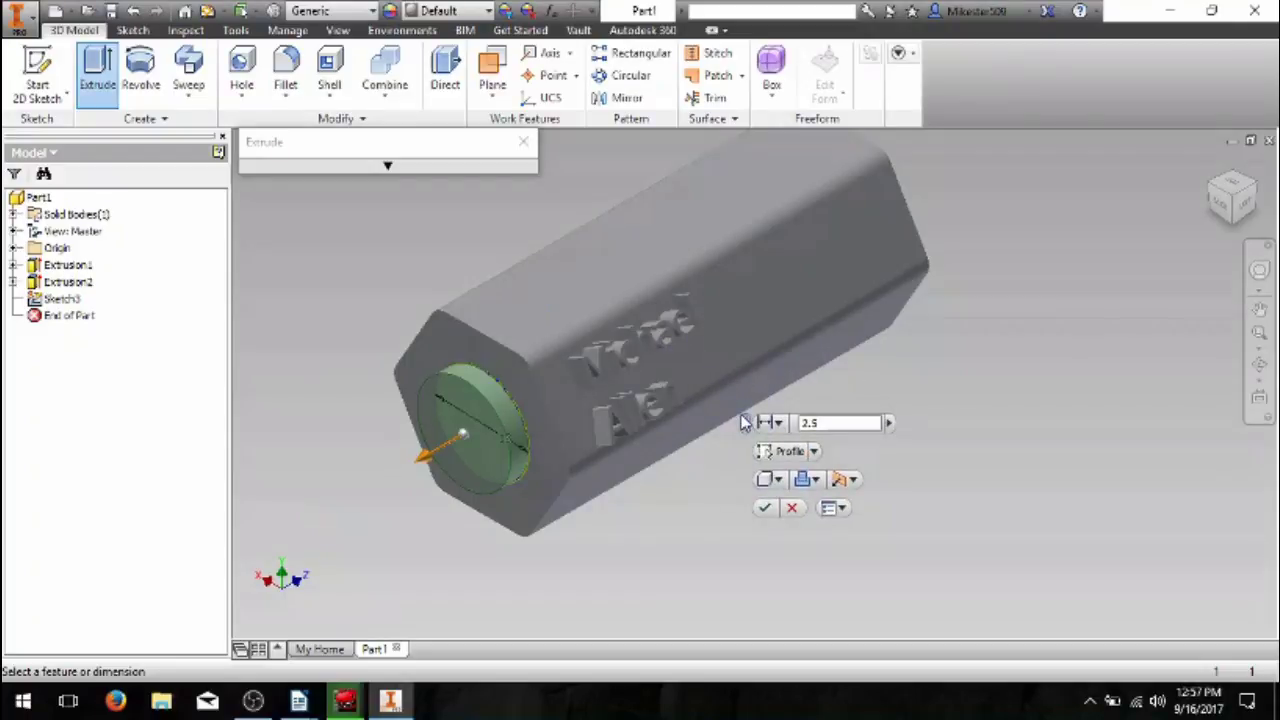
click(815, 480)
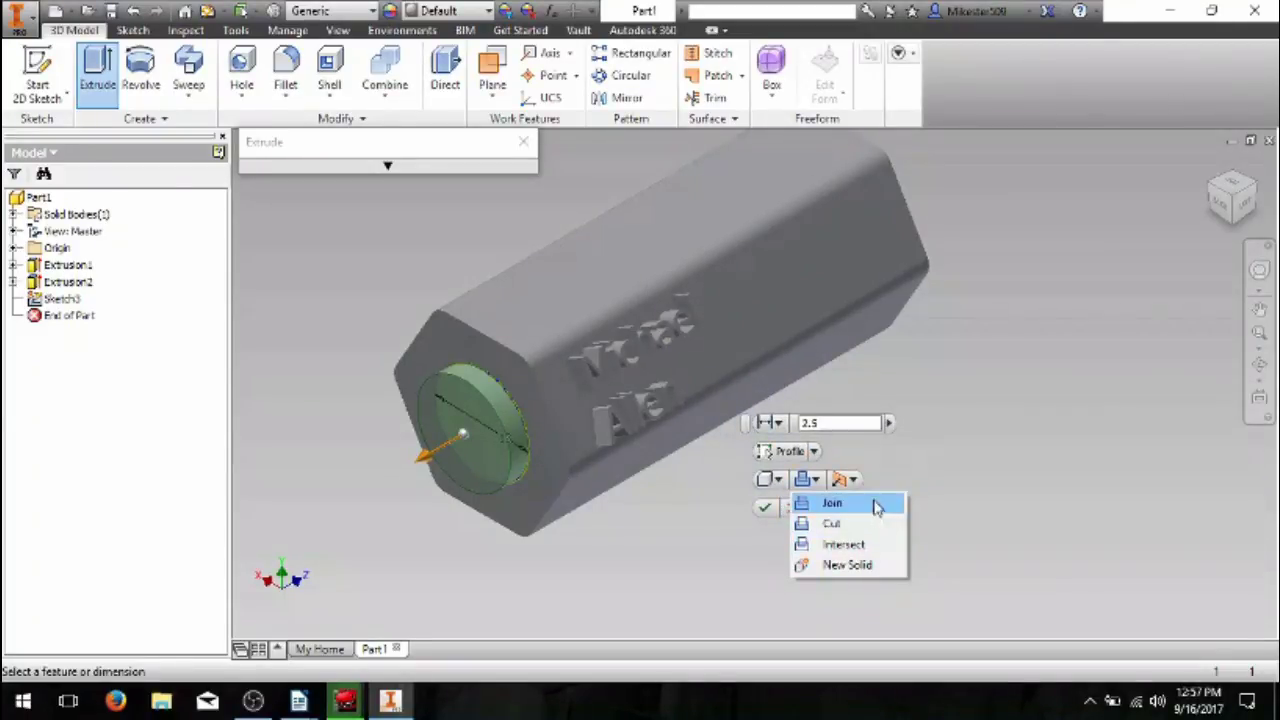
click(876, 544)
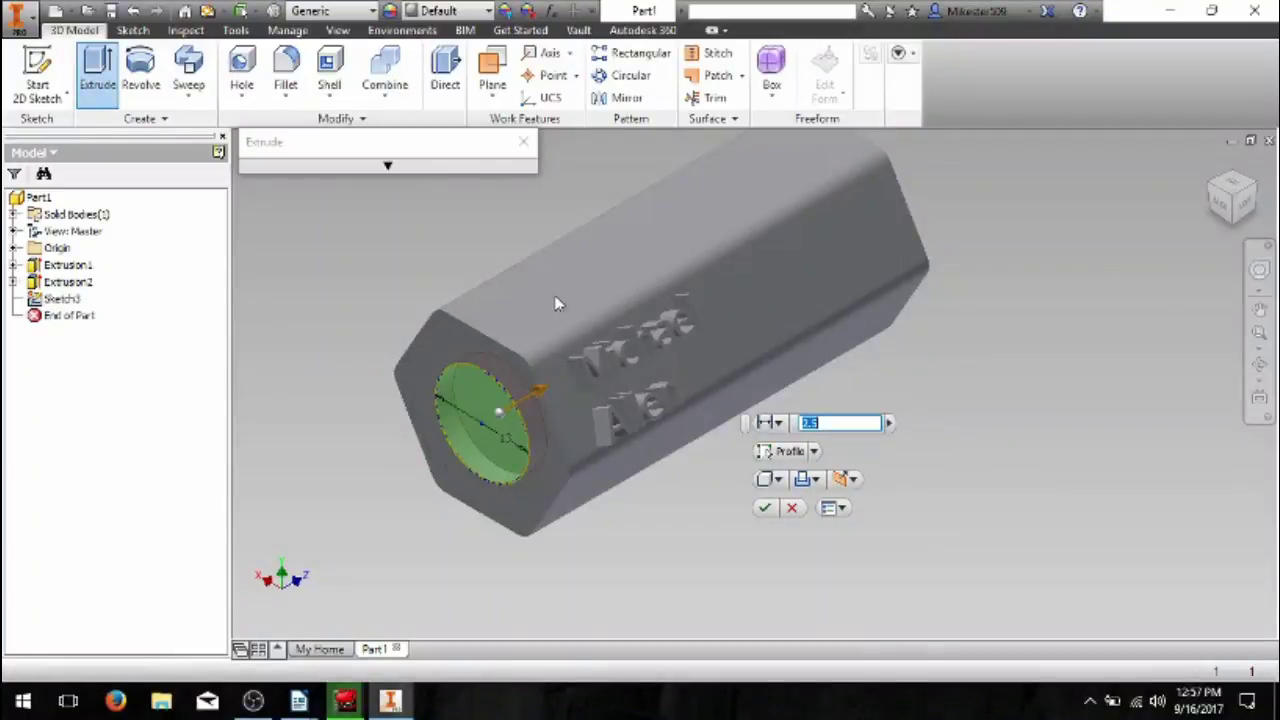
drag(535, 398, 903, 258)
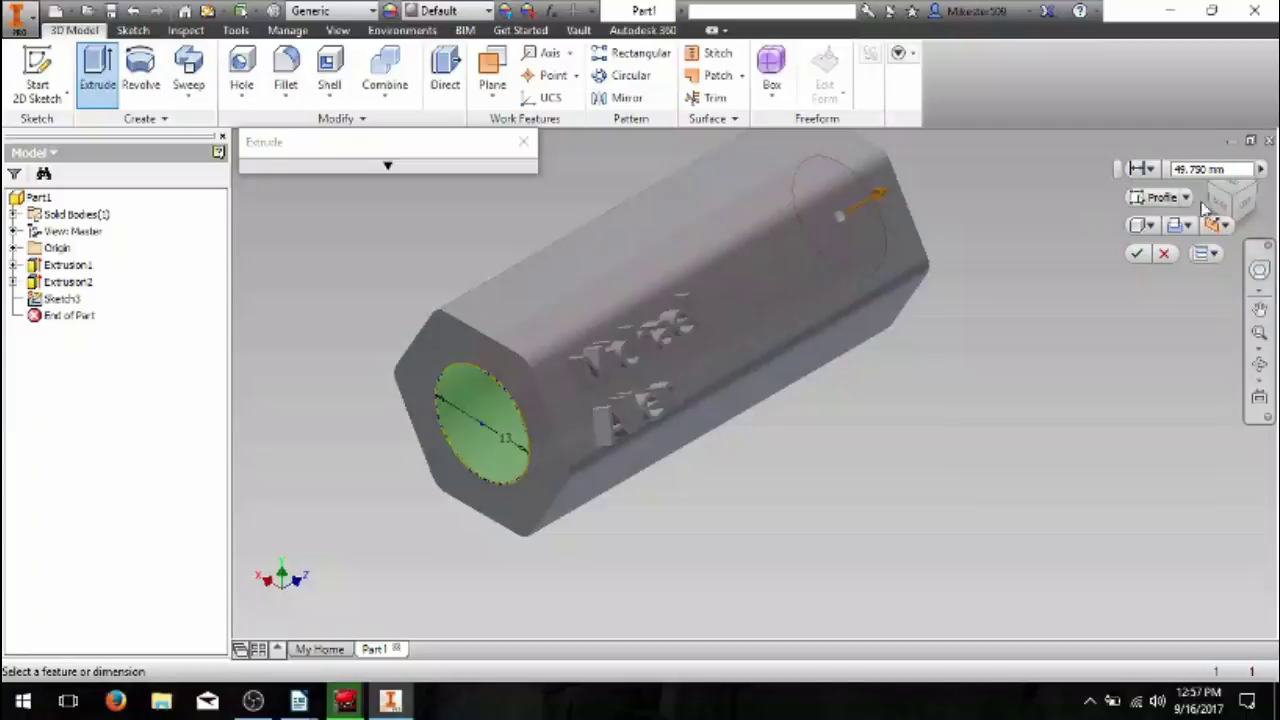
click(1137, 253)
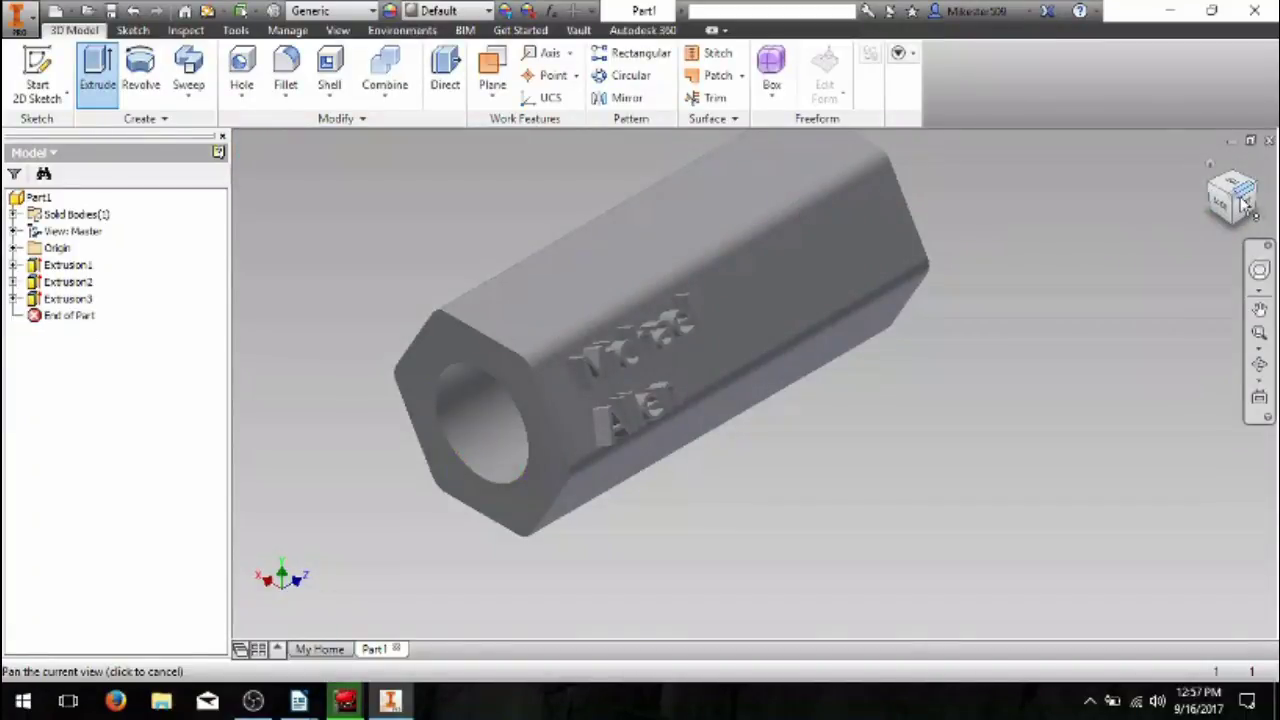
shift+middle_drag(1137, 253, 1100, 320)
mouse_move(668, 322)
shift+middle_down()
mouse_move(669, 300)
mouse_move(465, 420)
shift+middle_up()
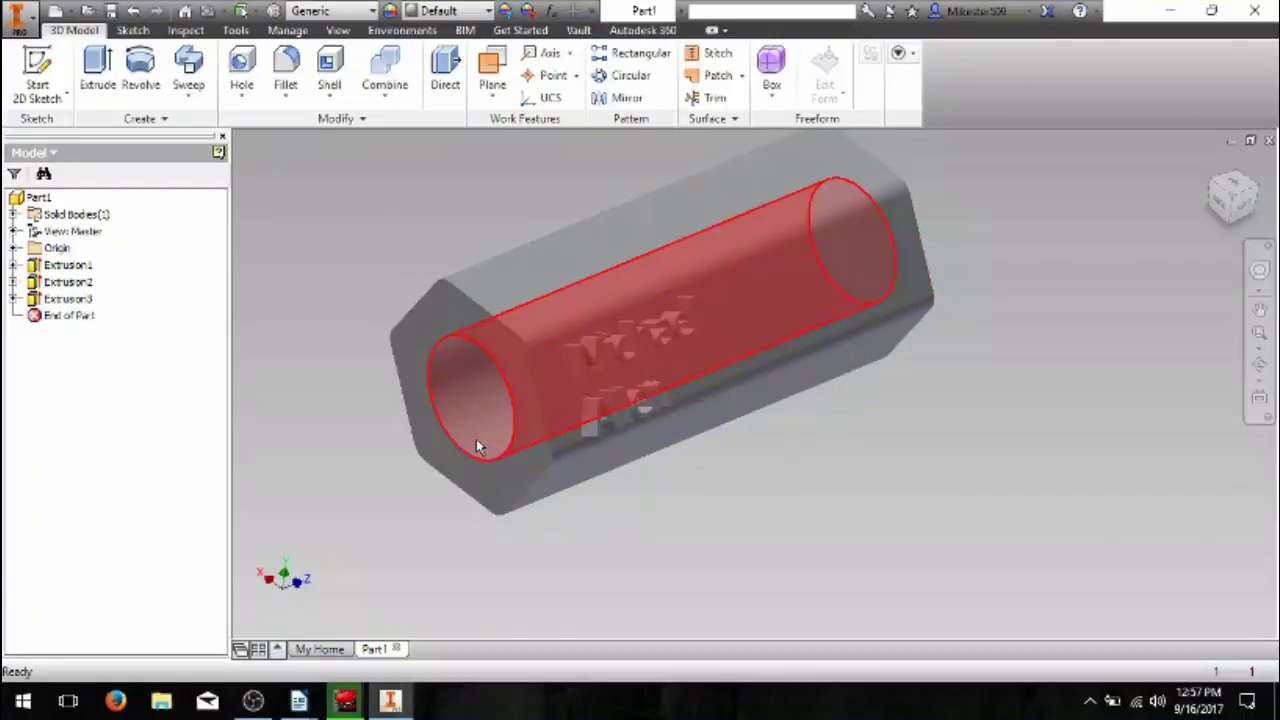
Expand Extrusion3 and open its Sketch3 for editing
click(478, 446)
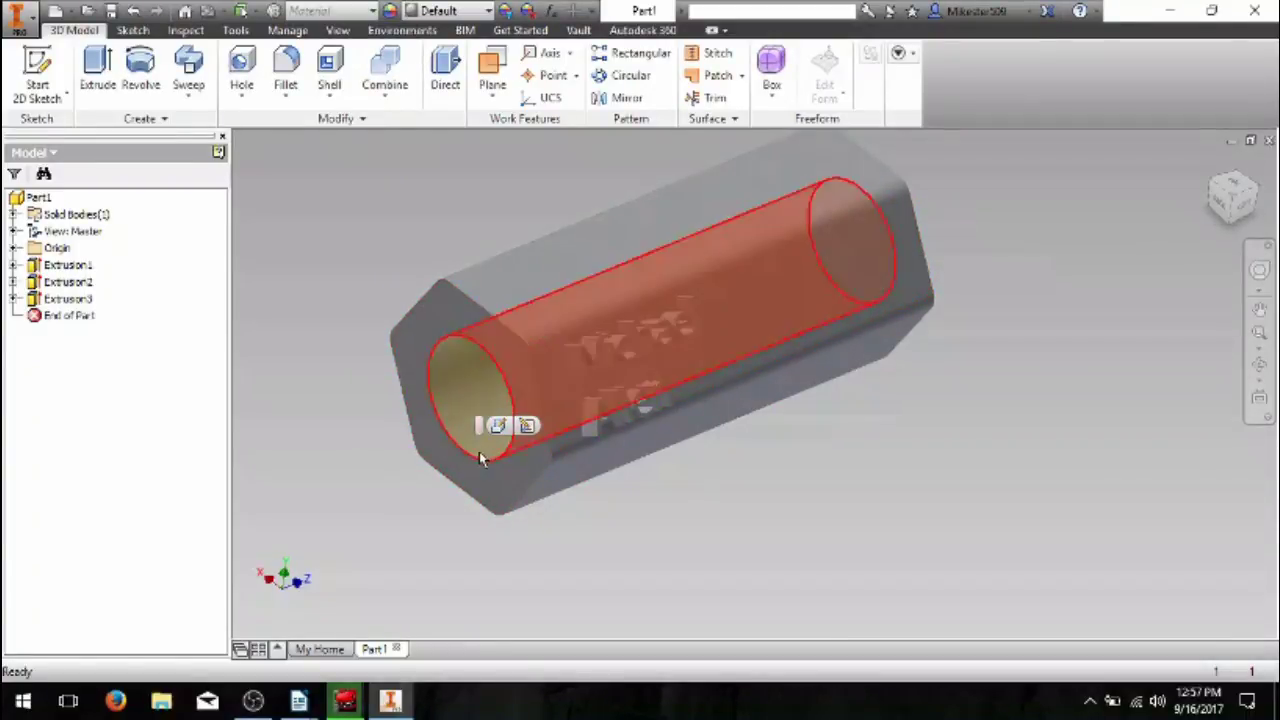
click(549, 511)
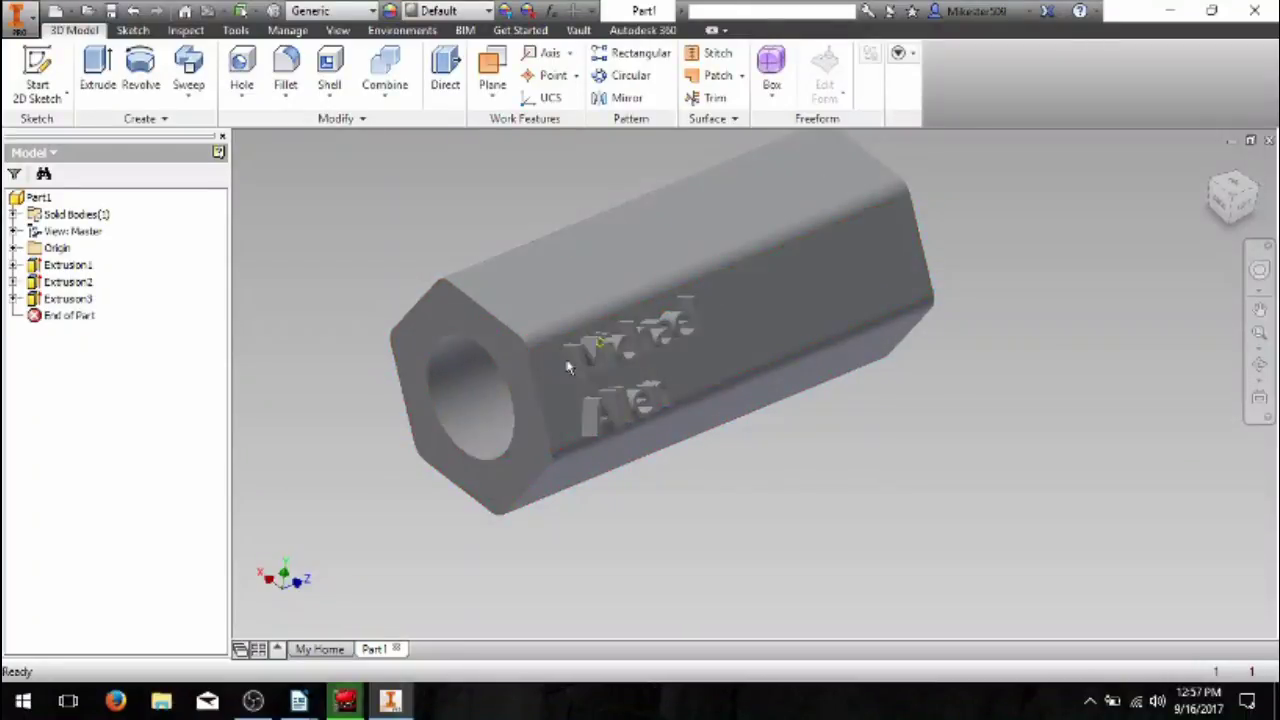
click(497, 387)
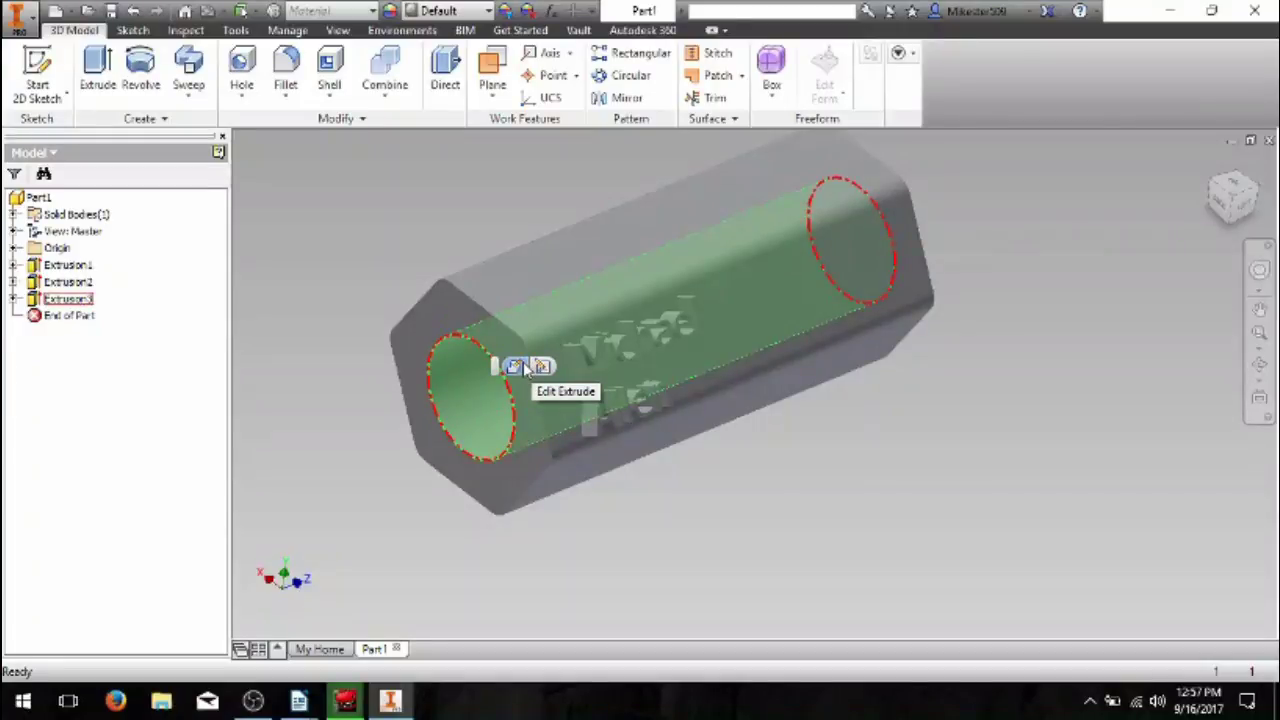
click(329, 300)
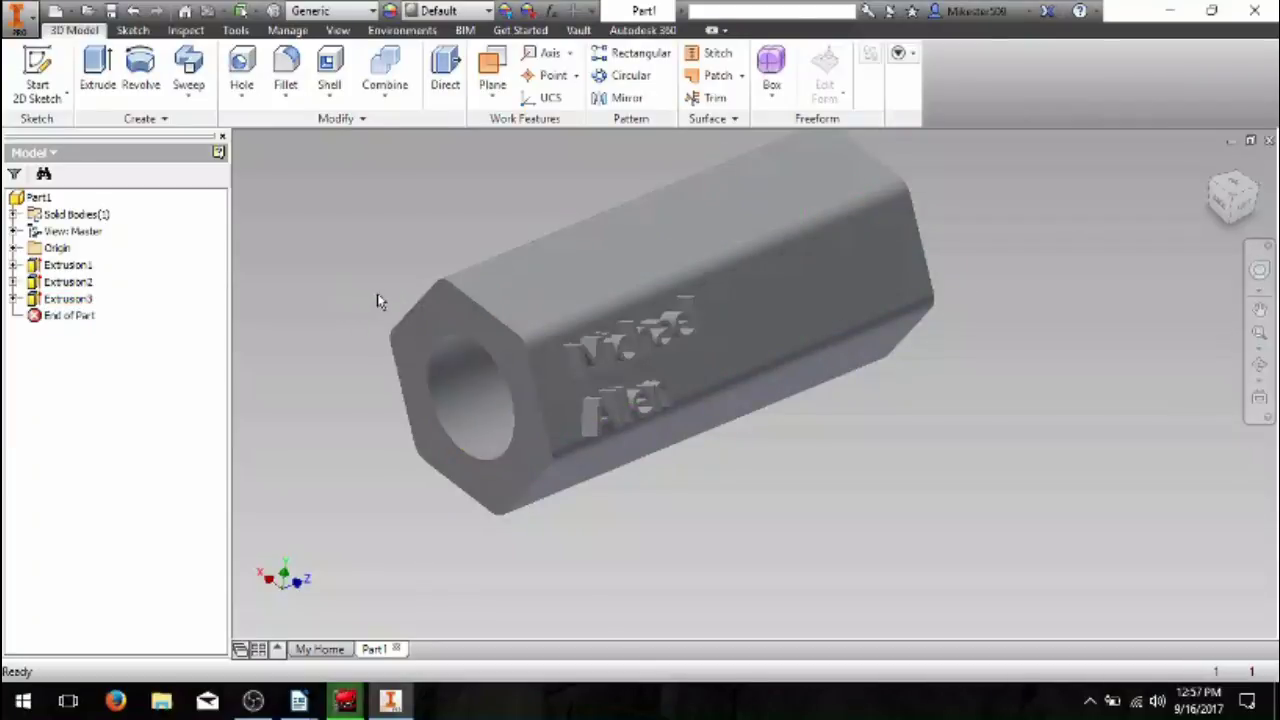
click(13, 299)
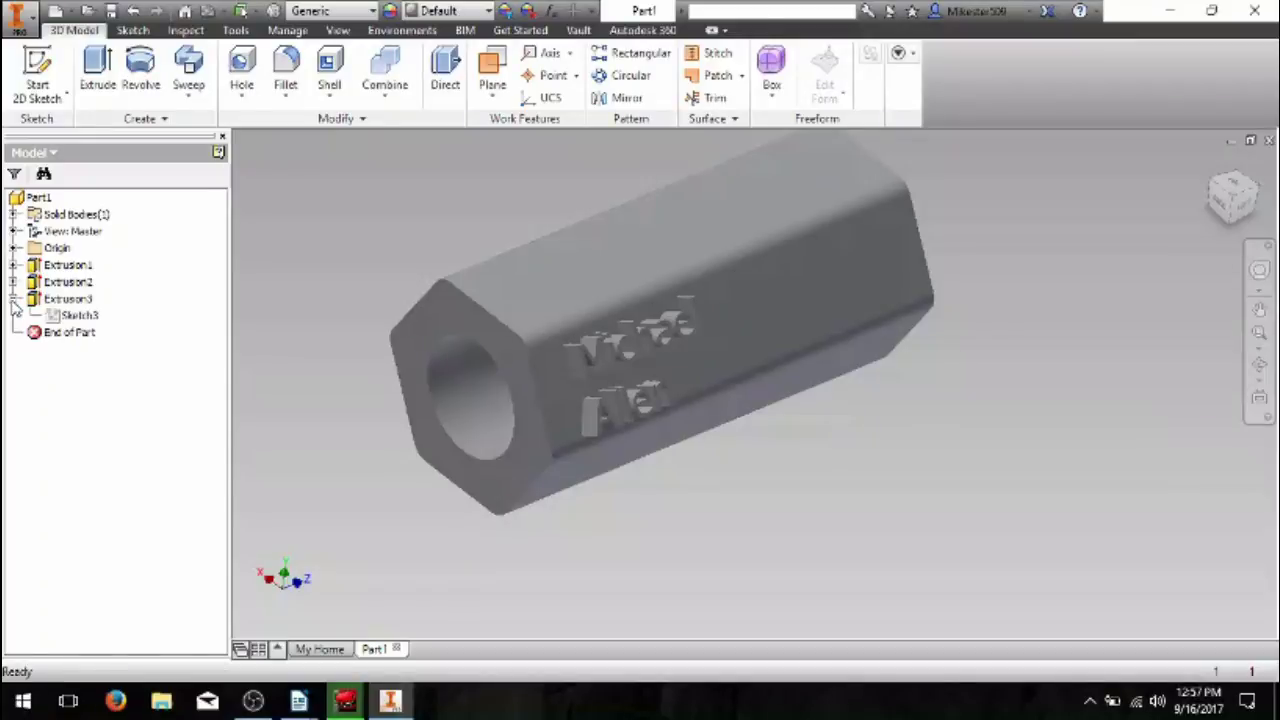
double_click(72, 315)
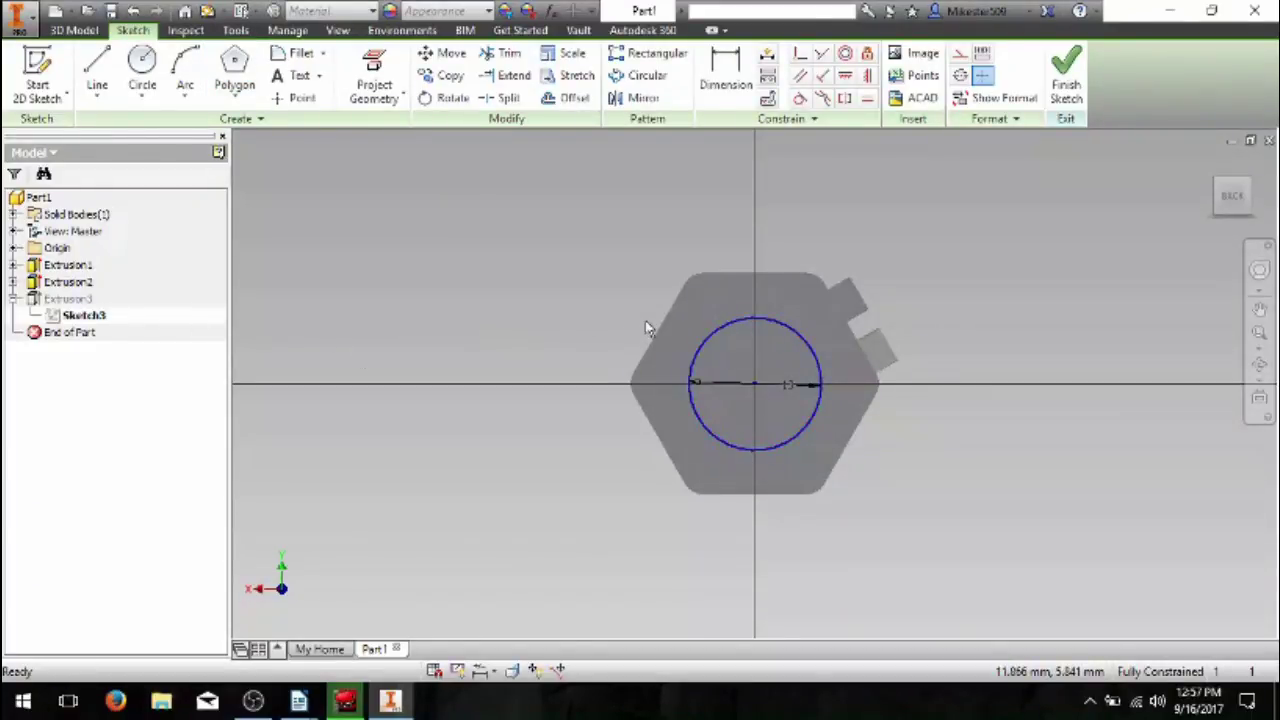
Change the hole circle's diameter from 13 to 8 mm and finish the sketch
click(708, 338)
click(794, 386)
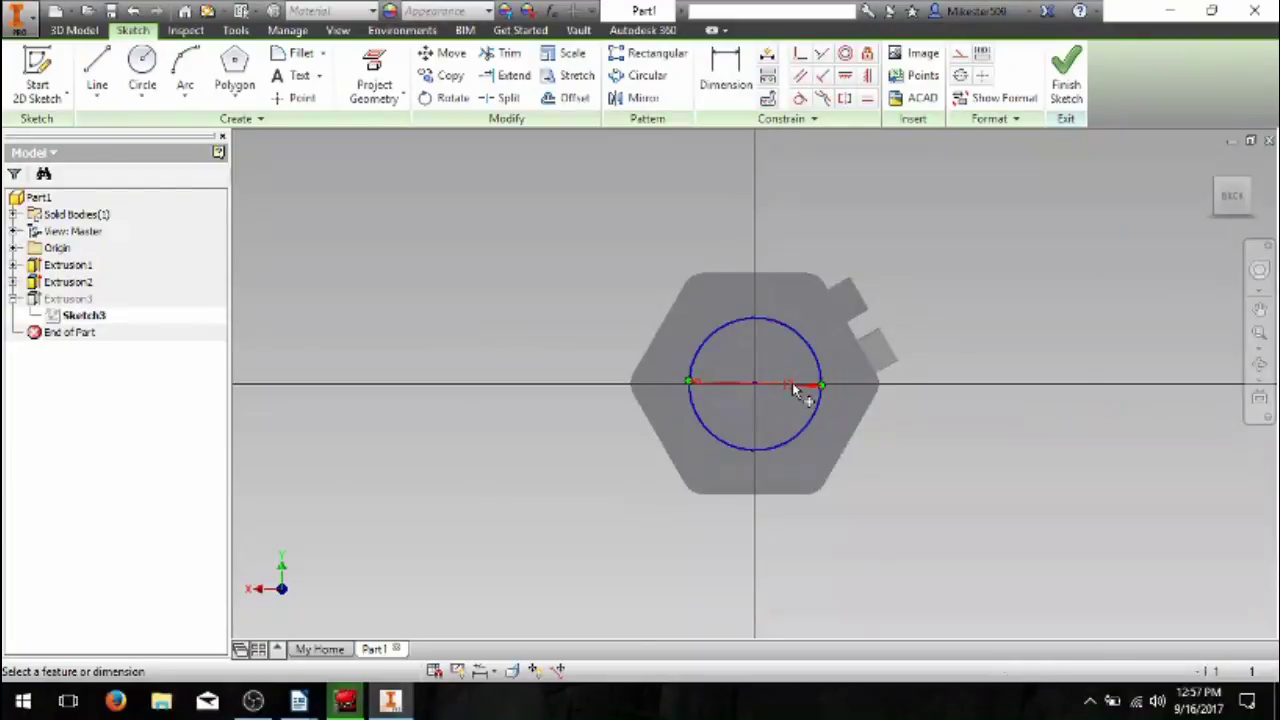
click(793, 386)
text(8)
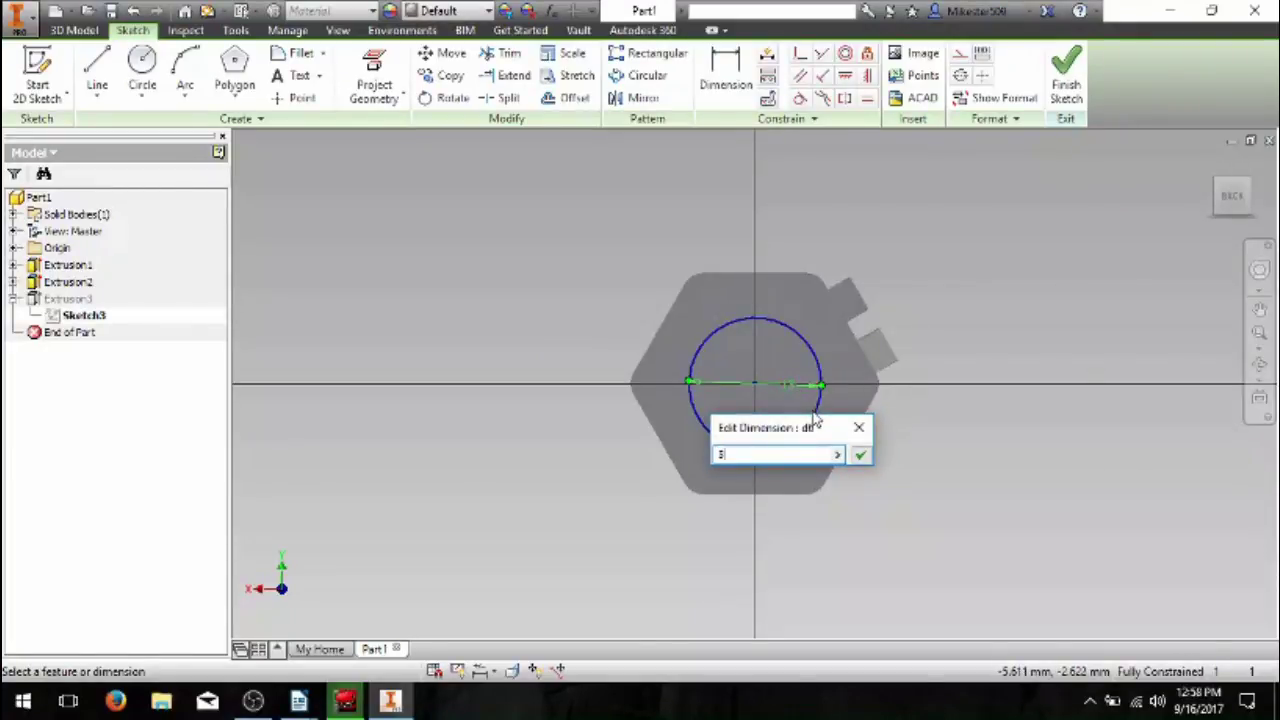
key(Return)
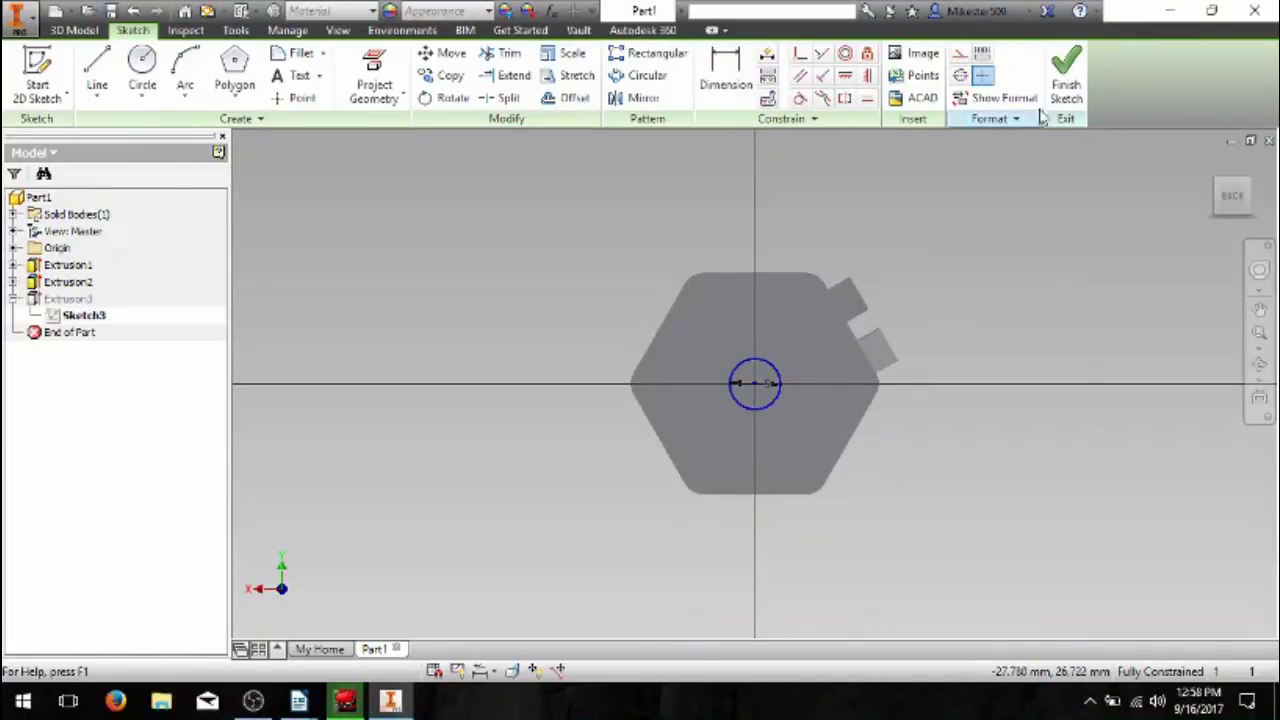
click(1066, 75)
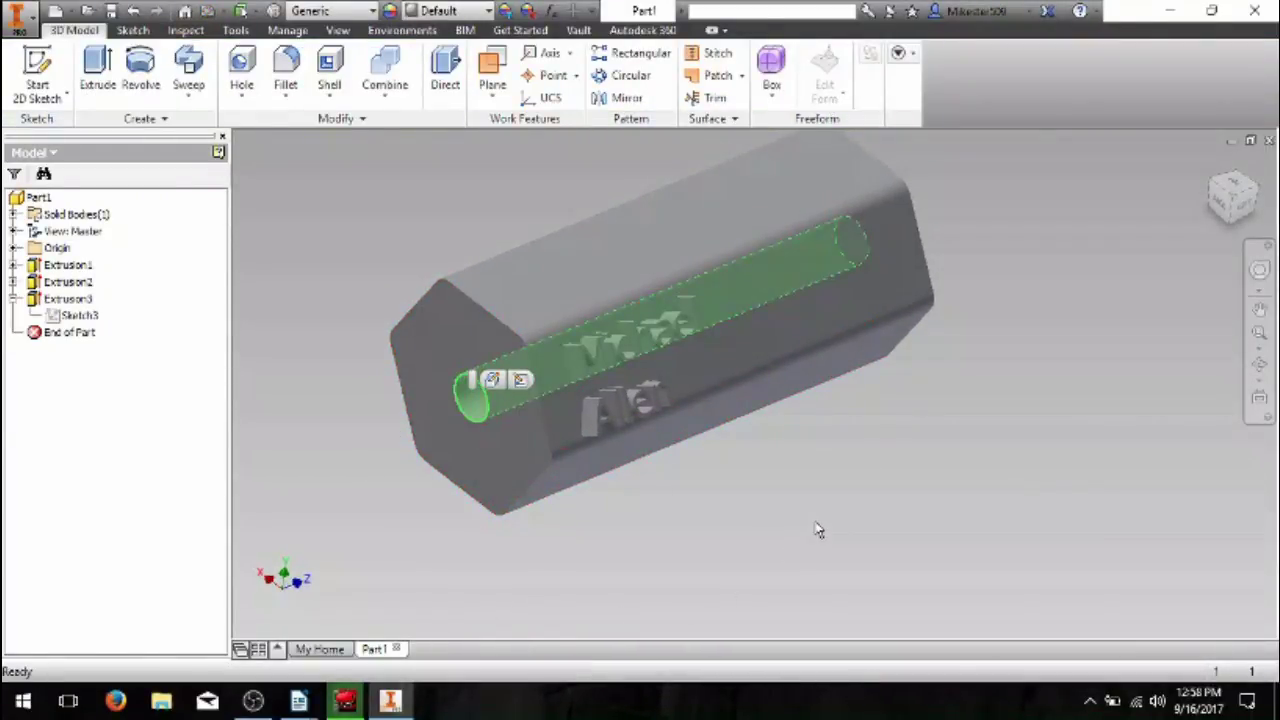
Edit Extrusion3 so the 8 mm hole cut extends to 50 mm depth
double_click(36, 302)
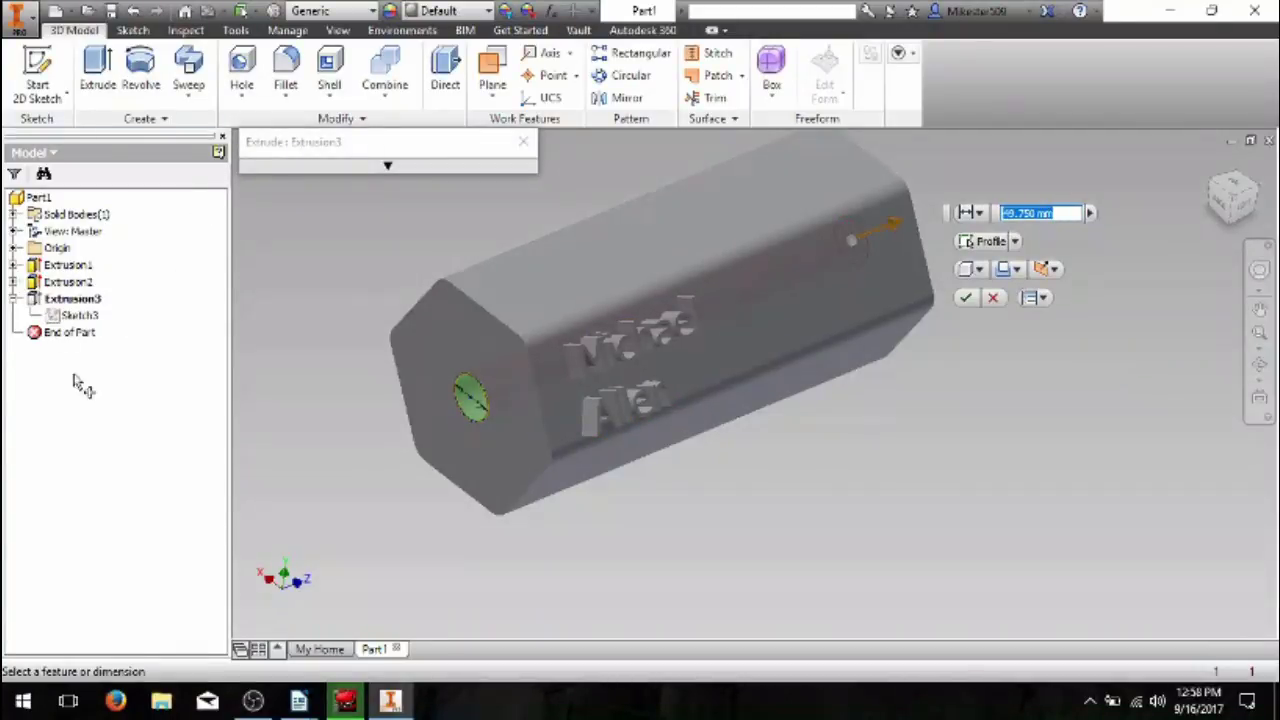
drag(893, 229, 966, 195)
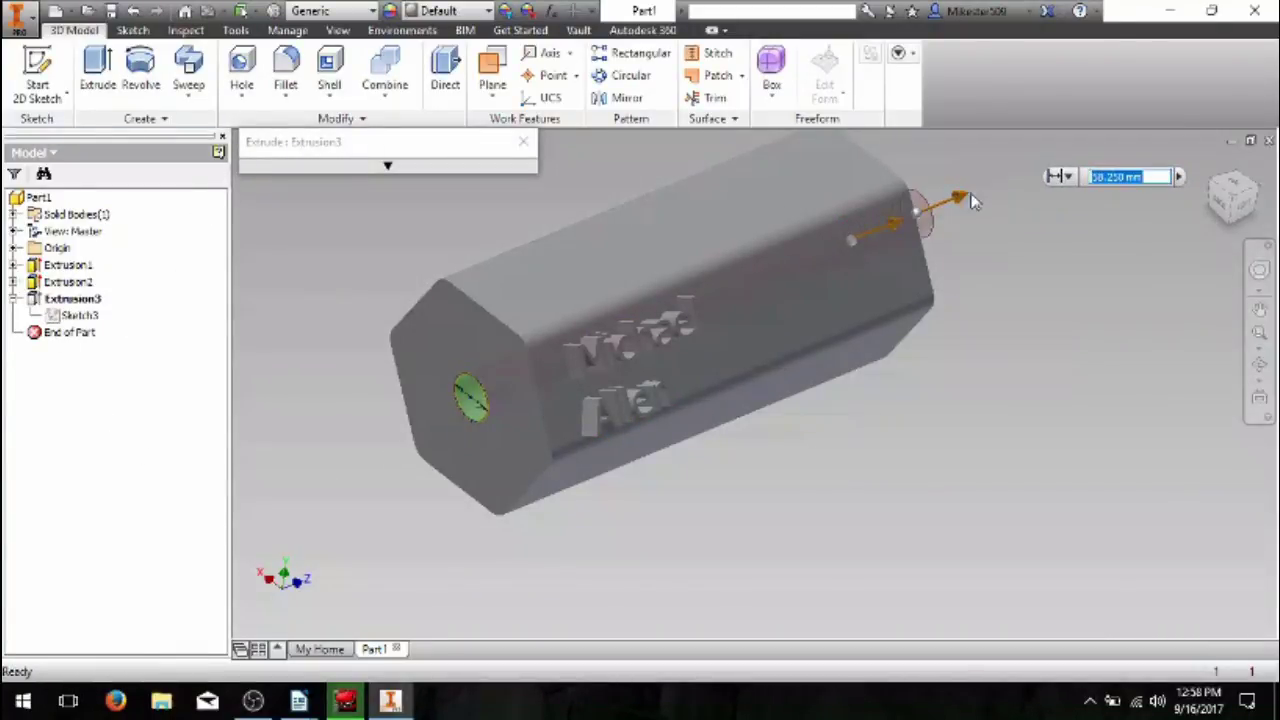
click(1065, 258)
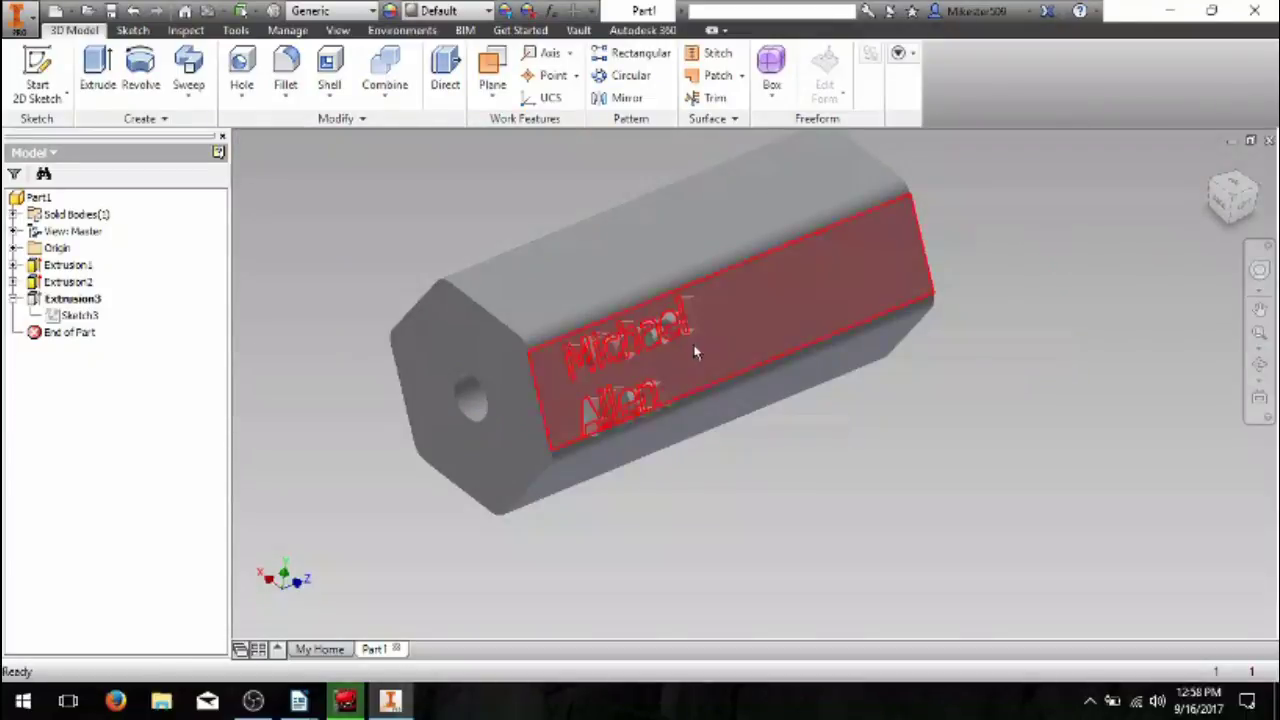
click(1226, 202)
shift+middle_drag(668, 322, 550, 290)
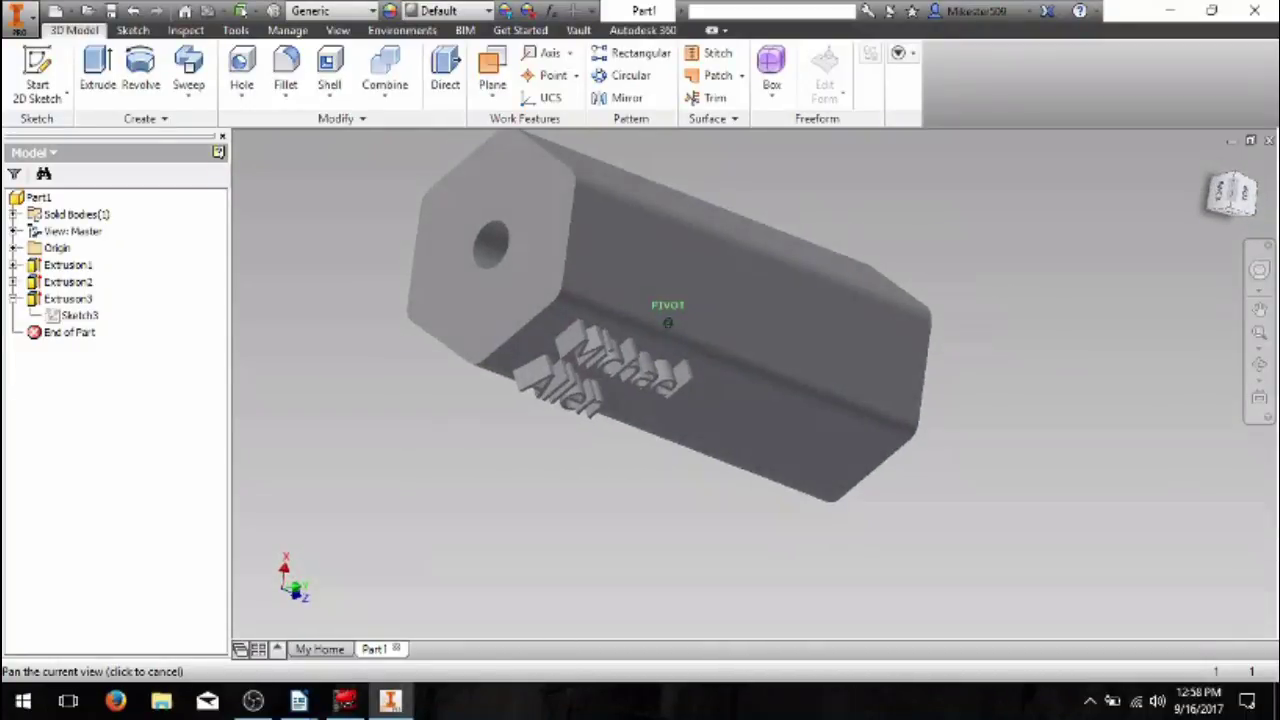
click(1211, 175)
drag(1211, 175, 1230, 180)
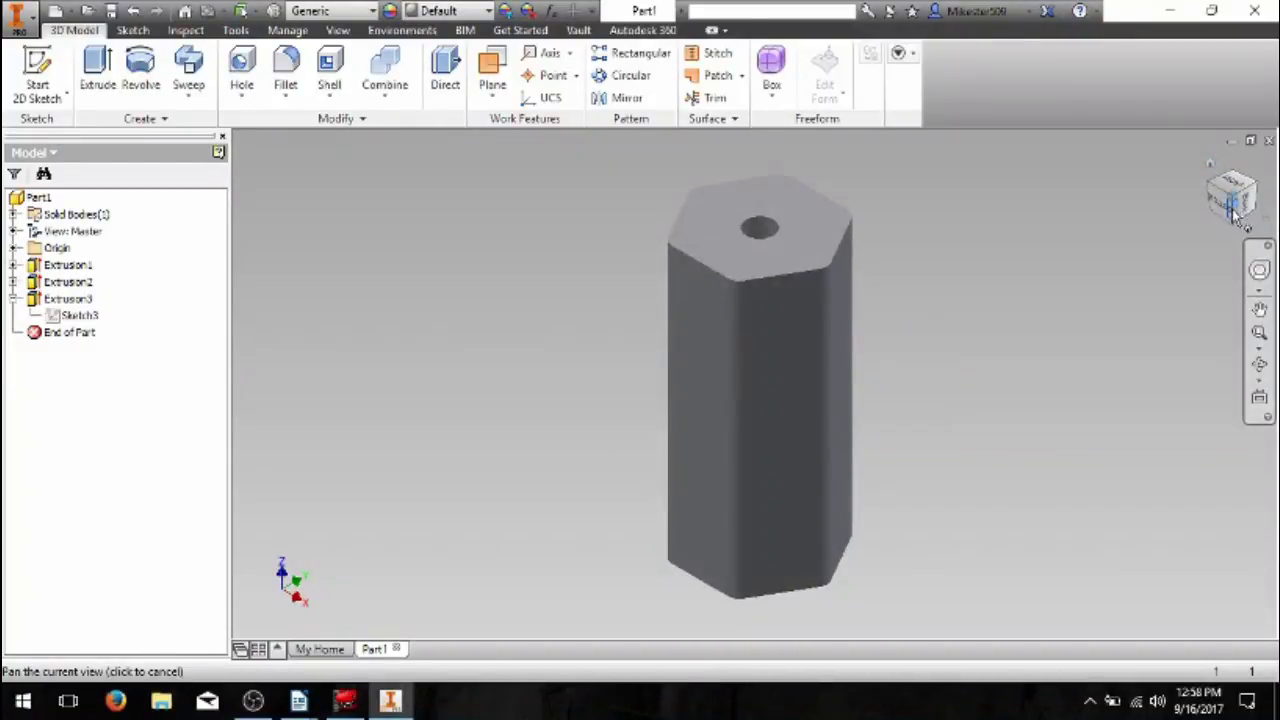
click(1234, 180)
click(1234, 180)
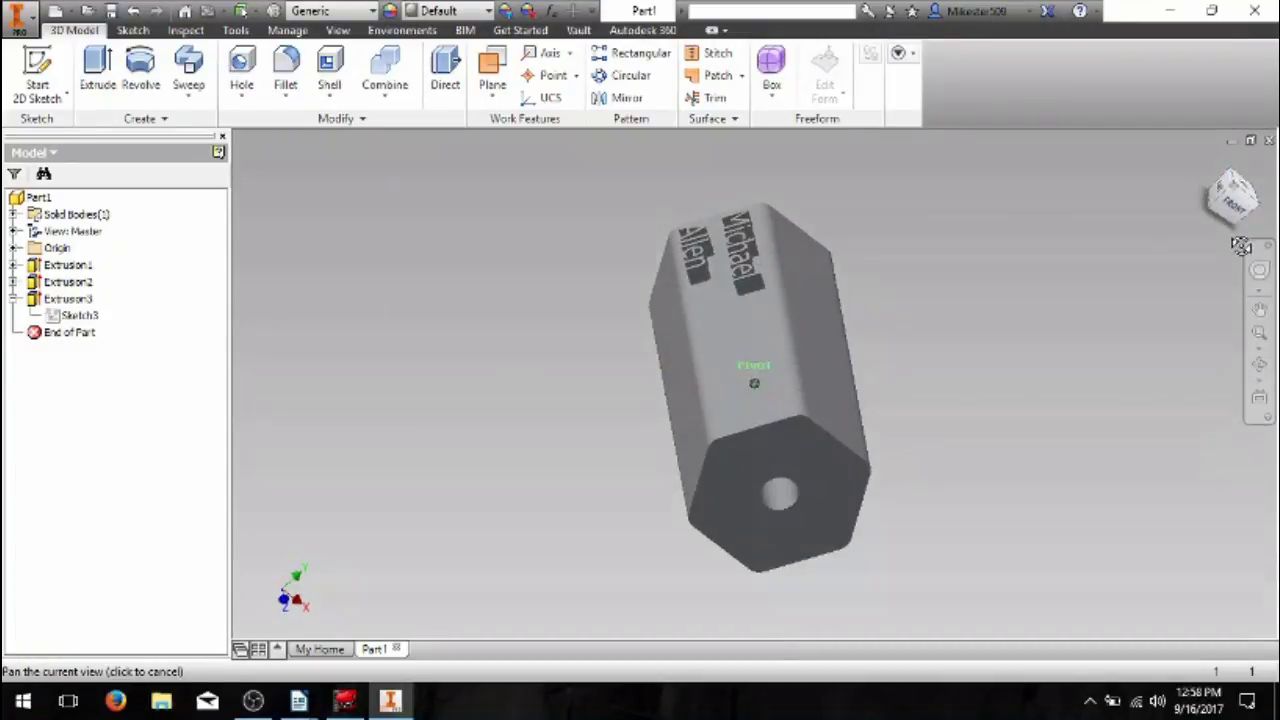
click(1234, 180)
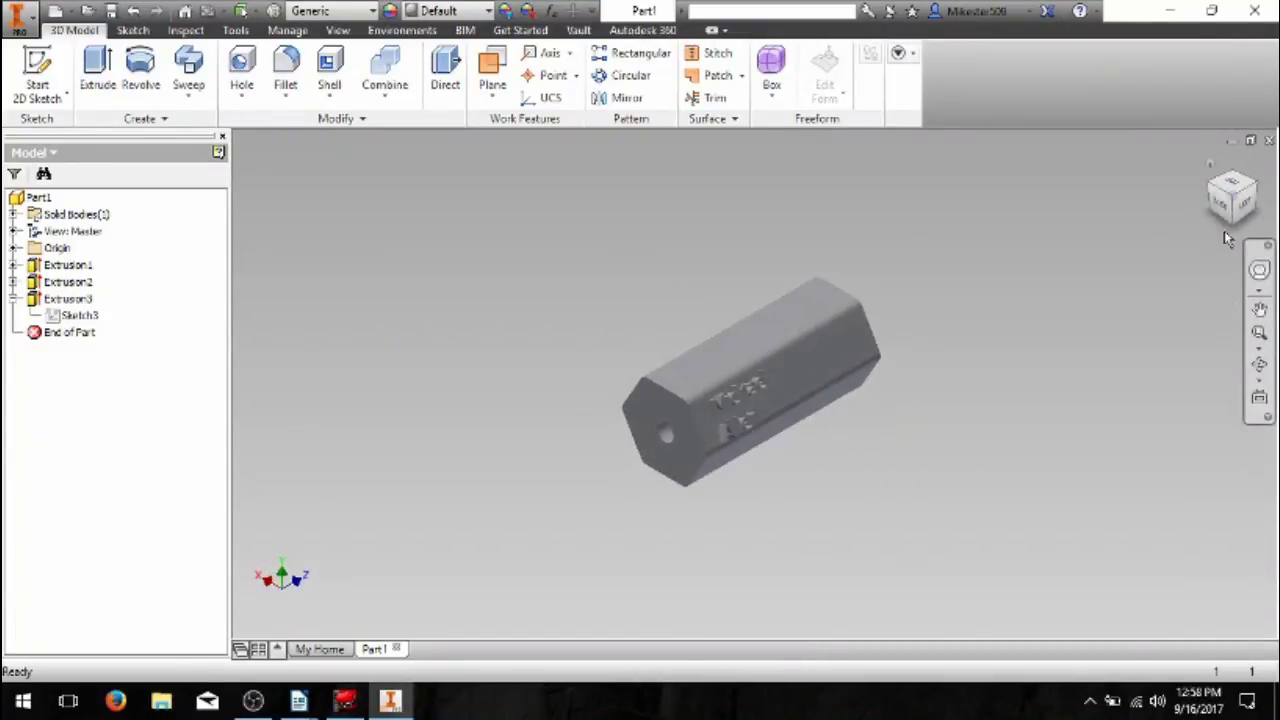
scroll(716, 445, down, 4)
scroll(716, 445, up, 5)
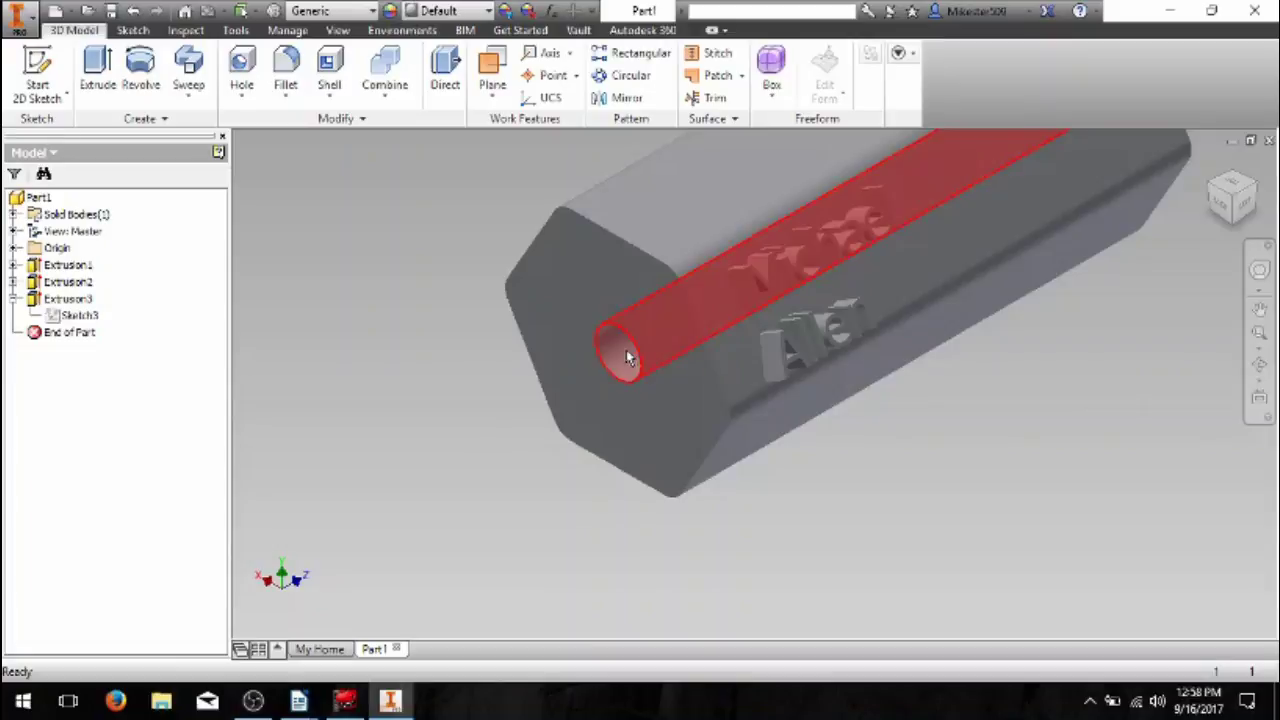
click(614, 366)
scroll(949, 417, down, 5)
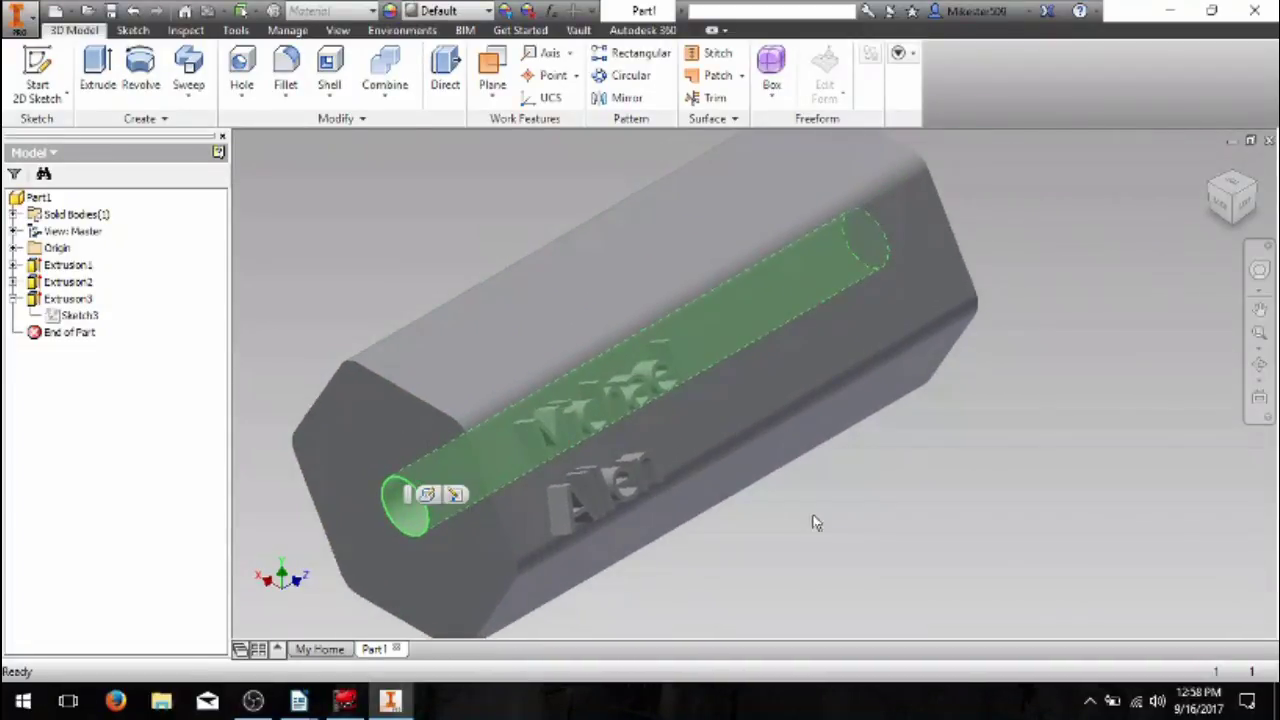
click(809, 566)
middle_drag(809, 566, 822, 451)
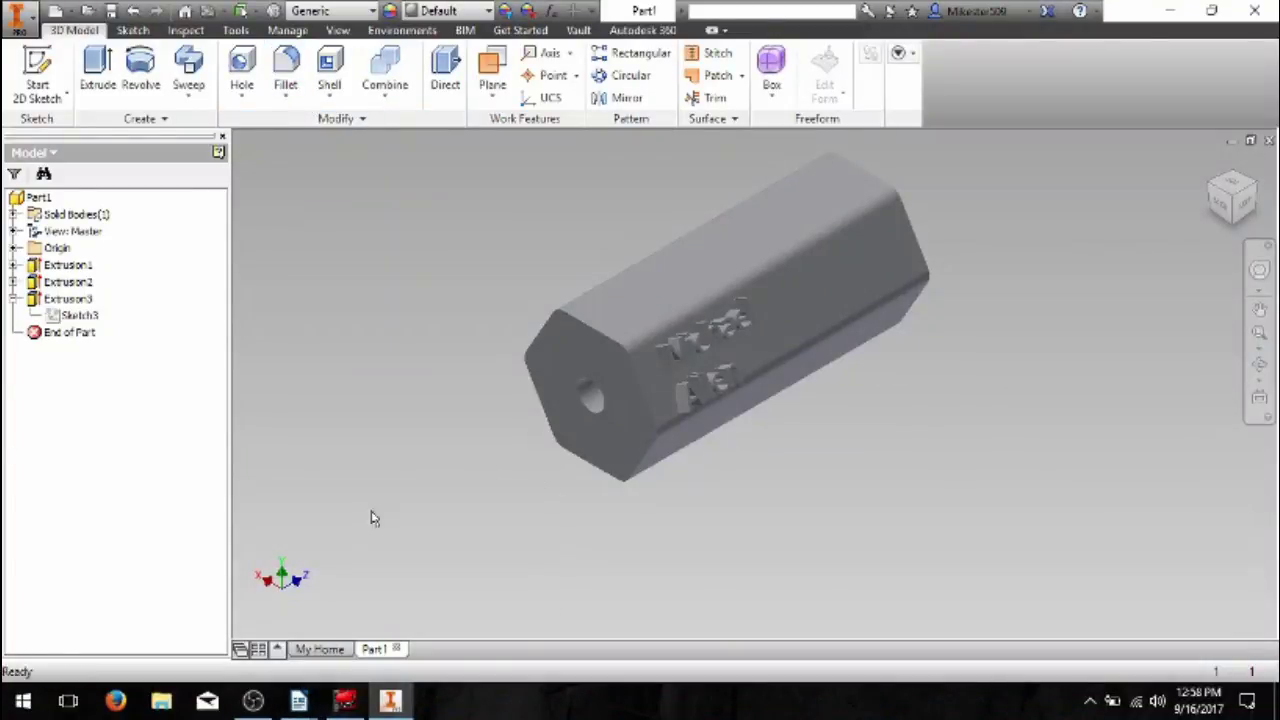
mouse_move(314, 711)
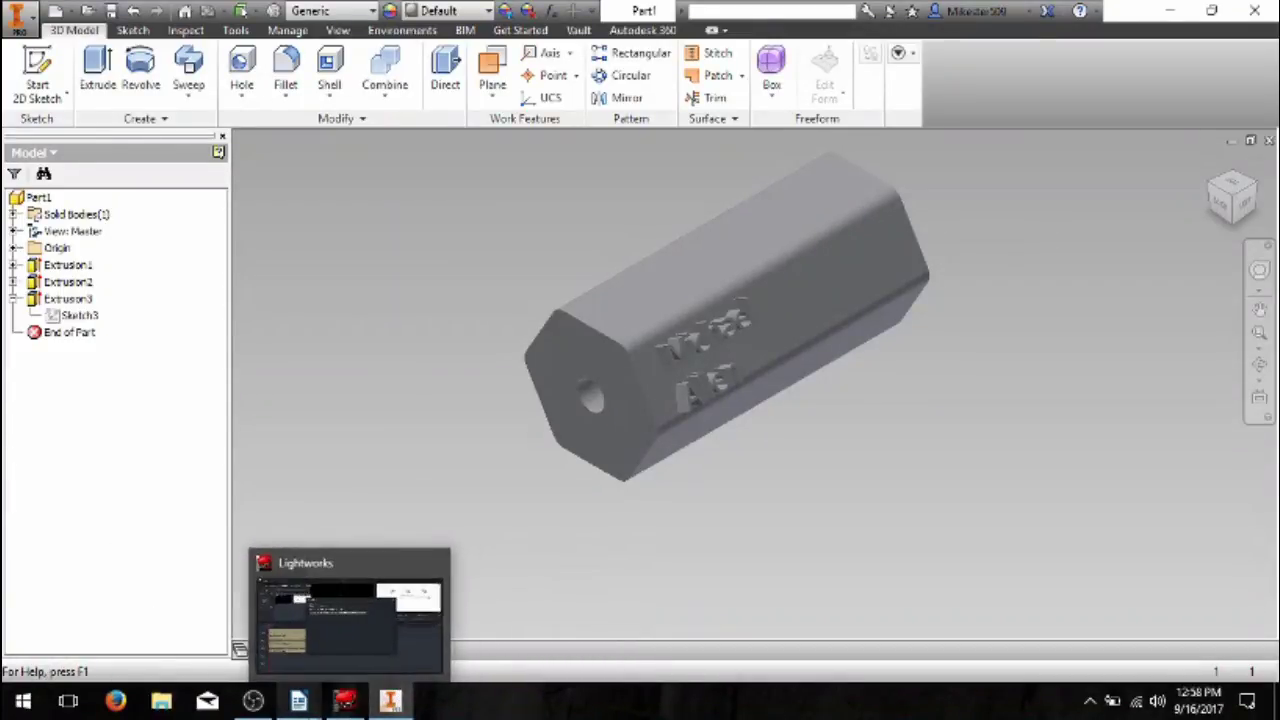
Check the Day 4 key-chain requirements document in Writer, then return to the Inventor model
click(500, 615)
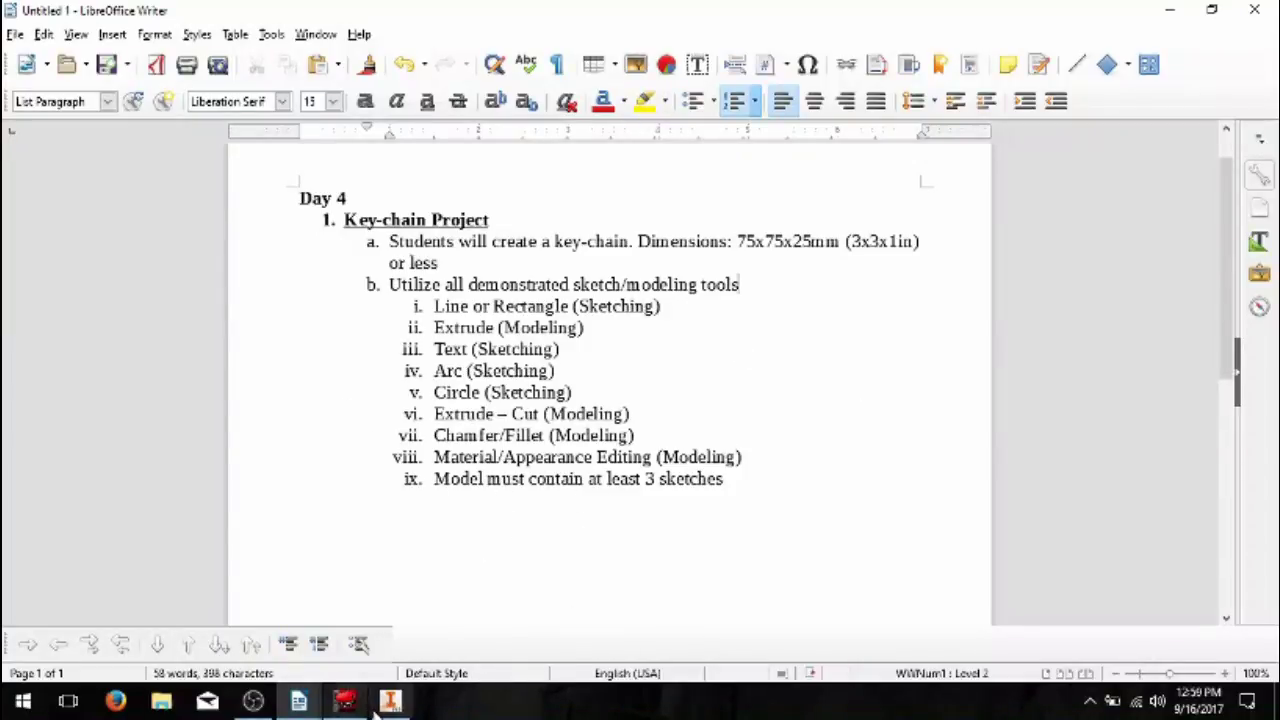
mouse_move(378, 709)
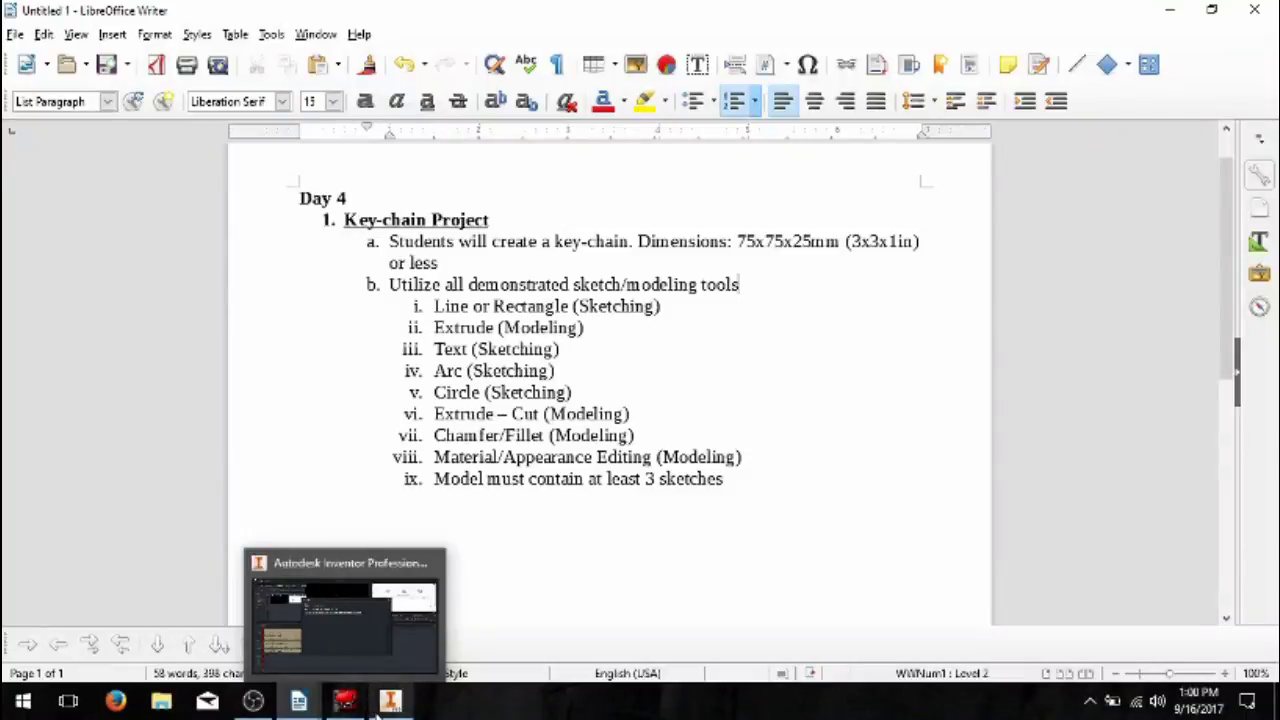
click(378, 705)
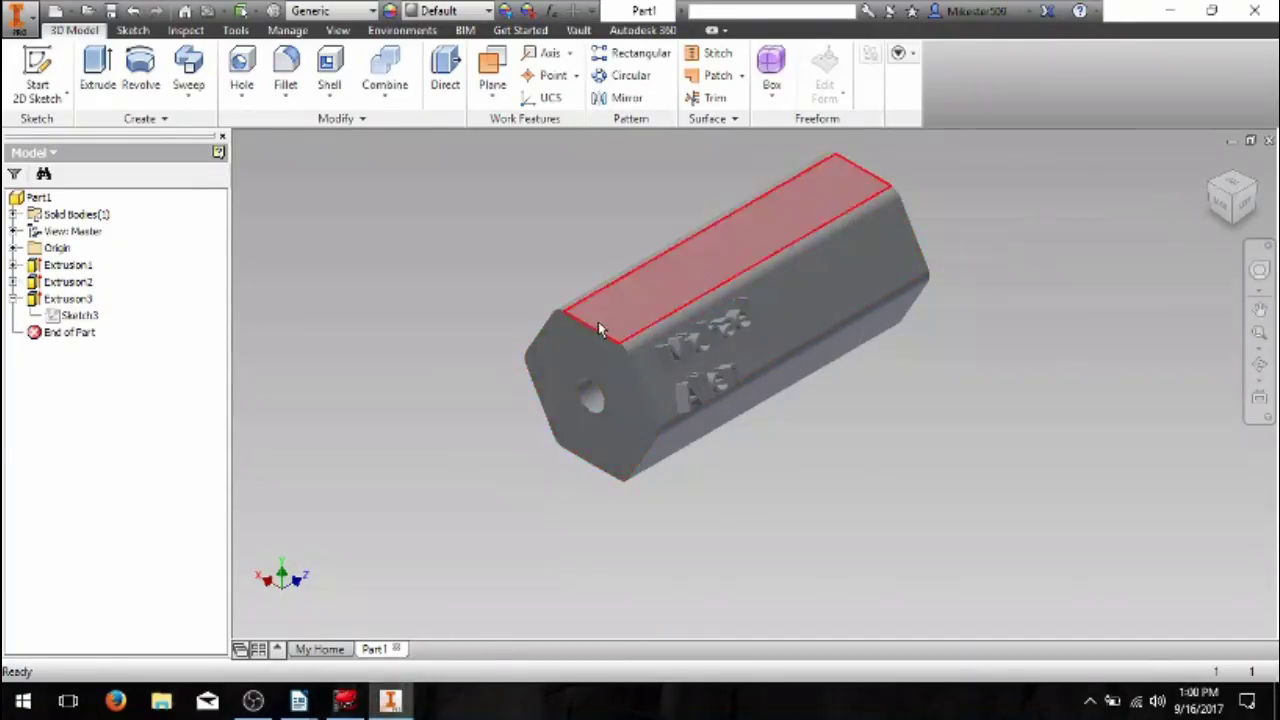
Start a fillet and select the edges around the bar's end faces
scroll(450, 377, up, 3)
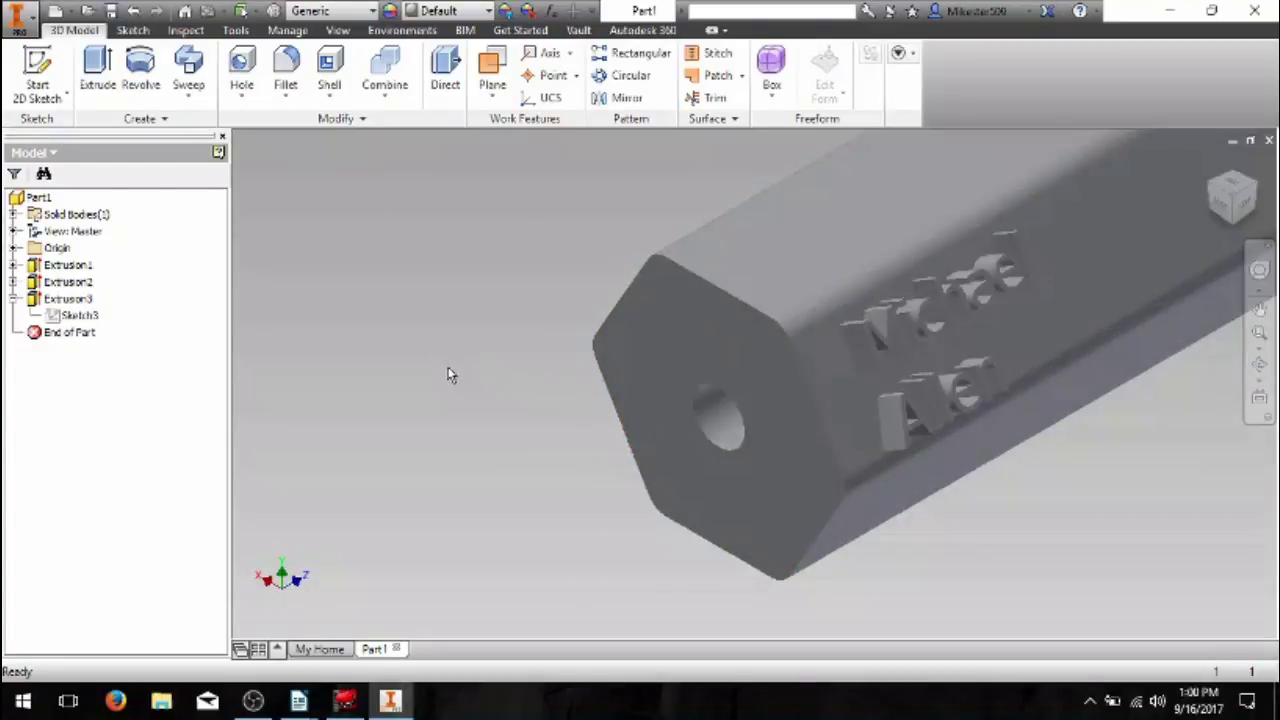
middle_drag(450, 375, 394, 366)
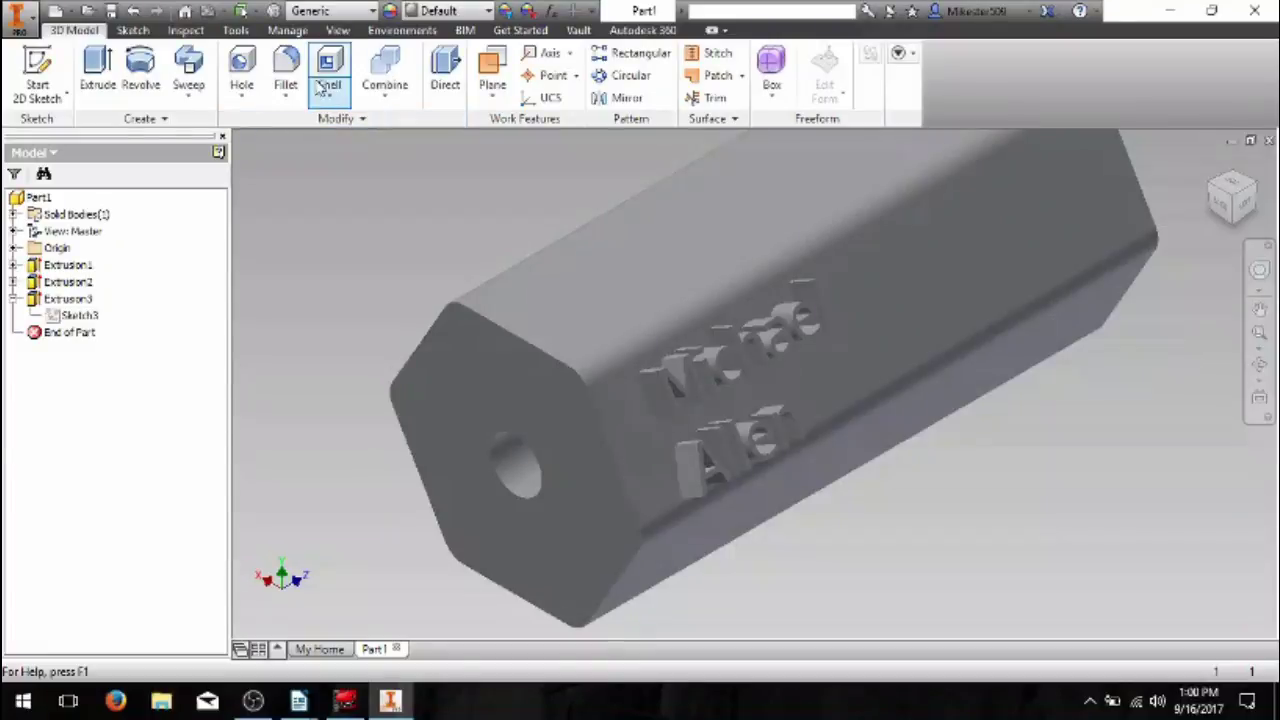
click(286, 68)
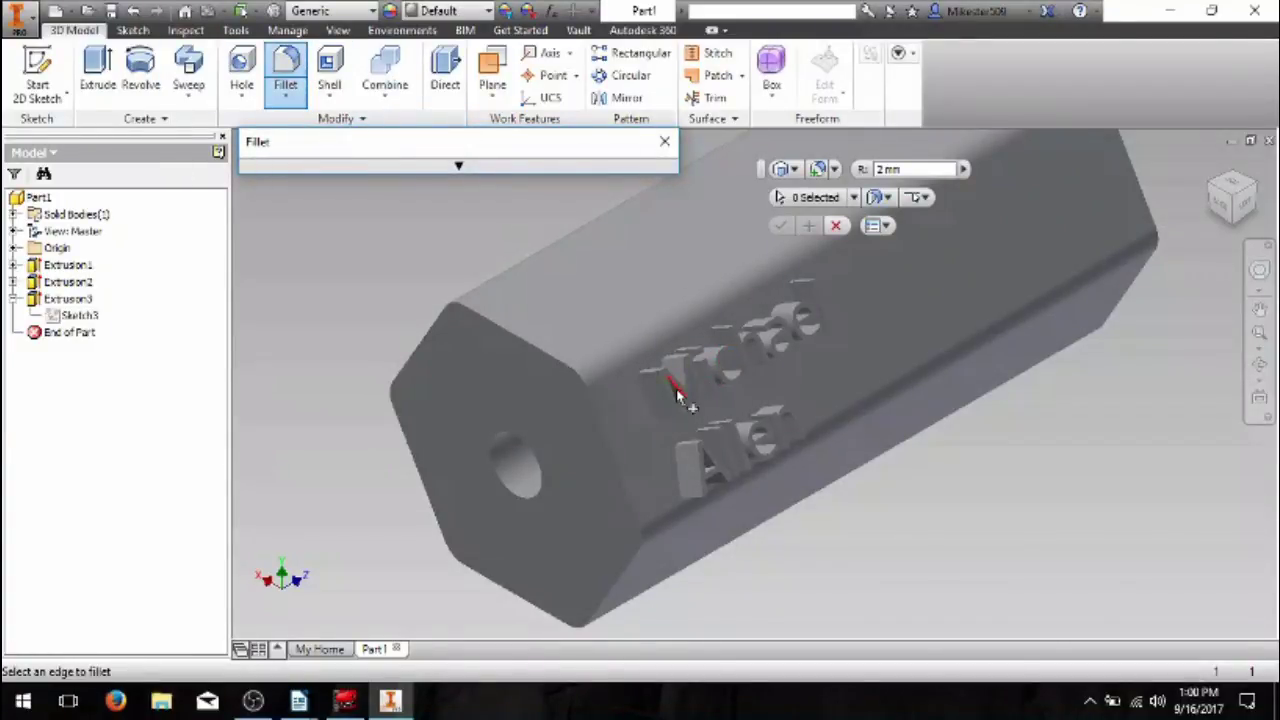
scroll(676, 395, up, 3)
scroll(514, 443, down, 2)
scroll(566, 429, down, 1)
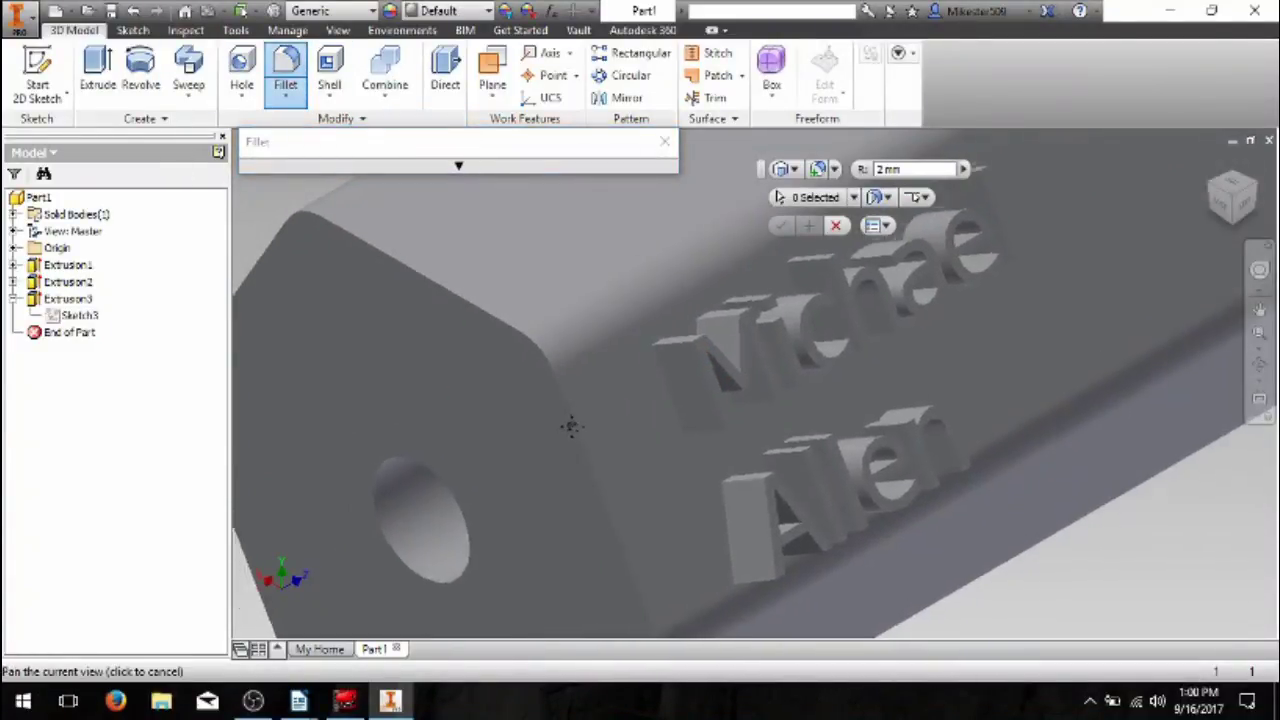
scroll(505, 322, down, 3)
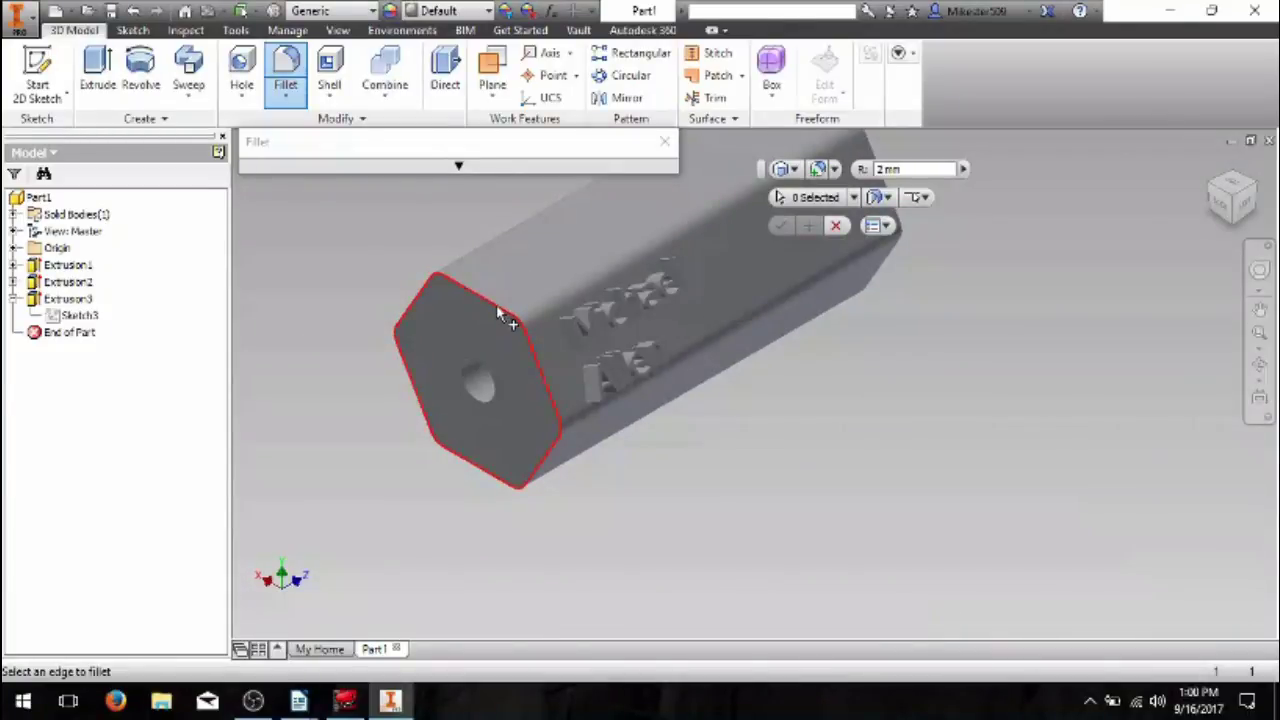
shift+middle_drag(500, 308, 850, 280)
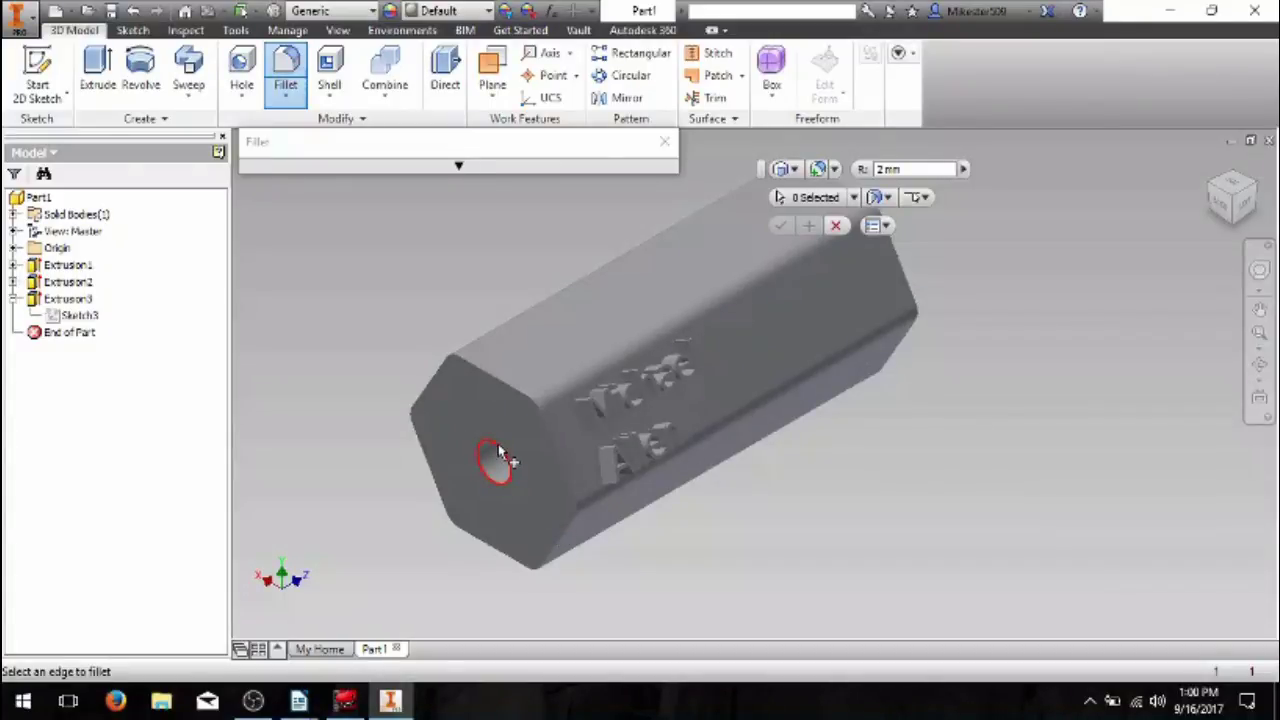
scroll(500, 468, up, 5)
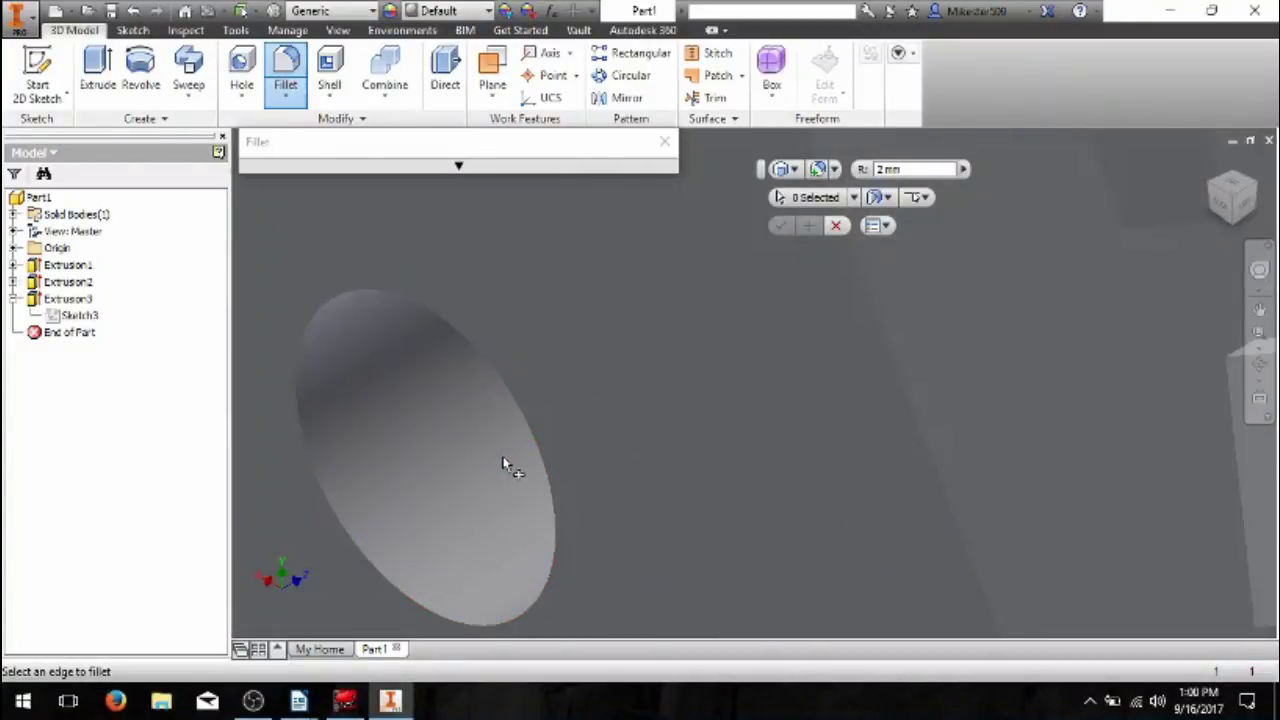
scroll(514, 466, down, 2)
middle_drag(586, 423, 700, 443)
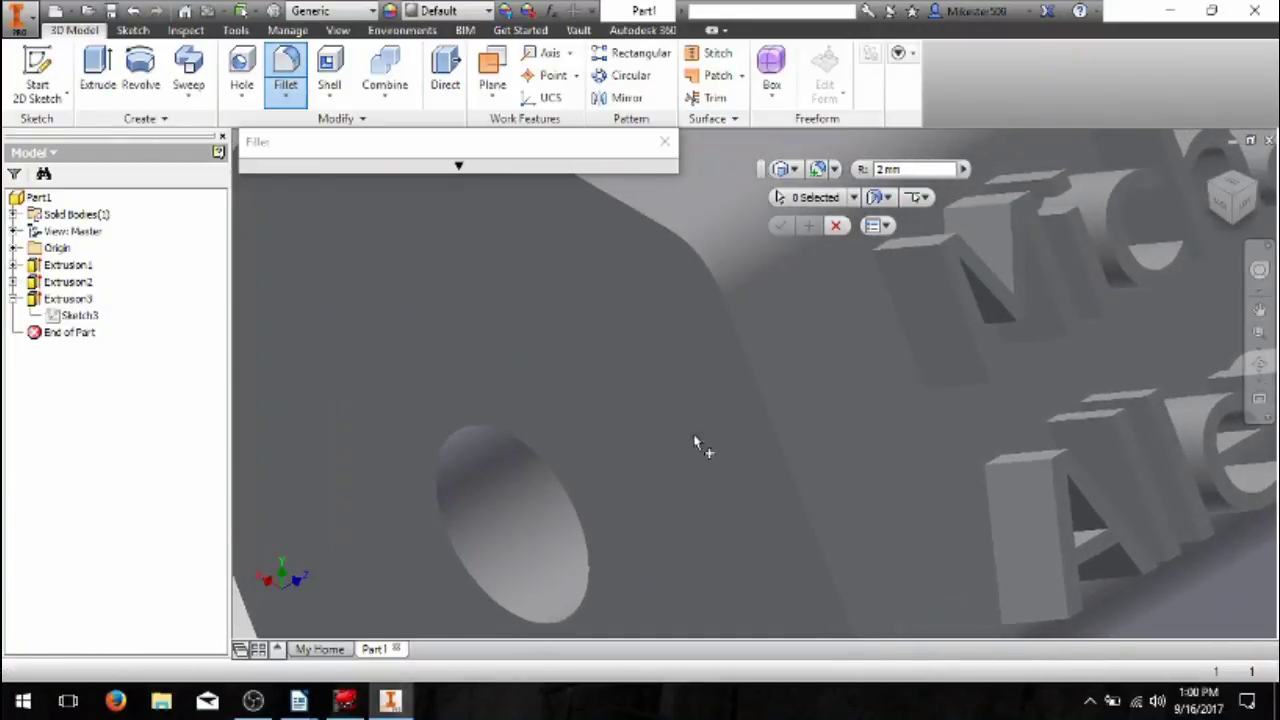
click(743, 343)
scroll(600, 480, down, 3)
middle_drag(591, 491, 748, 400)
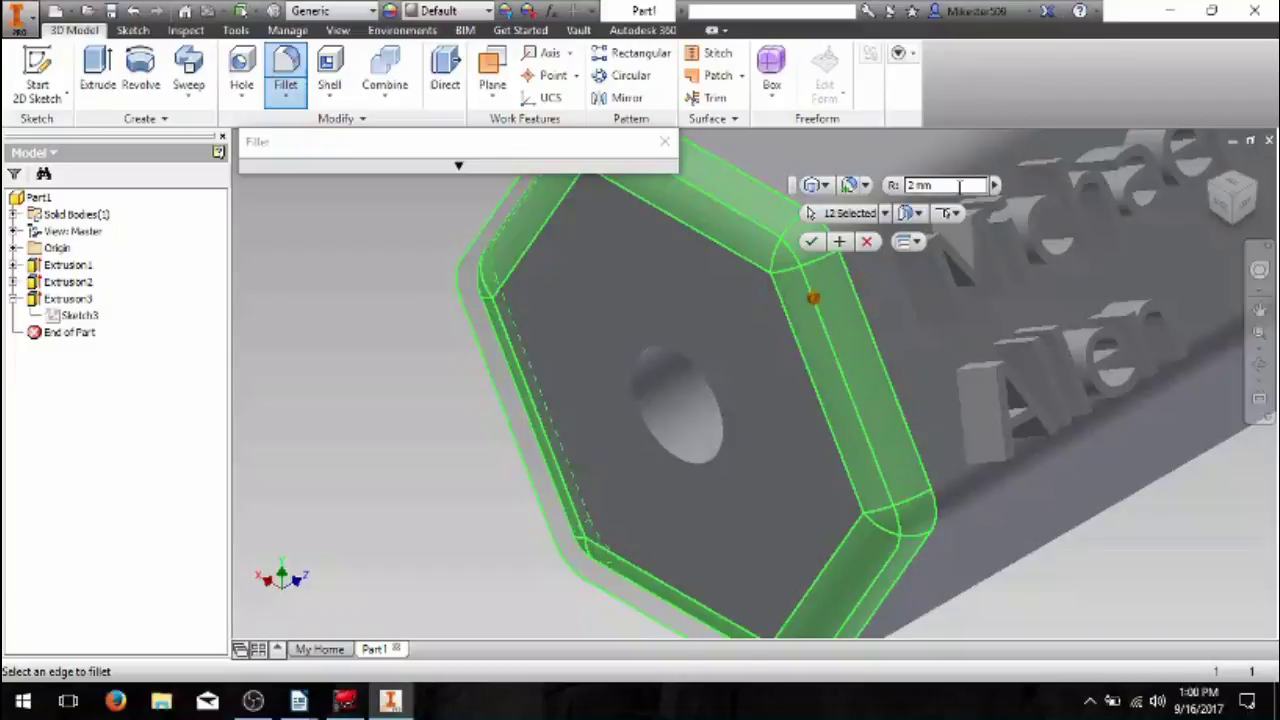
middle_drag(629, 363, 513, 402)
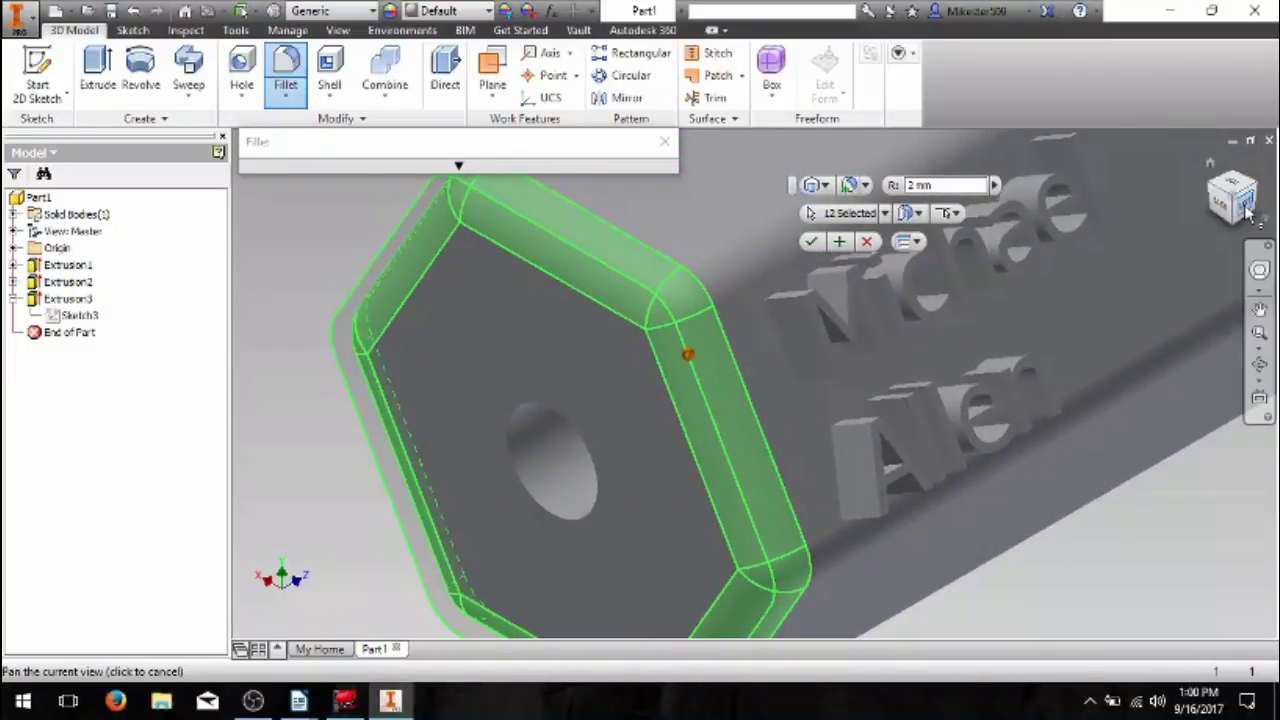
shift+middle_drag(688, 362, 960, 205)
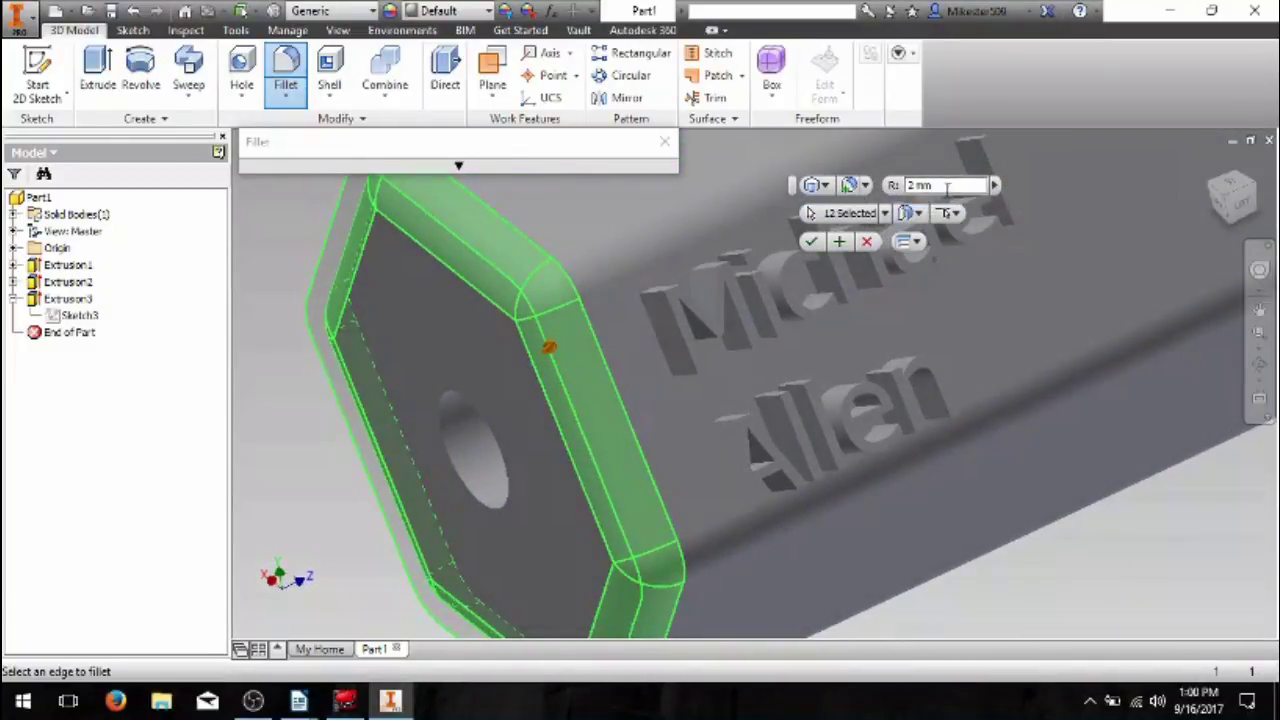
Set the fillet radius to 2.5 mm to create Fillet1 on the twelve edges
double_click(945, 185)
text(5)
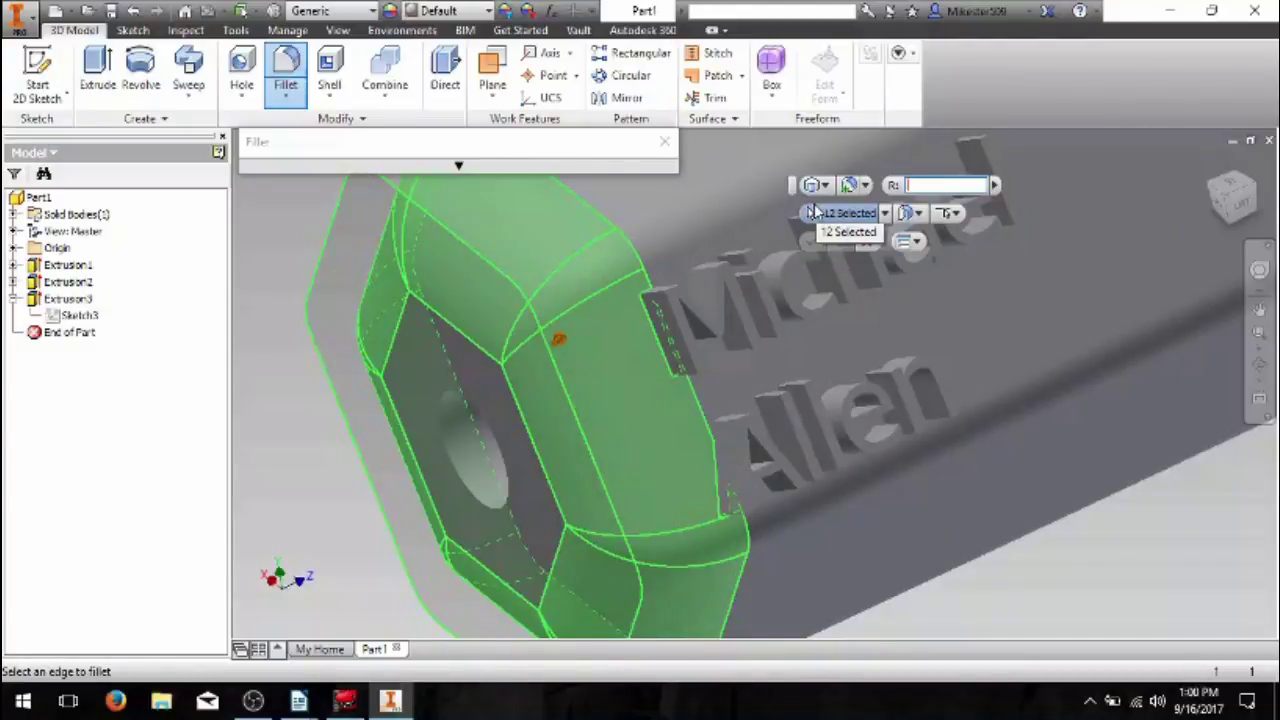
text(1)
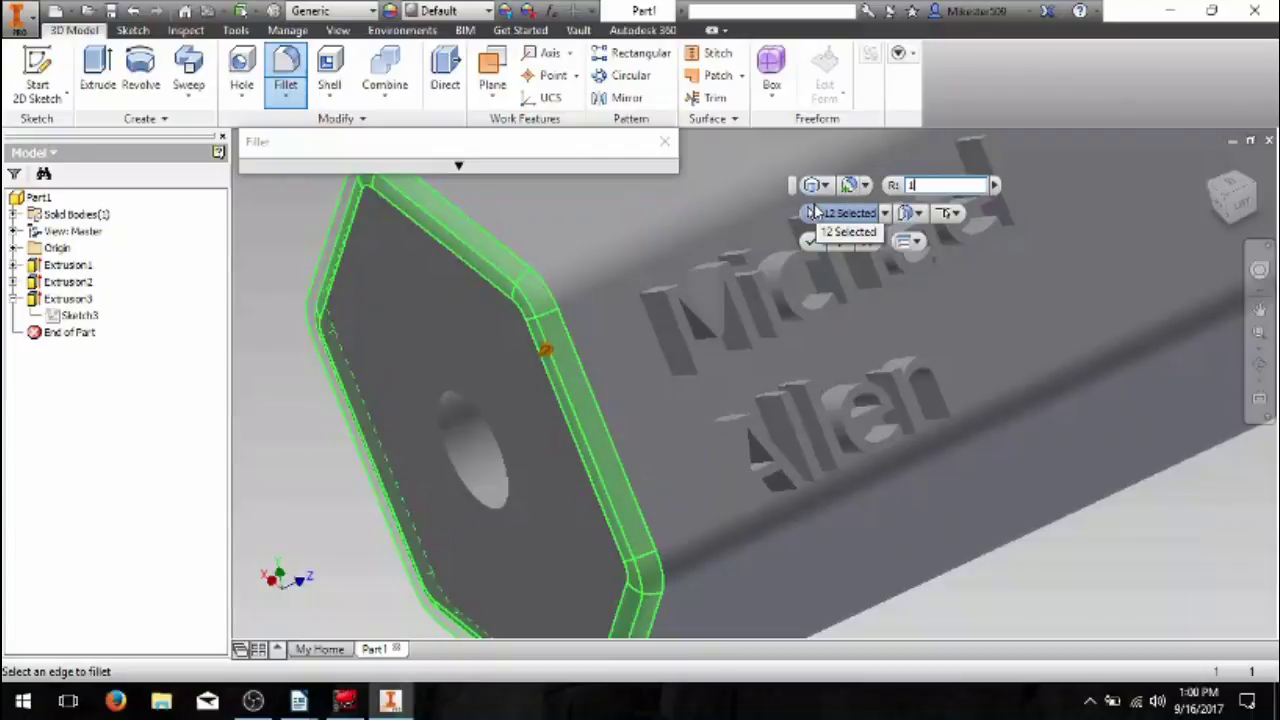
key(BackSpace)
text(2.5)
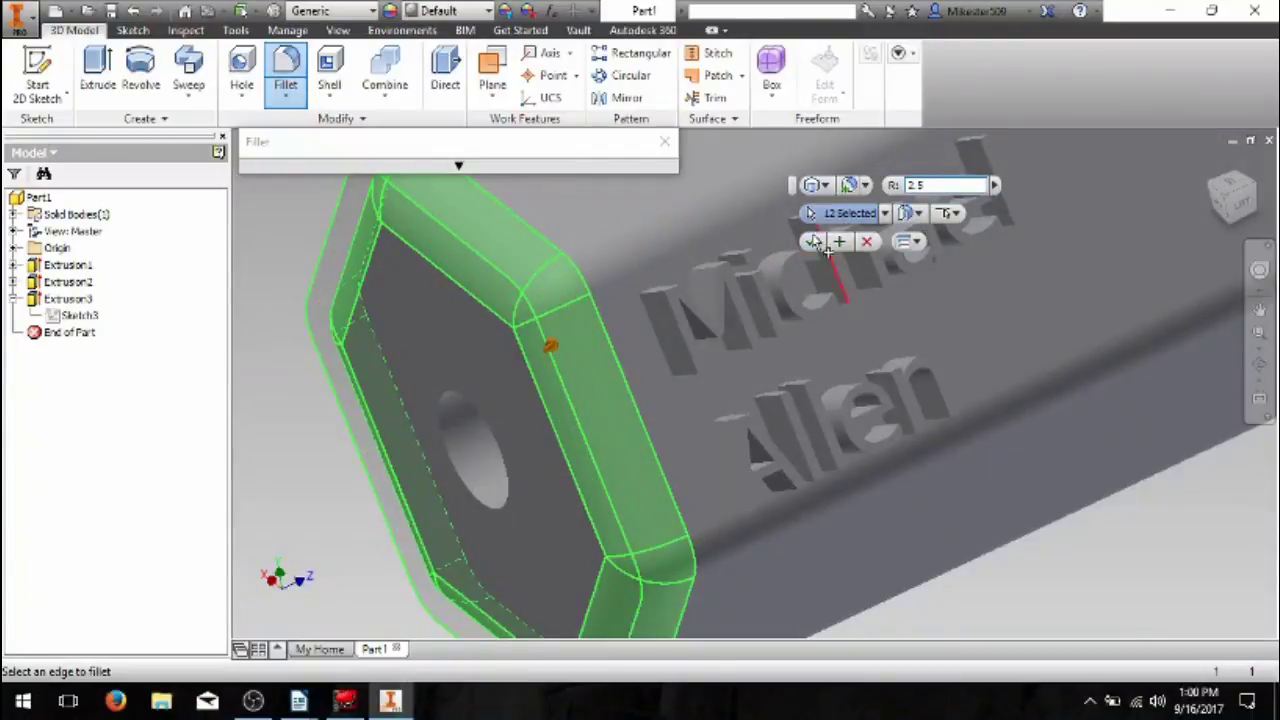
key(Return)
shift+middle_drag(700, 430, 1235, 220)
click(1228, 206)
drag(1232, 215, 1236, 197)
click(1216, 172)
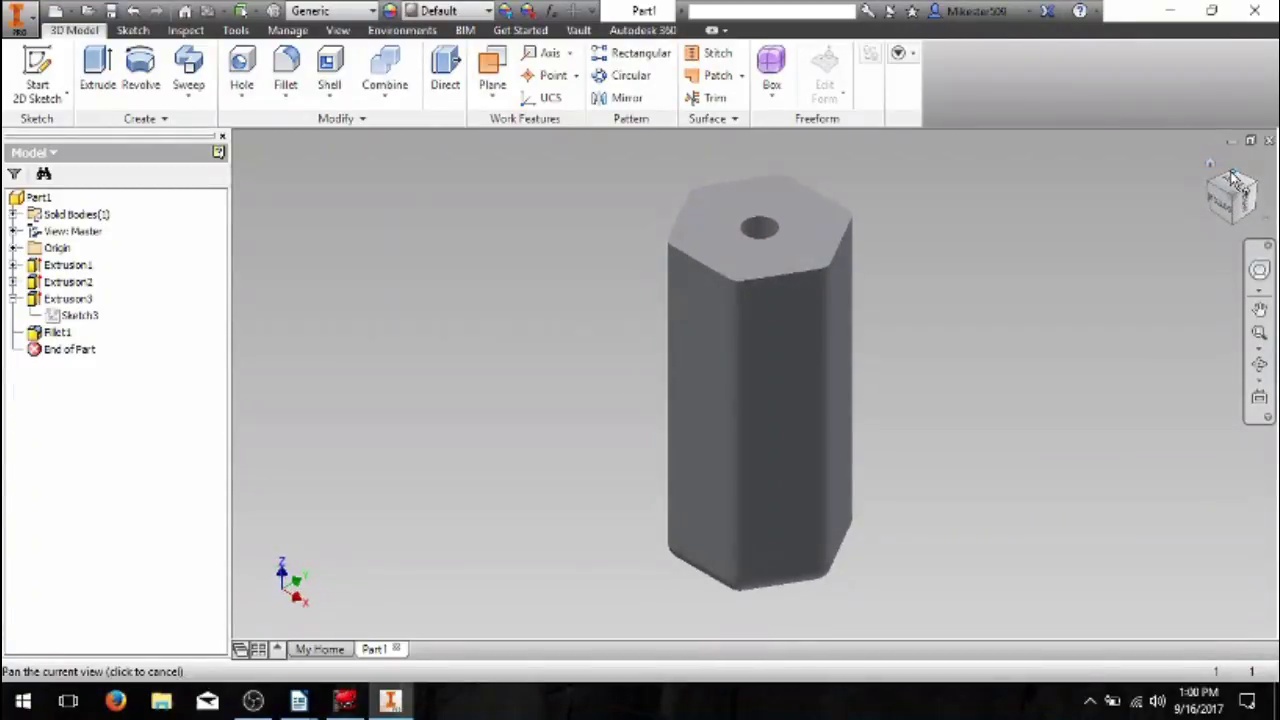
Chamfer the end-face edge loop with a 1.5 mm distance
click(1216, 172)
click(1216, 172)
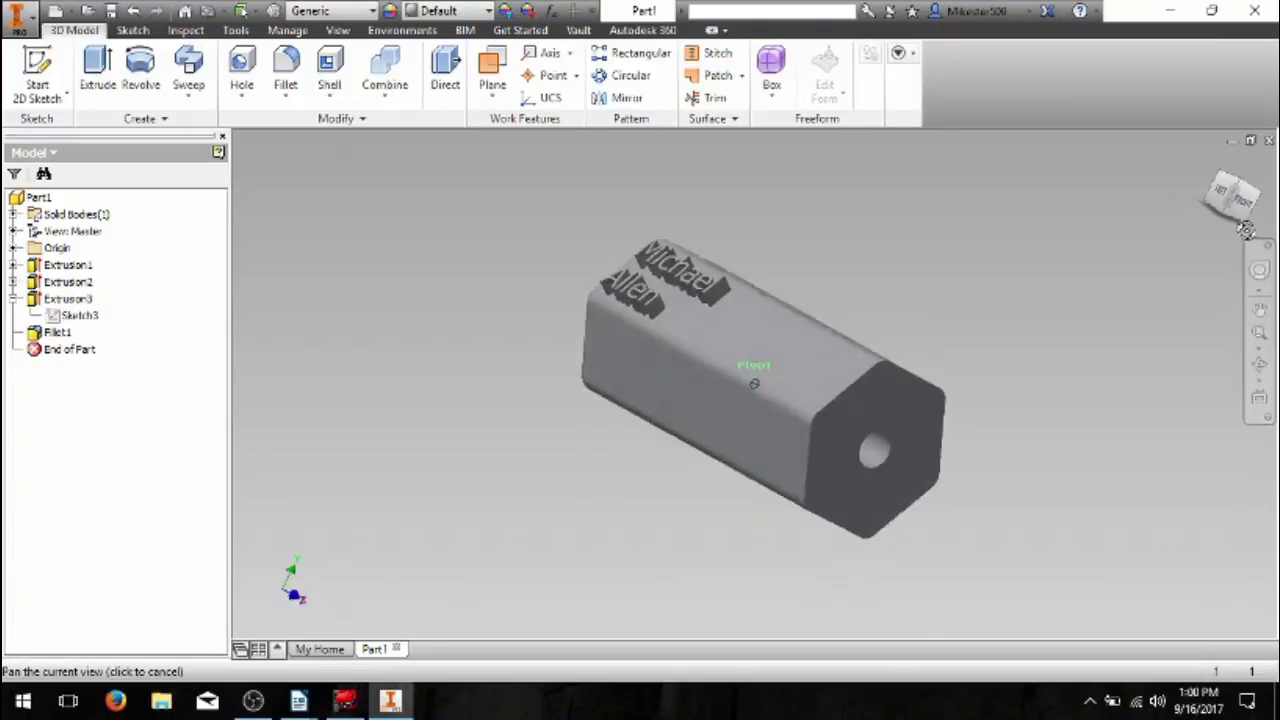
click(296, 93)
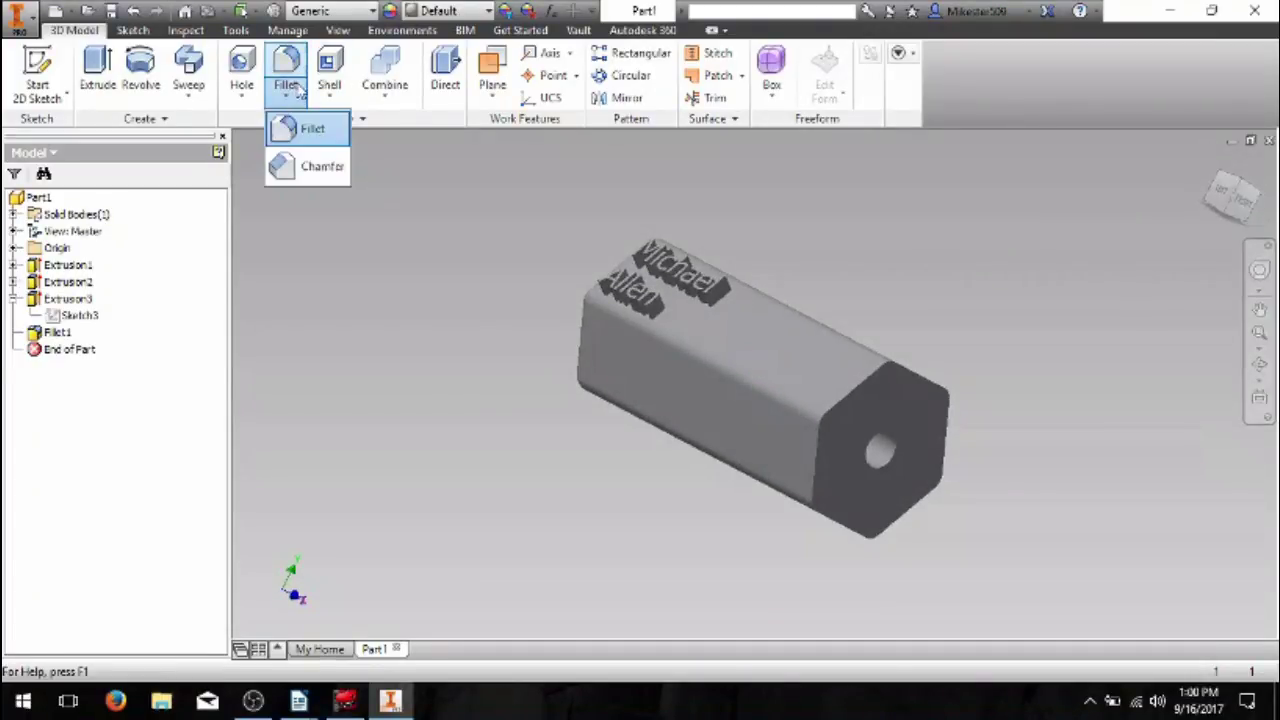
click(310, 168)
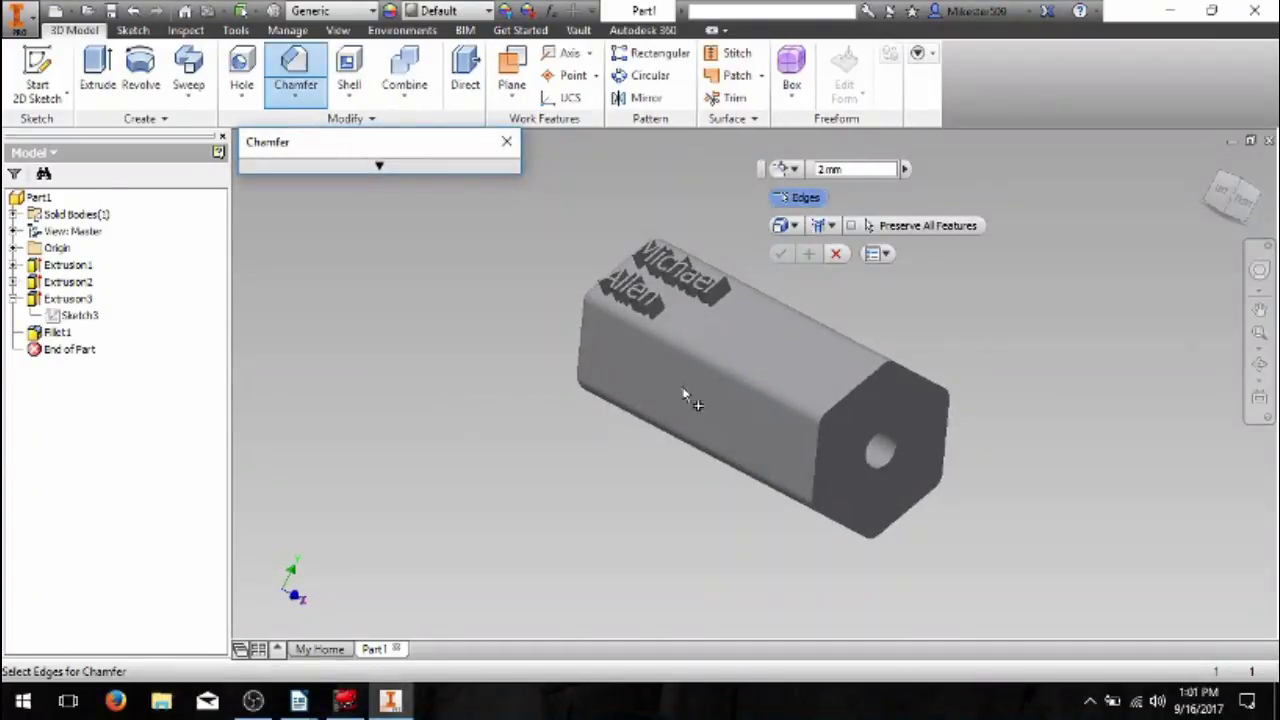
click(852, 403)
click(852, 403)
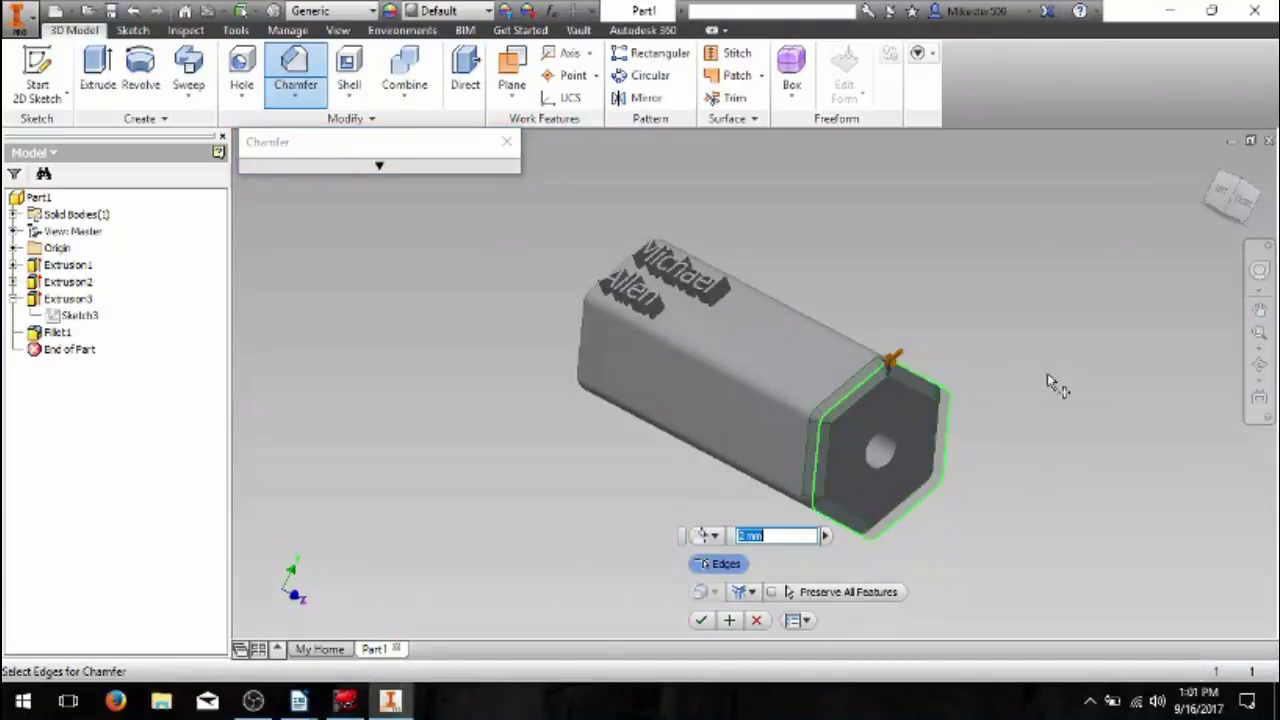
scroll(850, 370, up, 5)
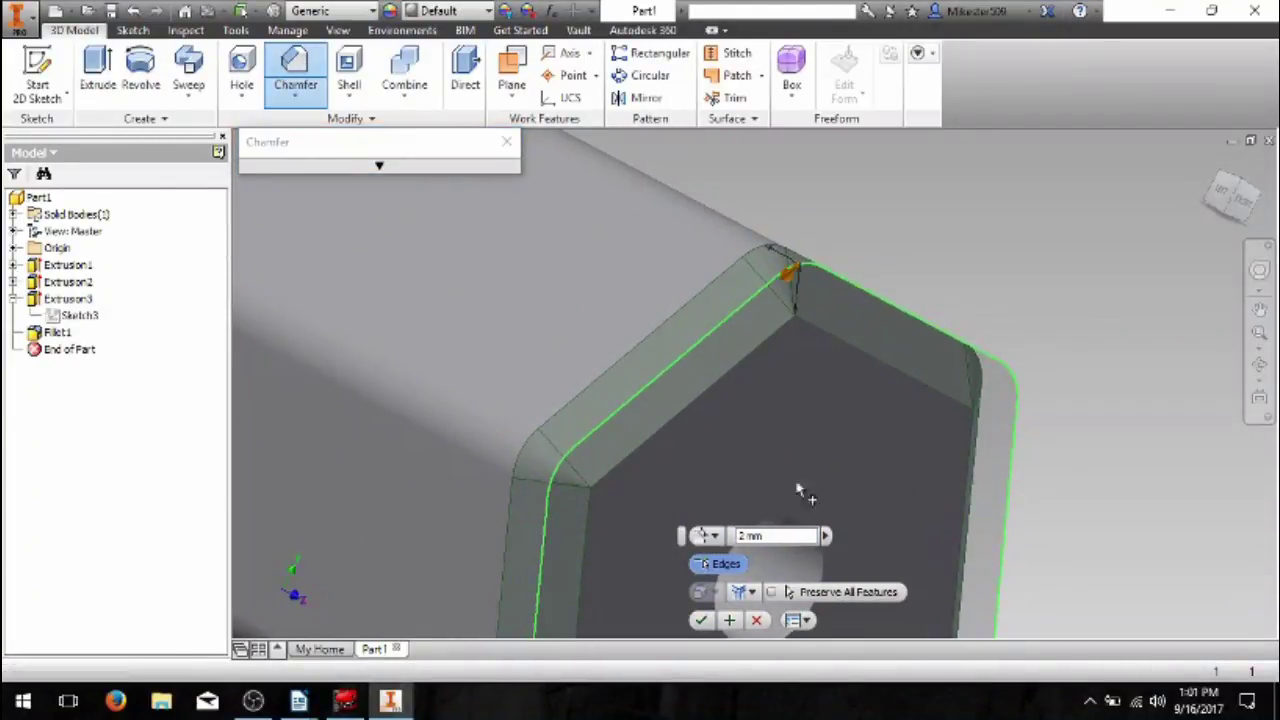
text(1.5)
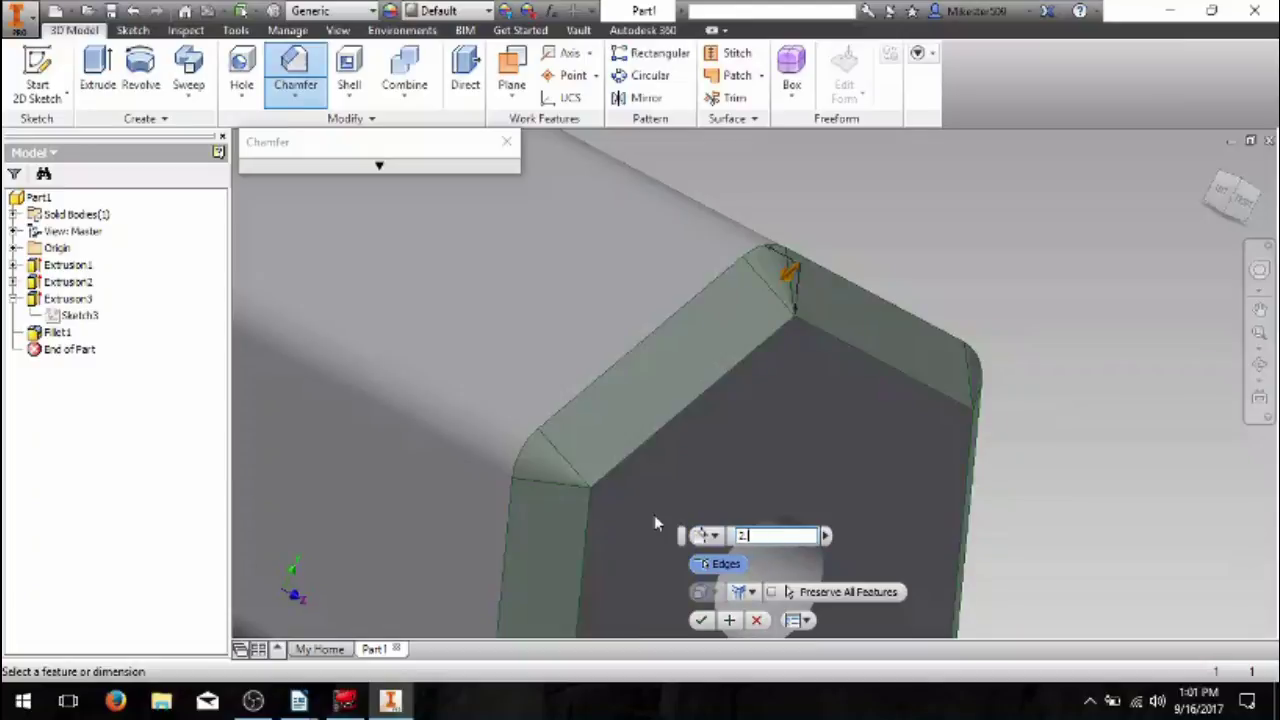
key(Return)
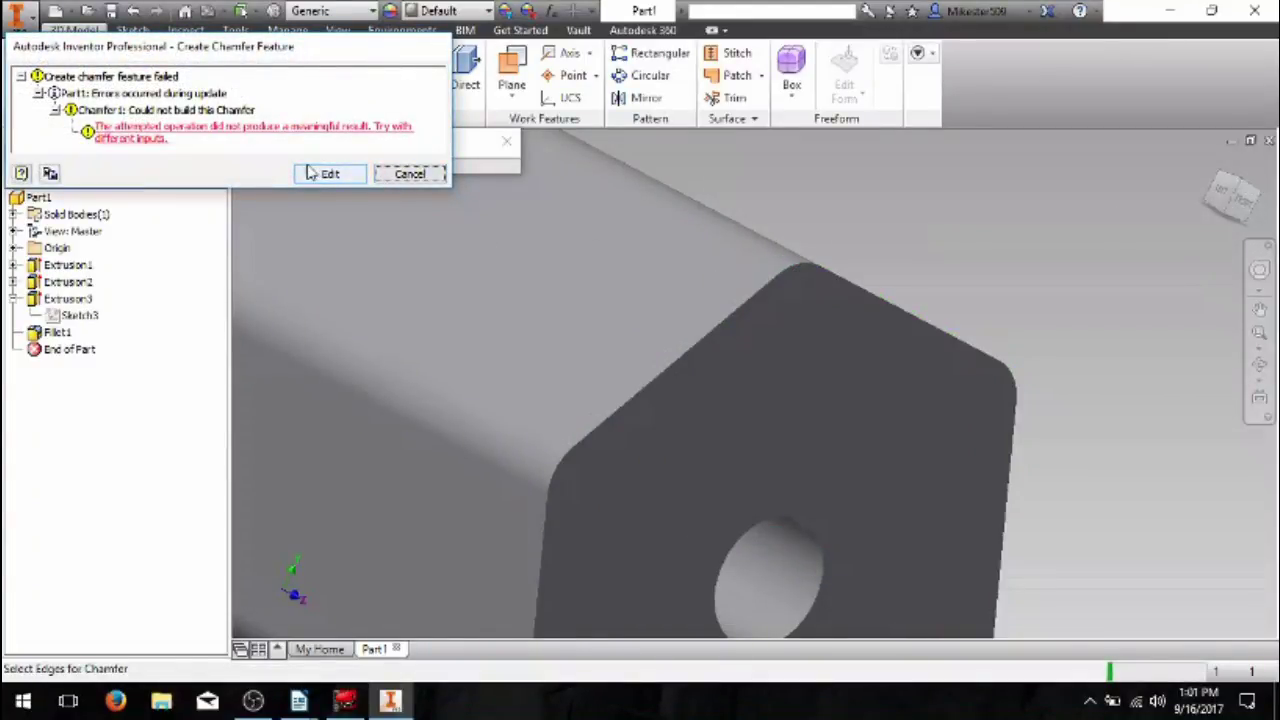
Edit the failed chamfer to a 2.5 mm distance, creating Chamfer1
click(318, 176)
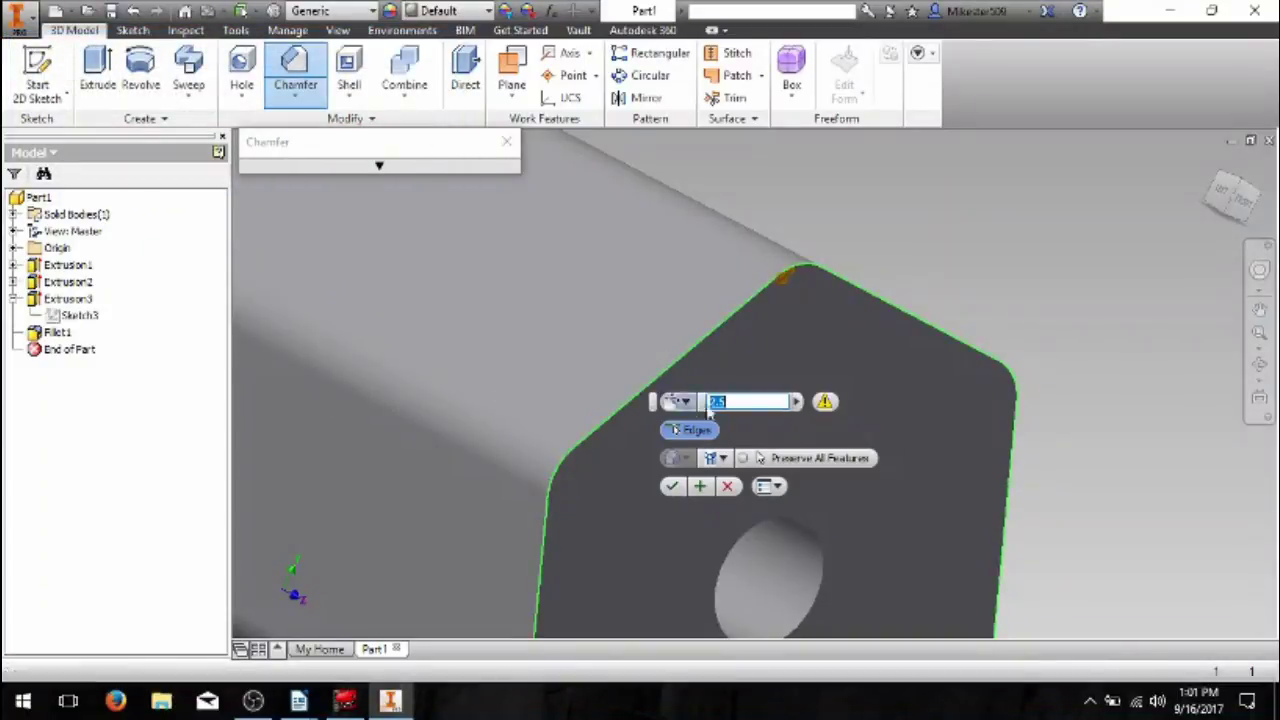
text(2.5)
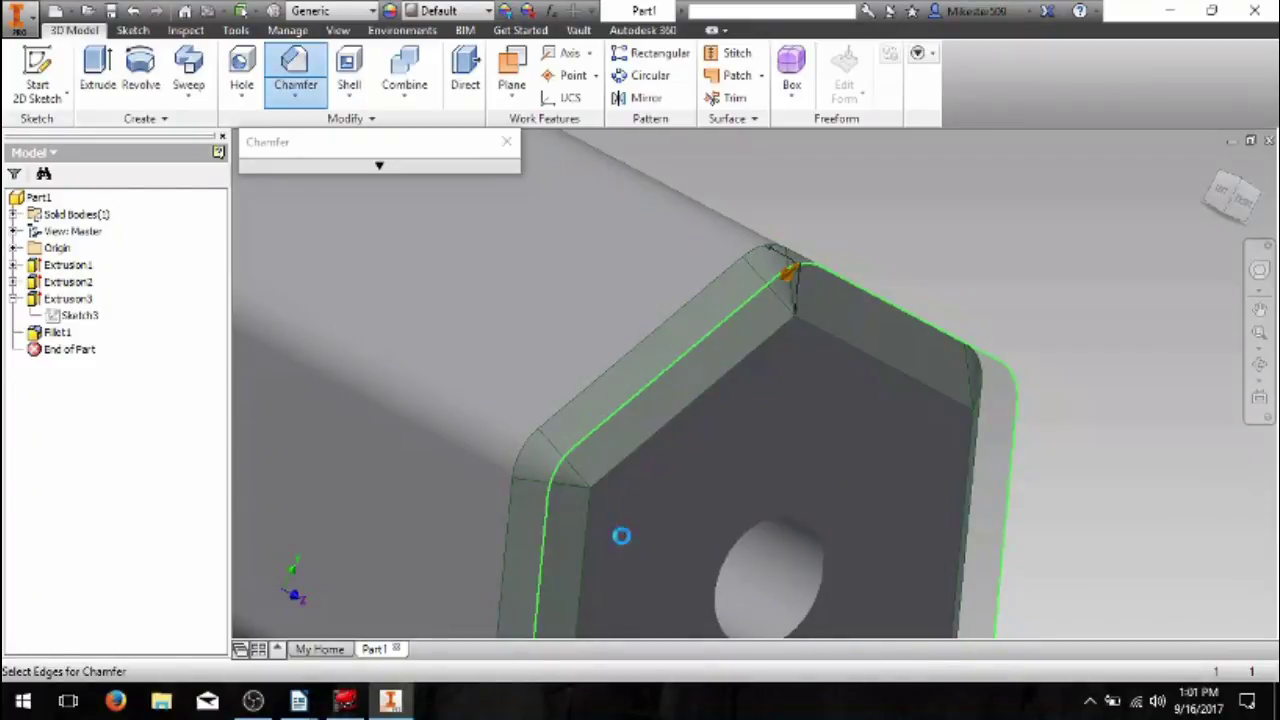
key(Return)
mouse_move(1226, 200)
mouse_down()
mouse_move(1263, 204)
mouse_move(1206, 188)
mouse_up()
click(1228, 198)
scroll(997, 386, up, 10)
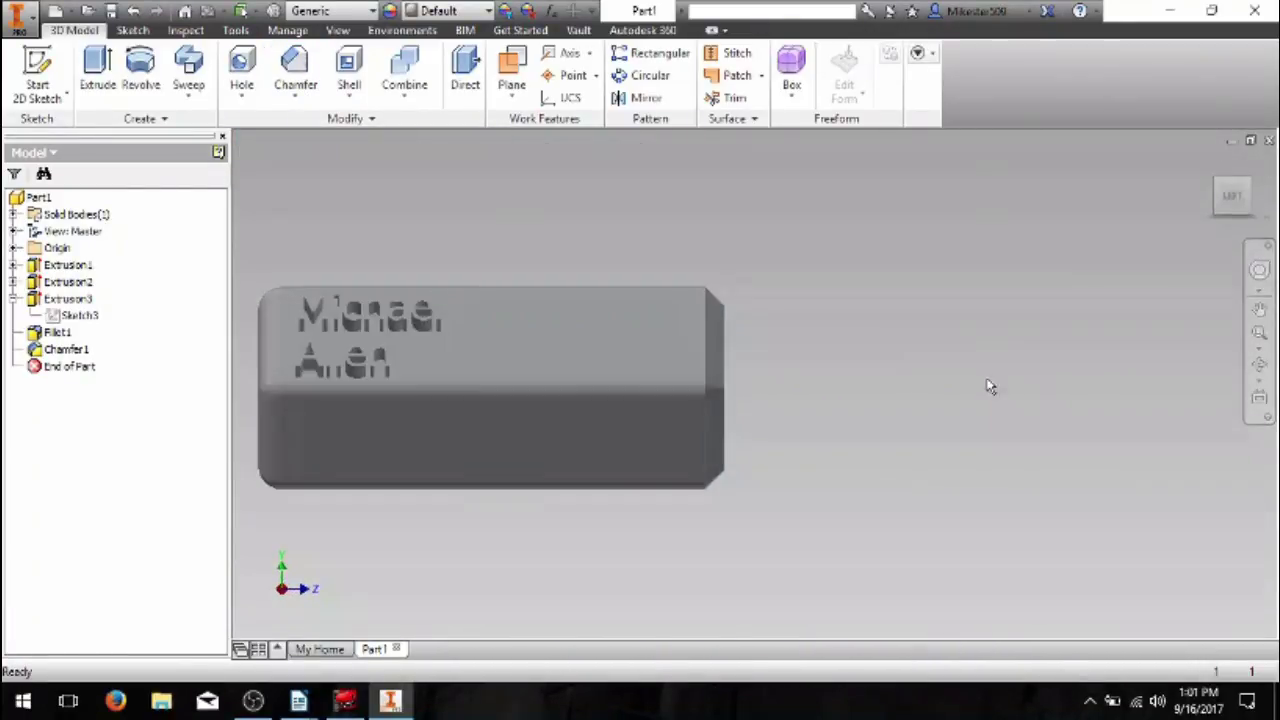
drag(874, 413, 1080, 477)
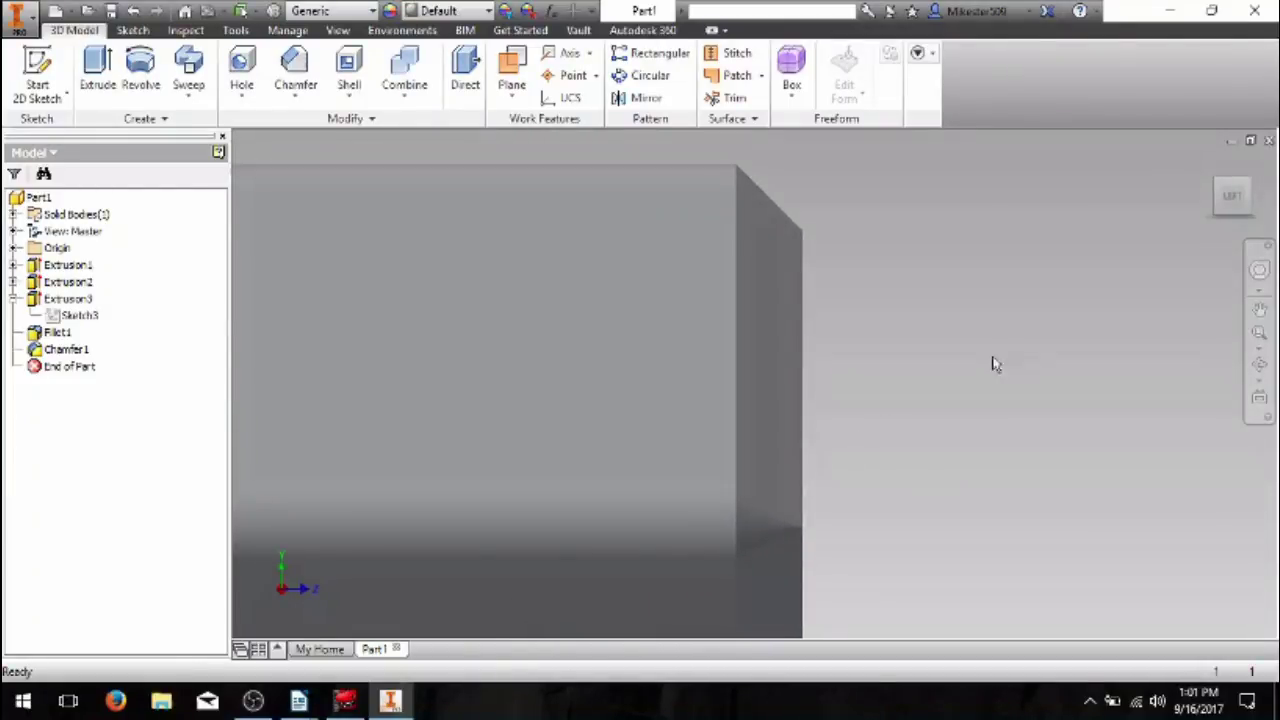
drag(1232, 188, 1234, 206)
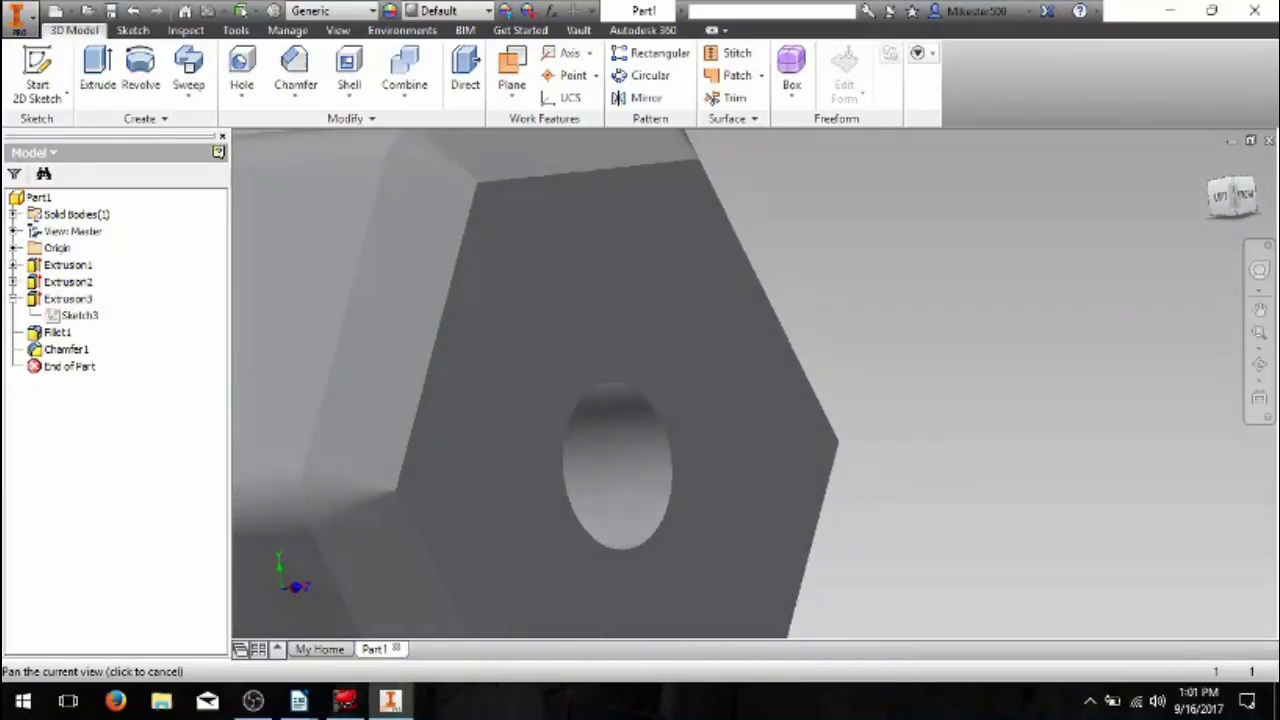
scroll(863, 350, up, 5)
scroll(863, 350, down, 5)
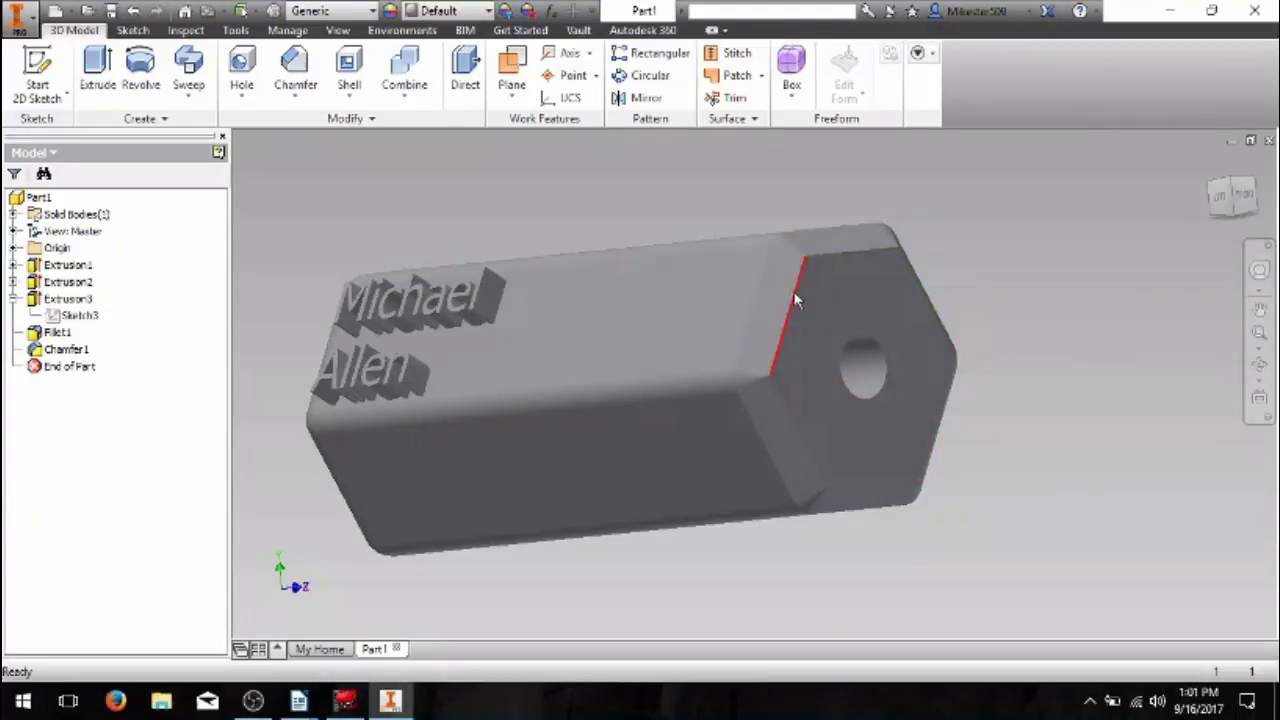
mouse_move(789, 461)
middle_down()
mouse_move(906, 457)
mouse_move(820, 430)
middle_up()
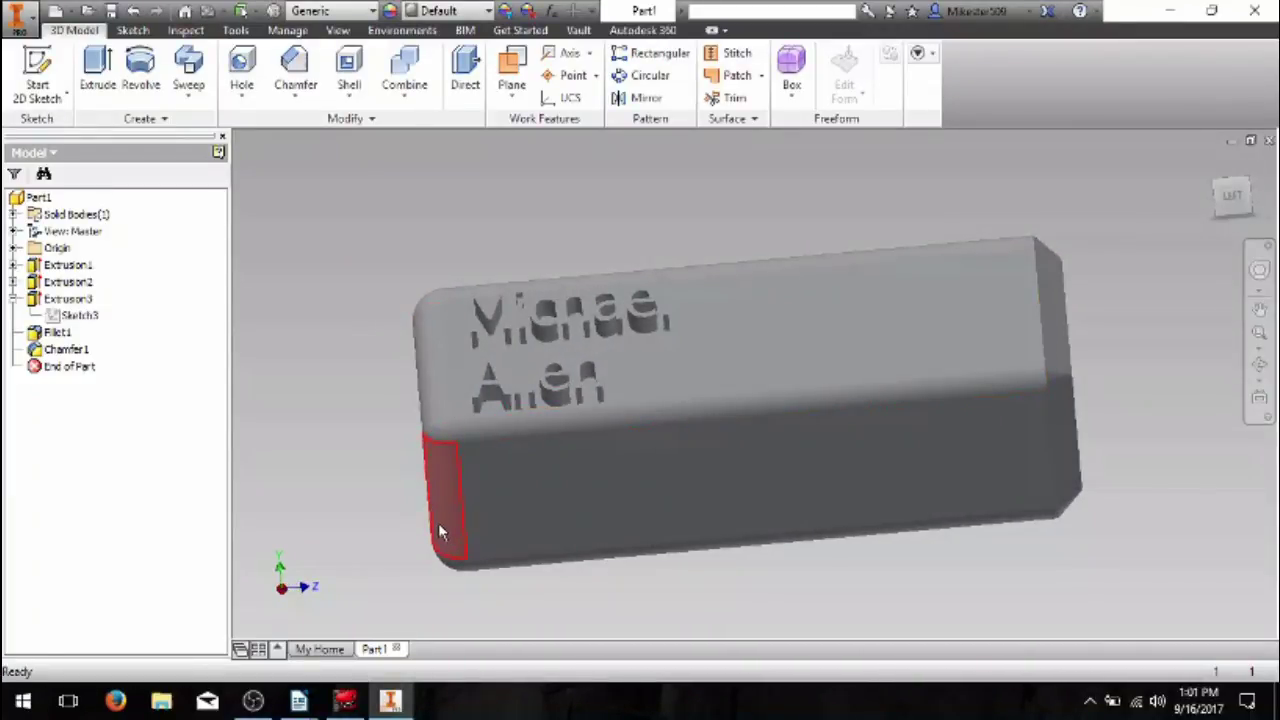
scroll(766, 354, down, 5)
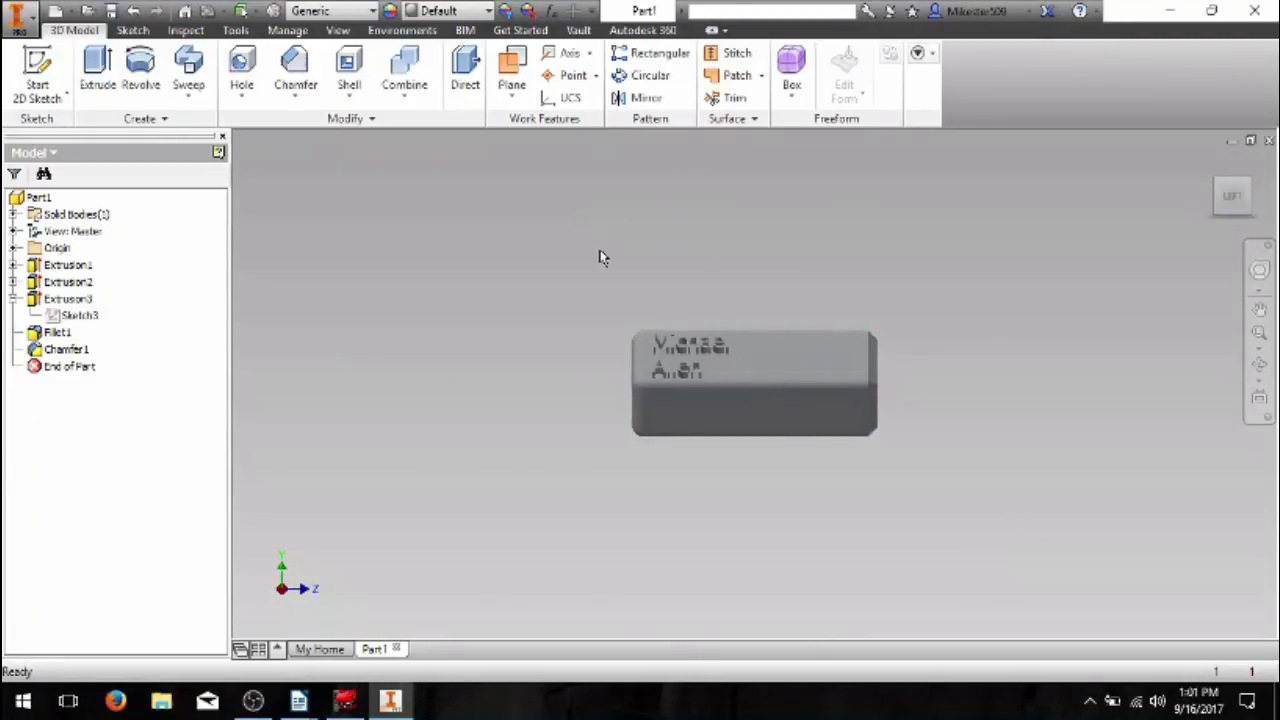
click(843, 404)
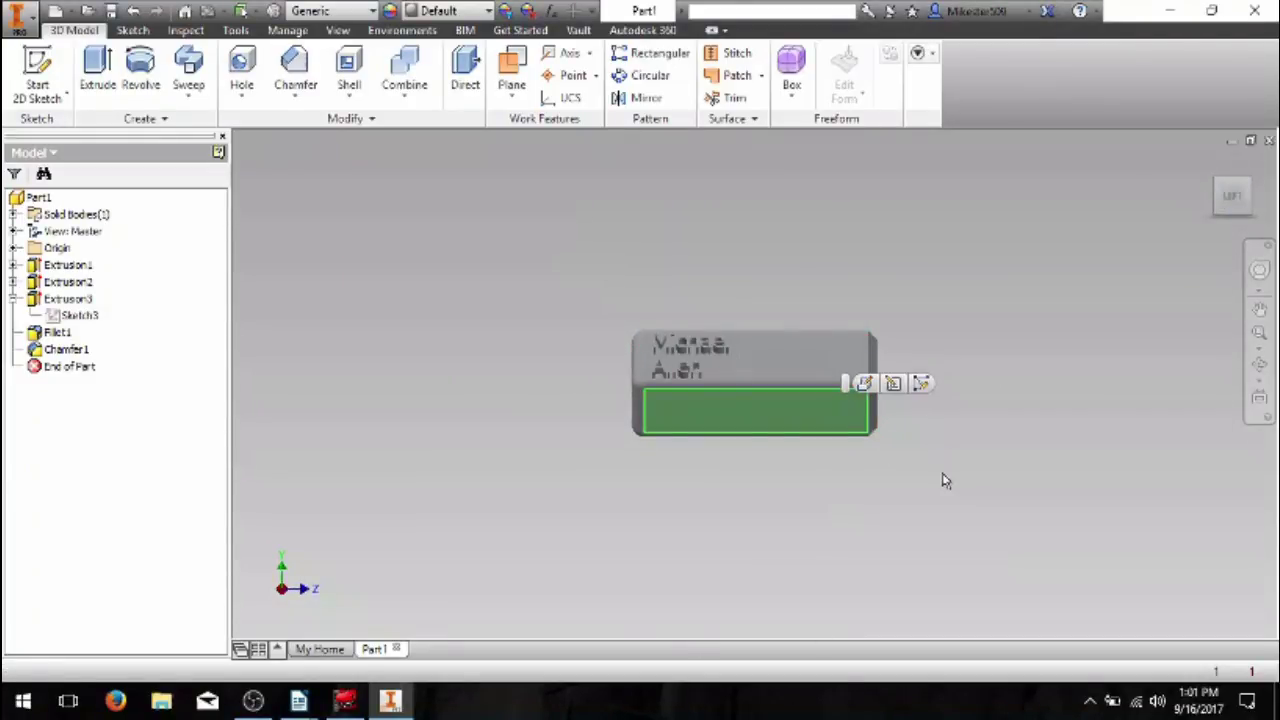
right_click(831, 399)
click(894, 434)
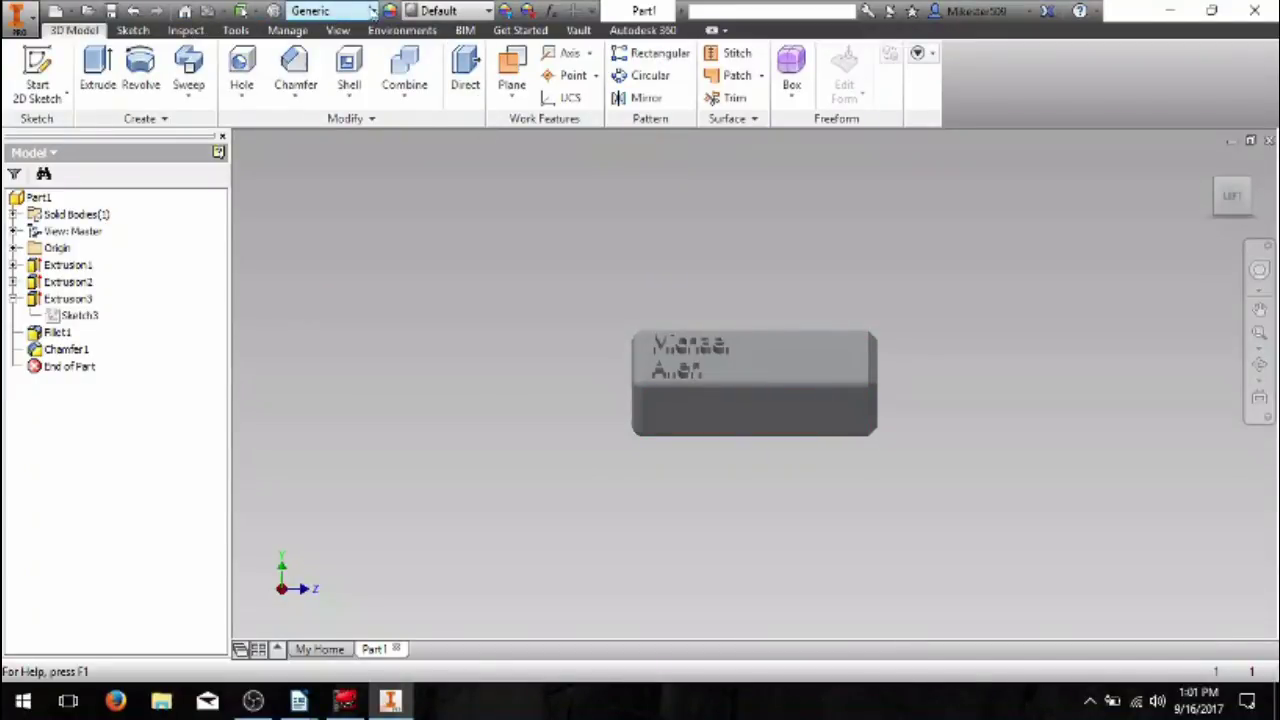
click(650, 352)
Assign Glass as the part's material
click(656, 318)
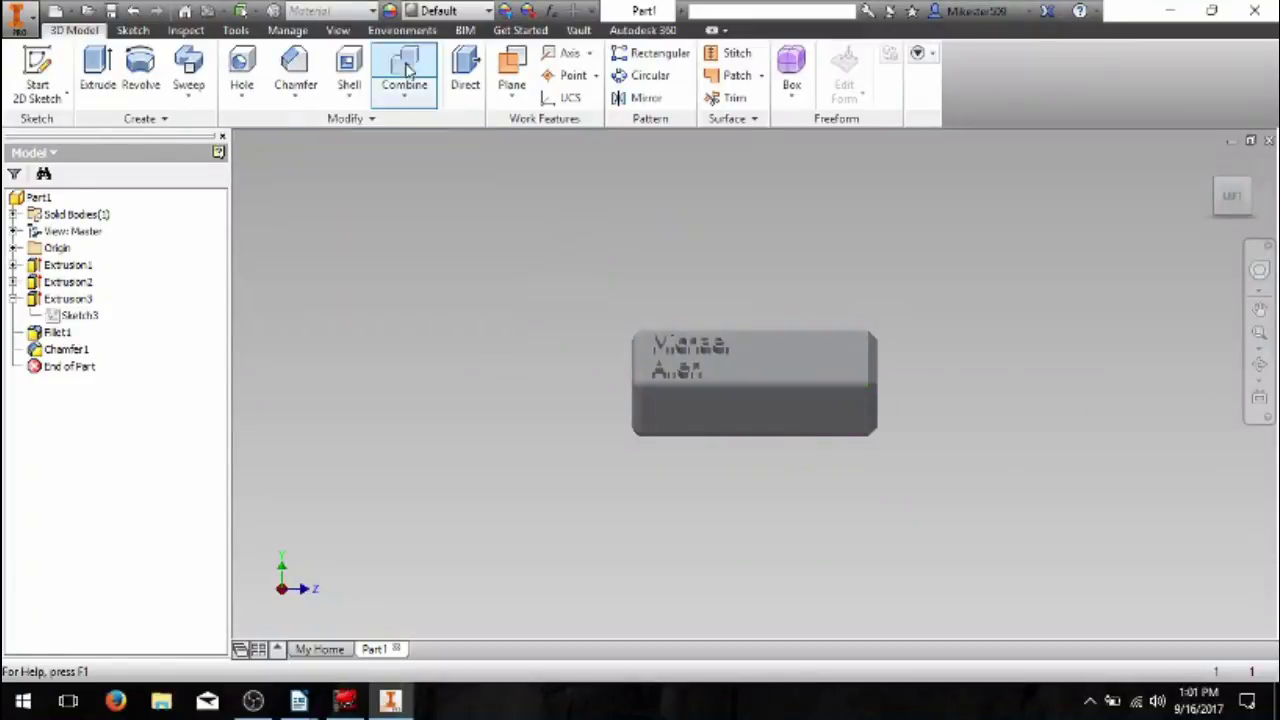
click(368, 10)
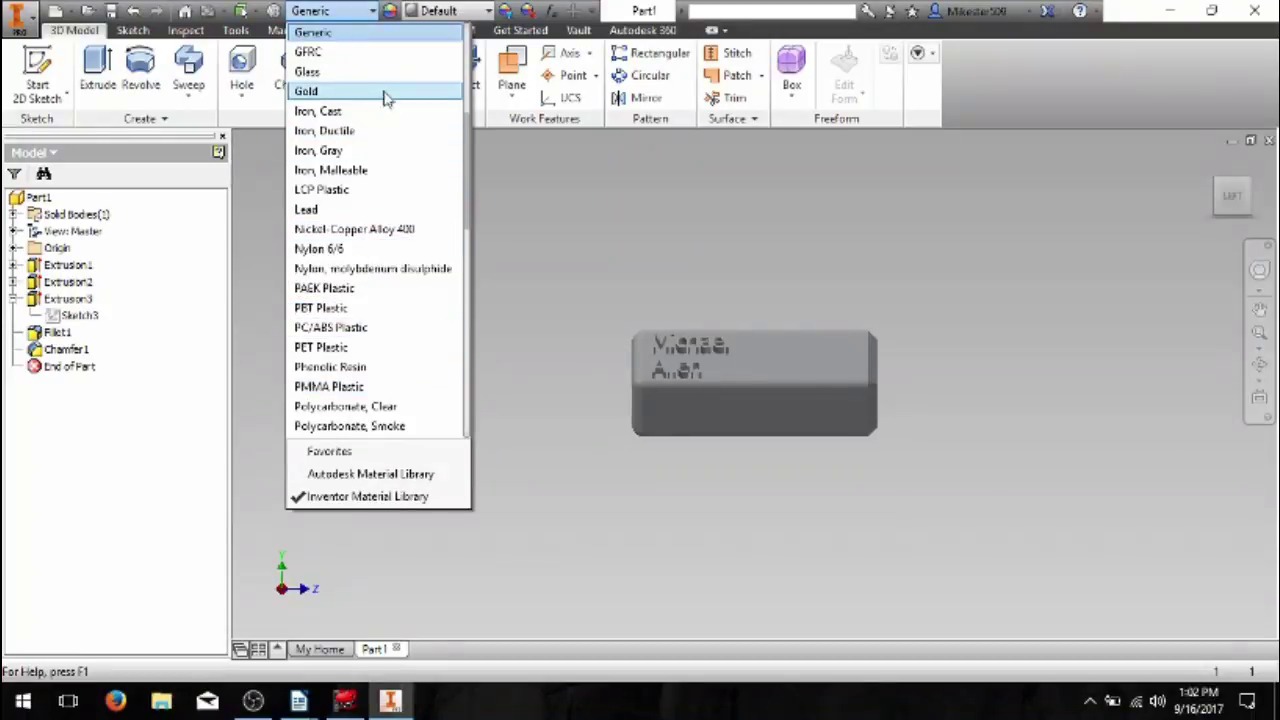
click(378, 72)
scroll(681, 397, up, 5)
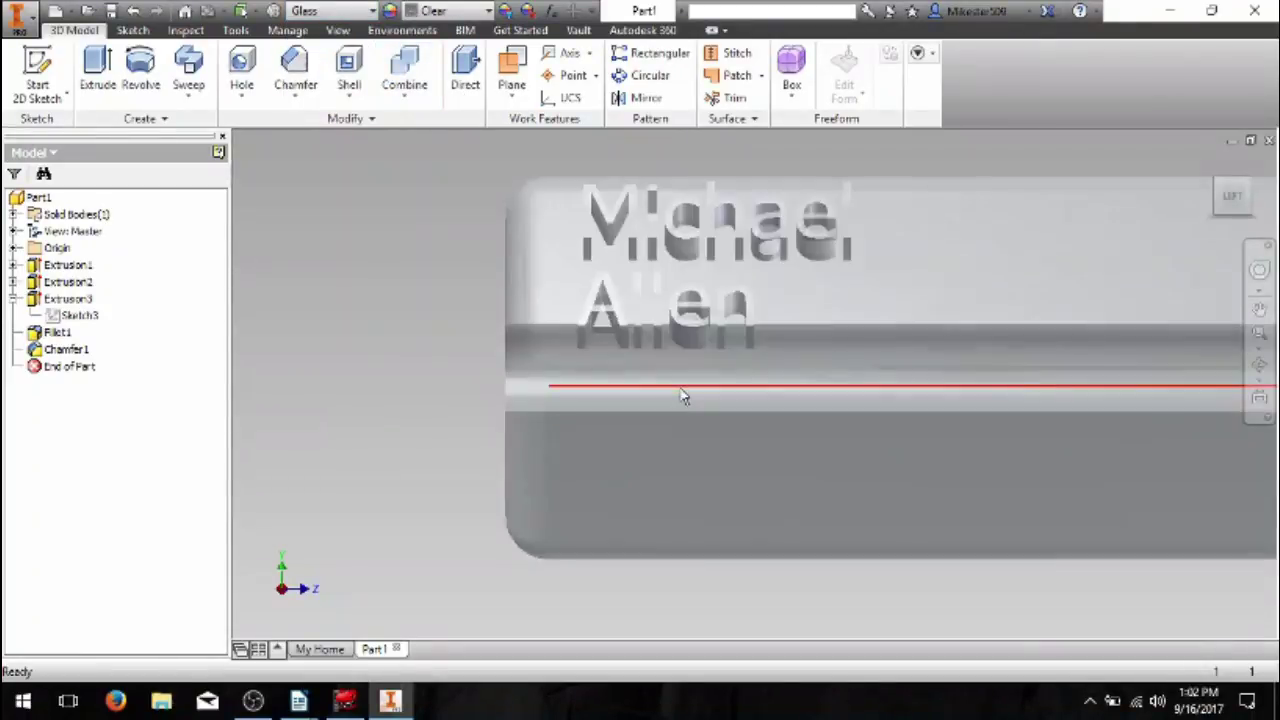
drag(1236, 196, 671, 414)
scroll(673, 417, up, 3)
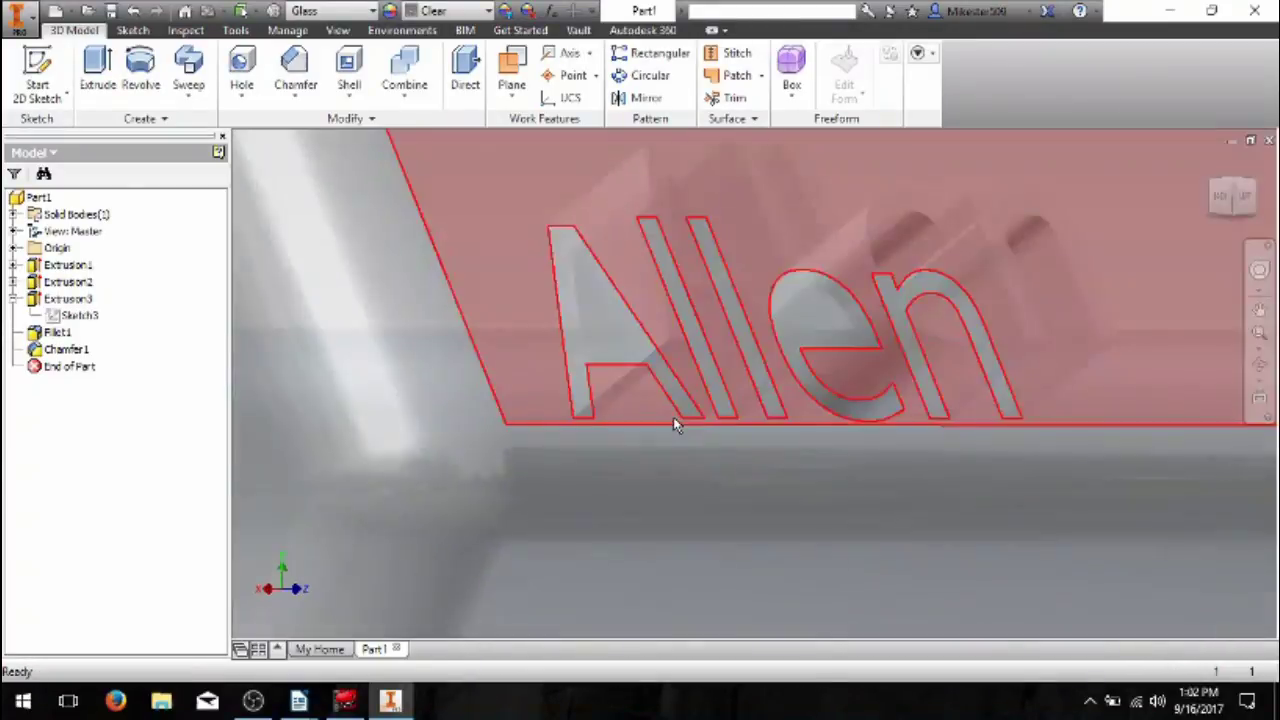
scroll(673, 417, down, 5)
scroll(751, 294, down, 2)
scroll(703, 309, up, 3)
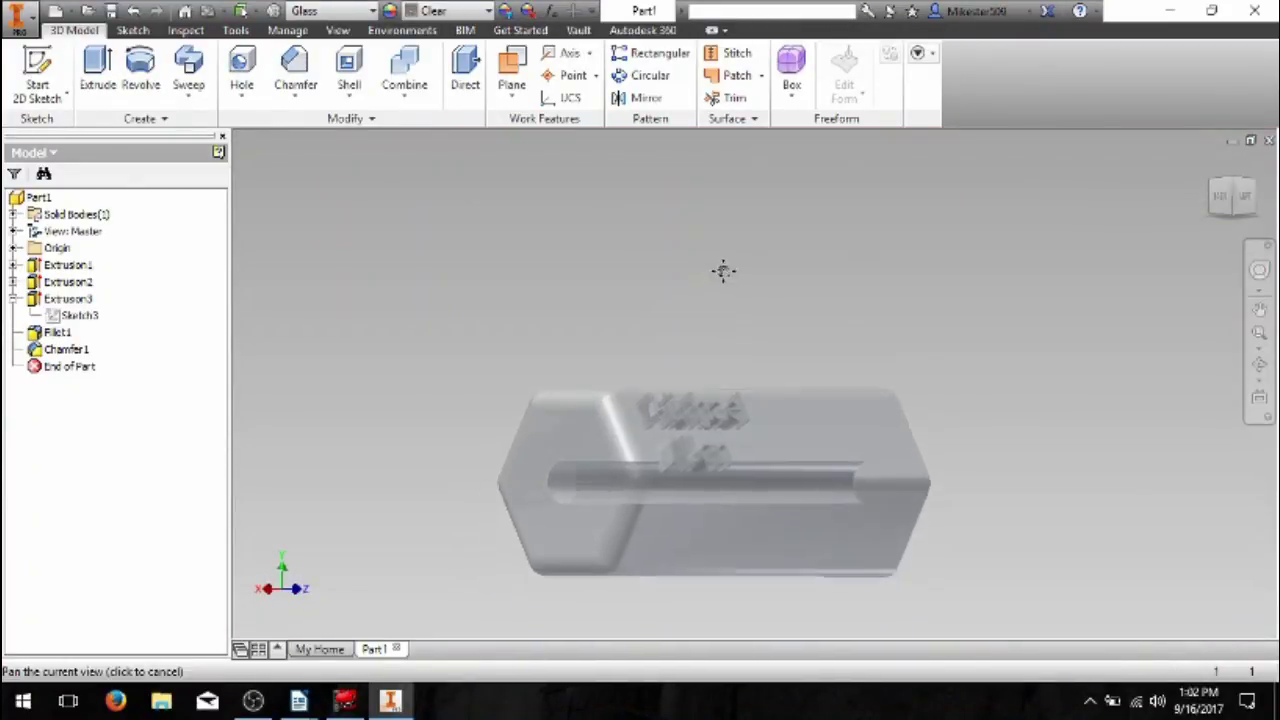
scroll(720, 271, down, 2)
Change the part's appearance to Dark Green after trying Clear - Blue
click(472, 11)
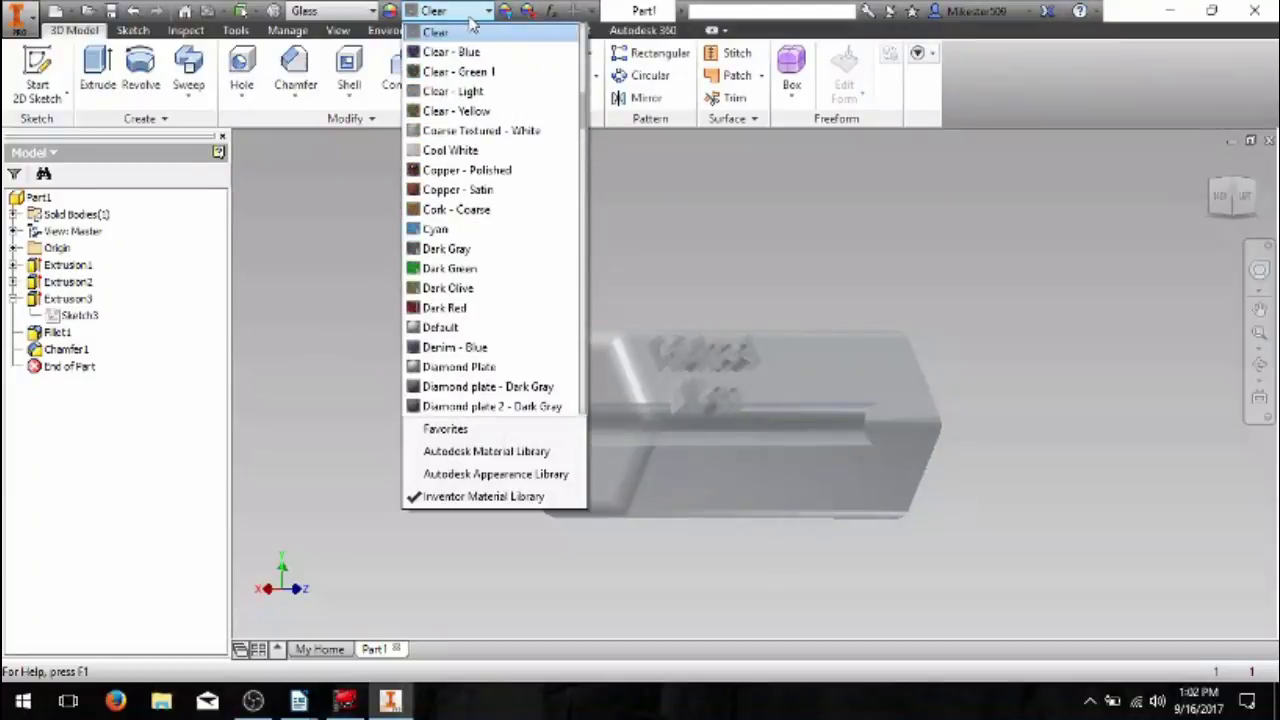
click(465, 51)
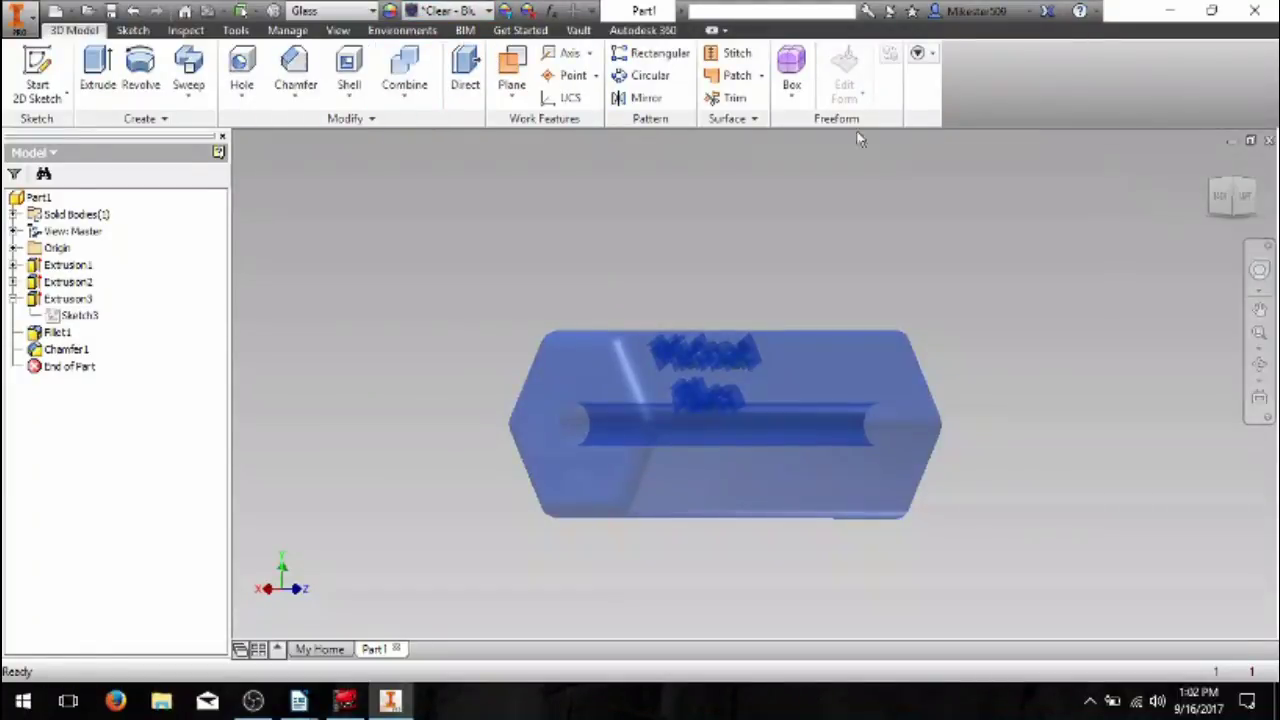
click(467, 11)
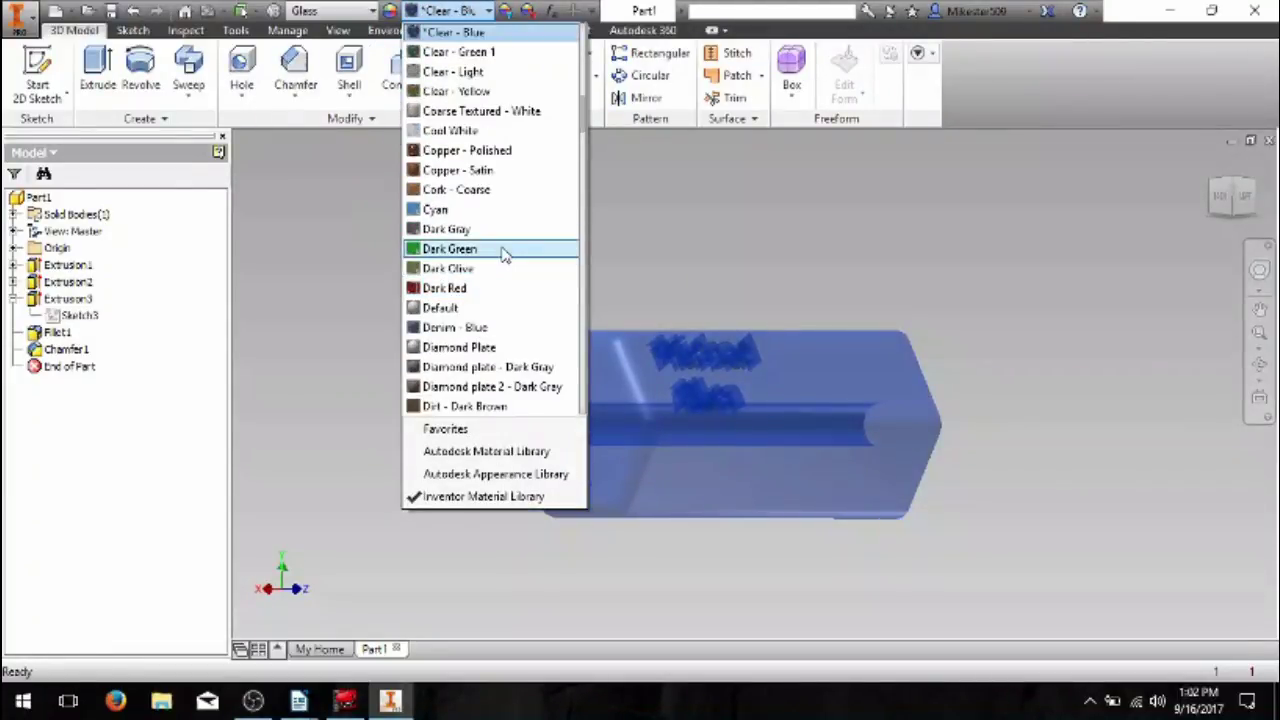
click(503, 251)
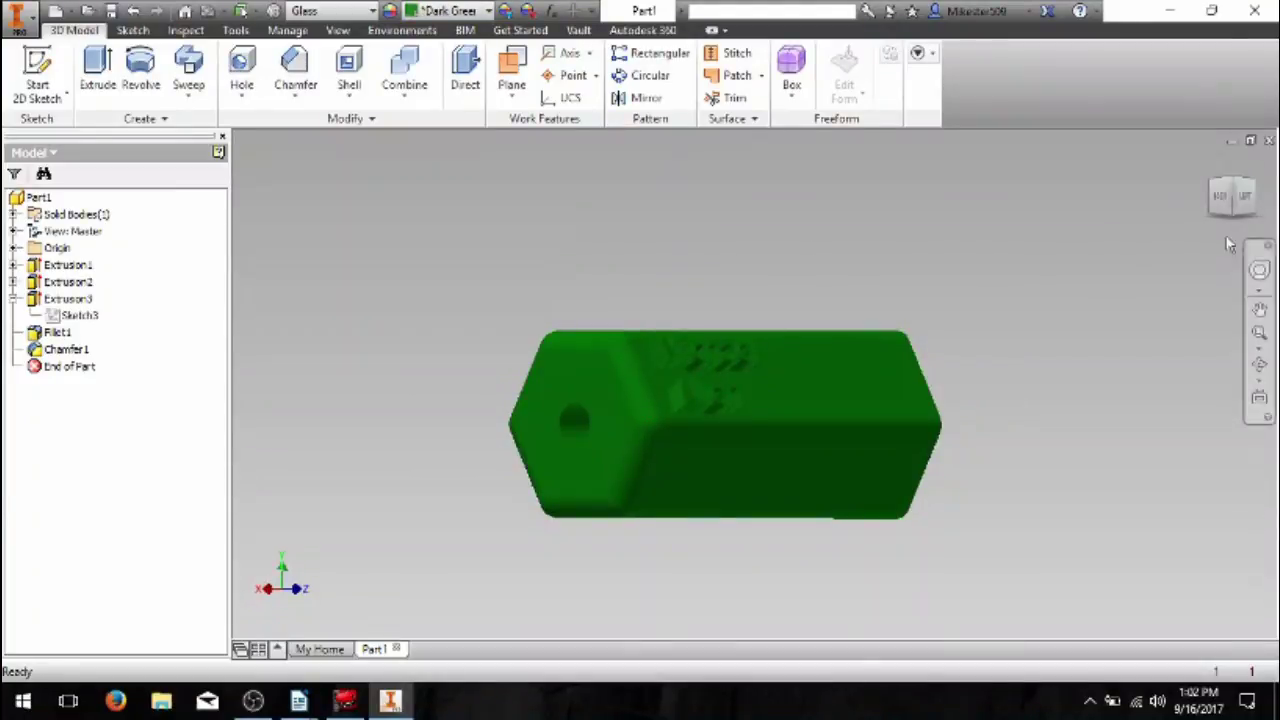
click(1259, 269)
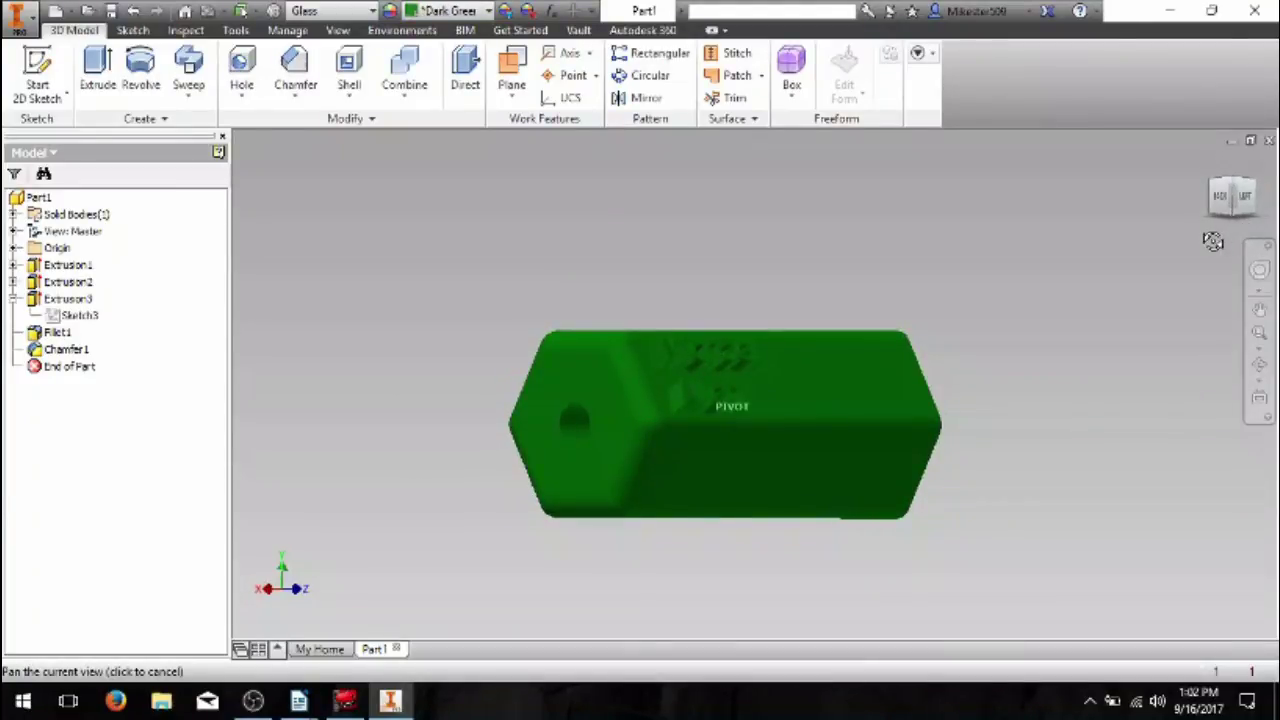
key(Escape)
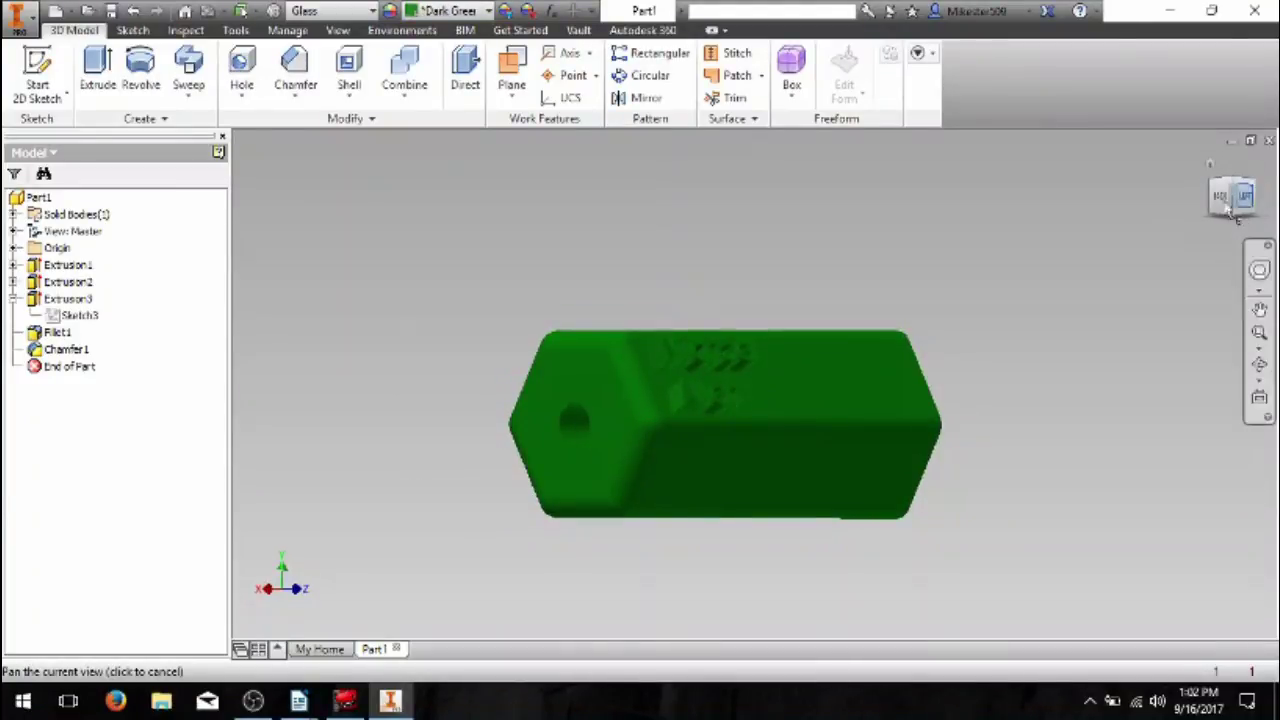
Copy ABS Plastic from the Inventor Material Library into Document Materials, keeping the local copy
click(273, 12)
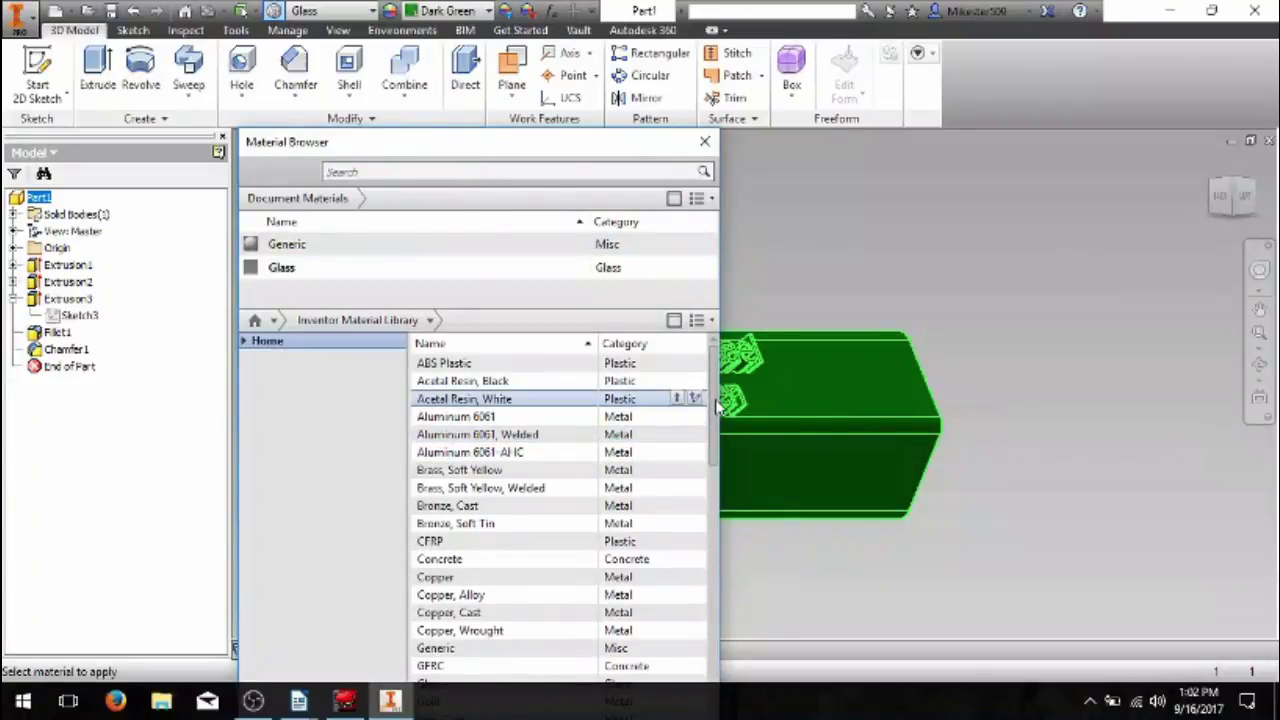
drag(711, 405, 694, 341)
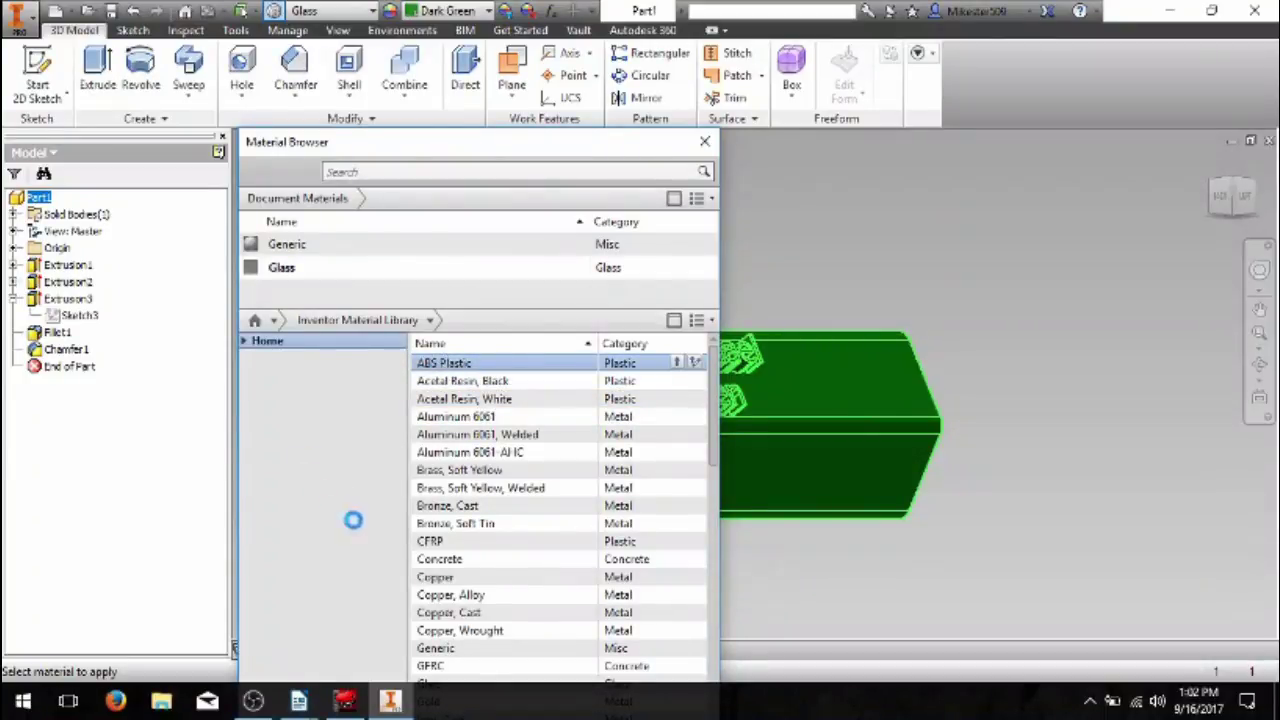
click(536, 143)
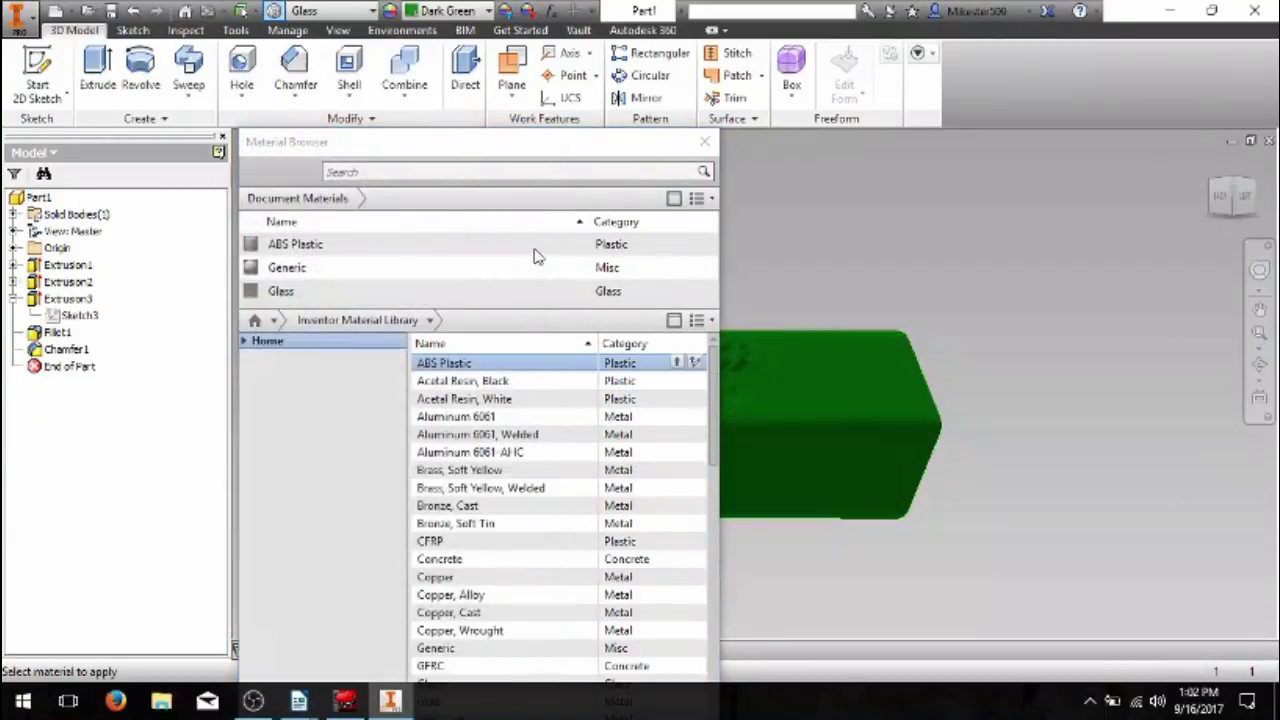
drag(463, 362, 863, 402)
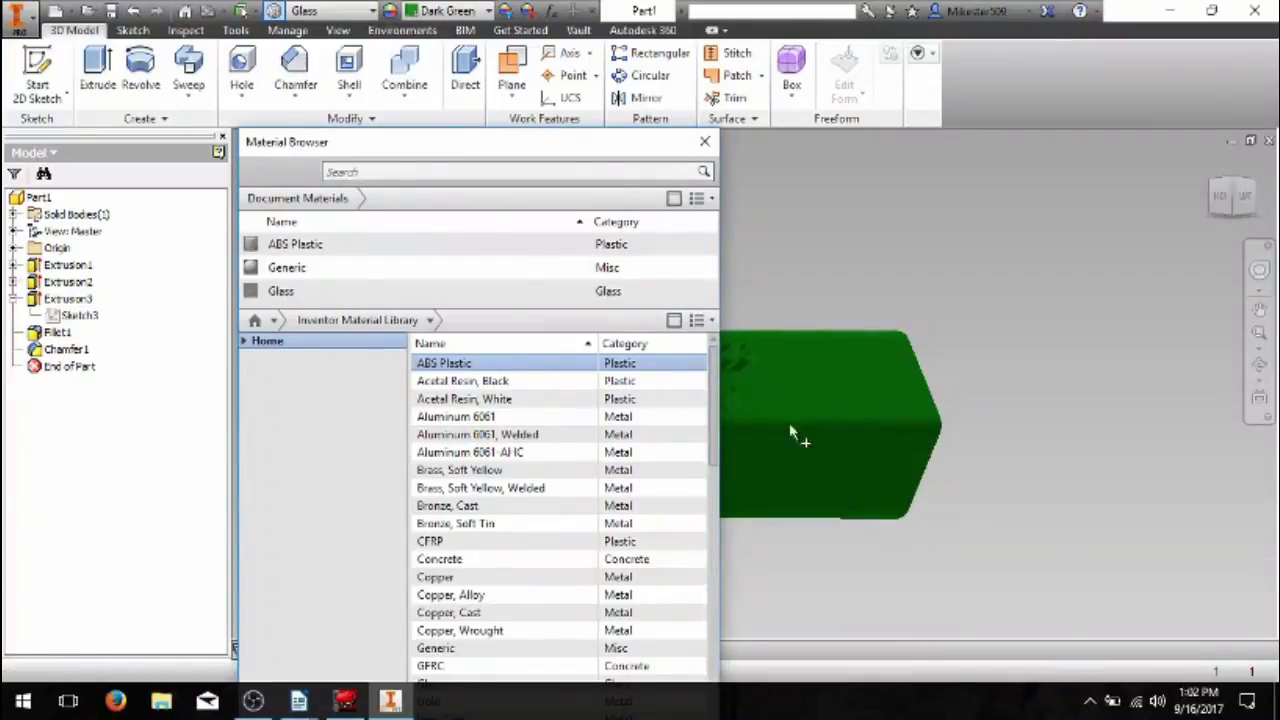
drag(471, 364, 503, 238)
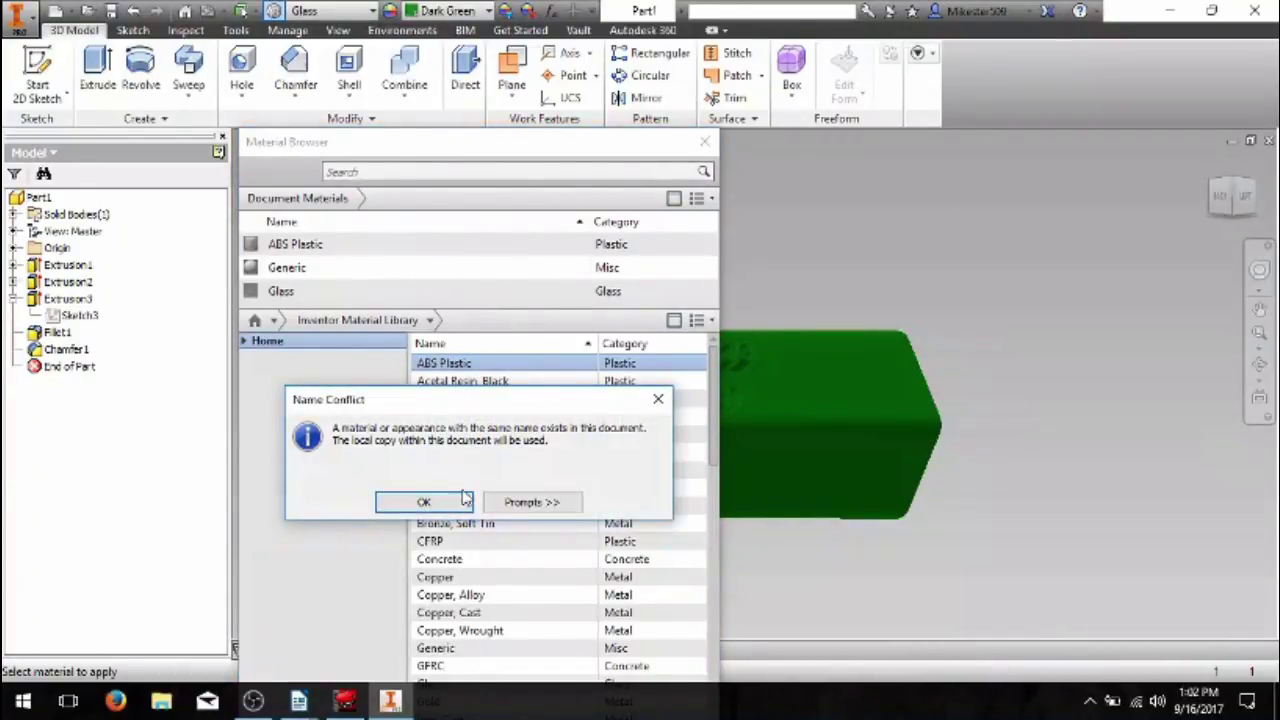
click(465, 500)
Check ABS Plastic's properties, select it in Document Materials, and close the Material Browser
double_click(464, 250)
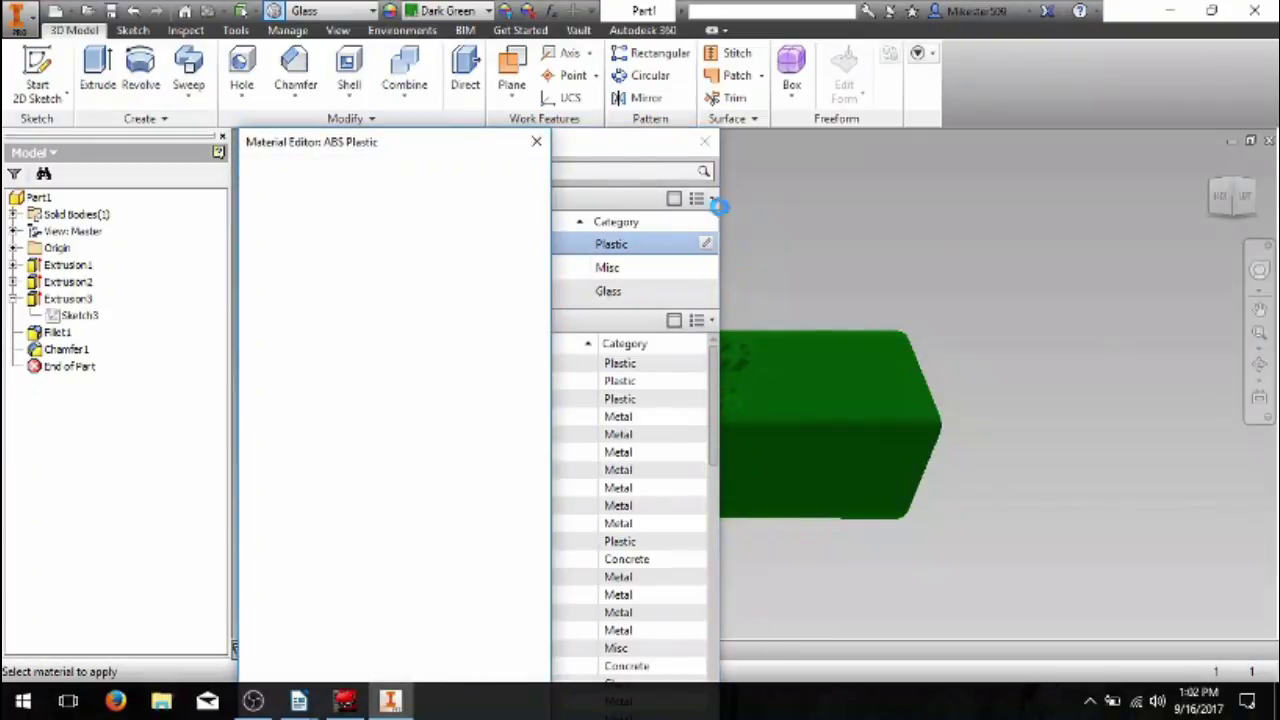
click(536, 142)
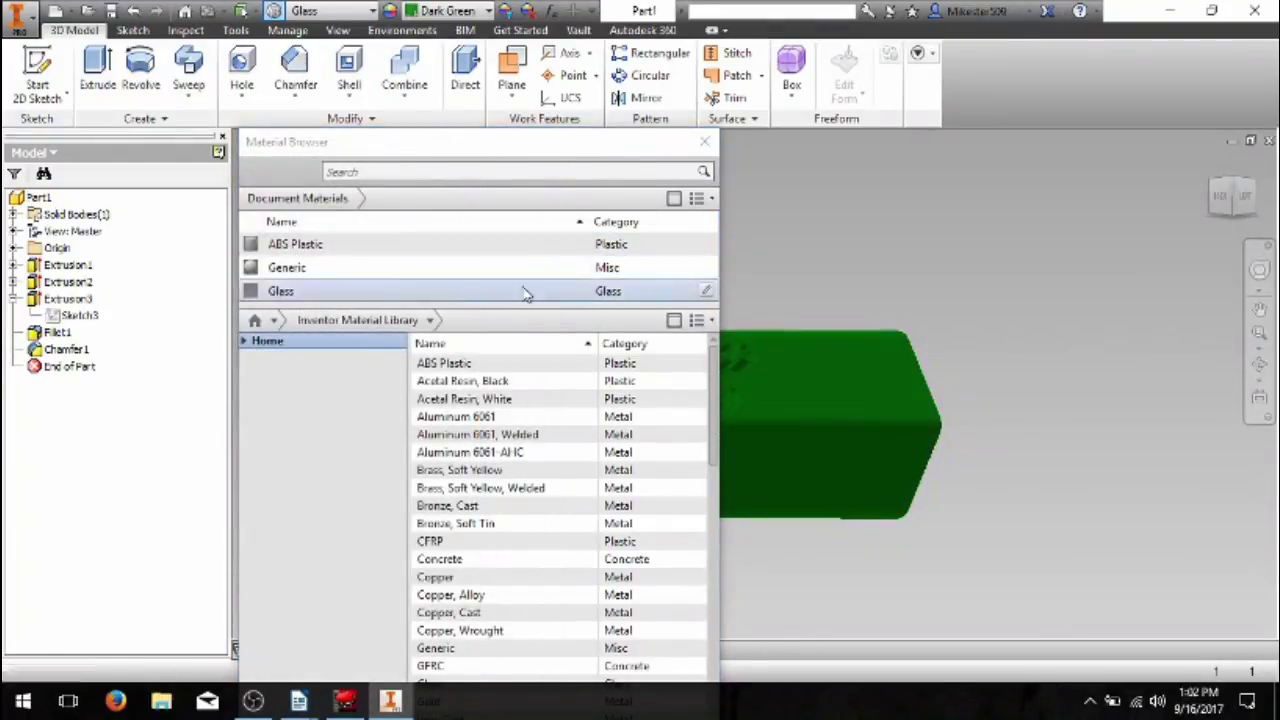
click(418, 250)
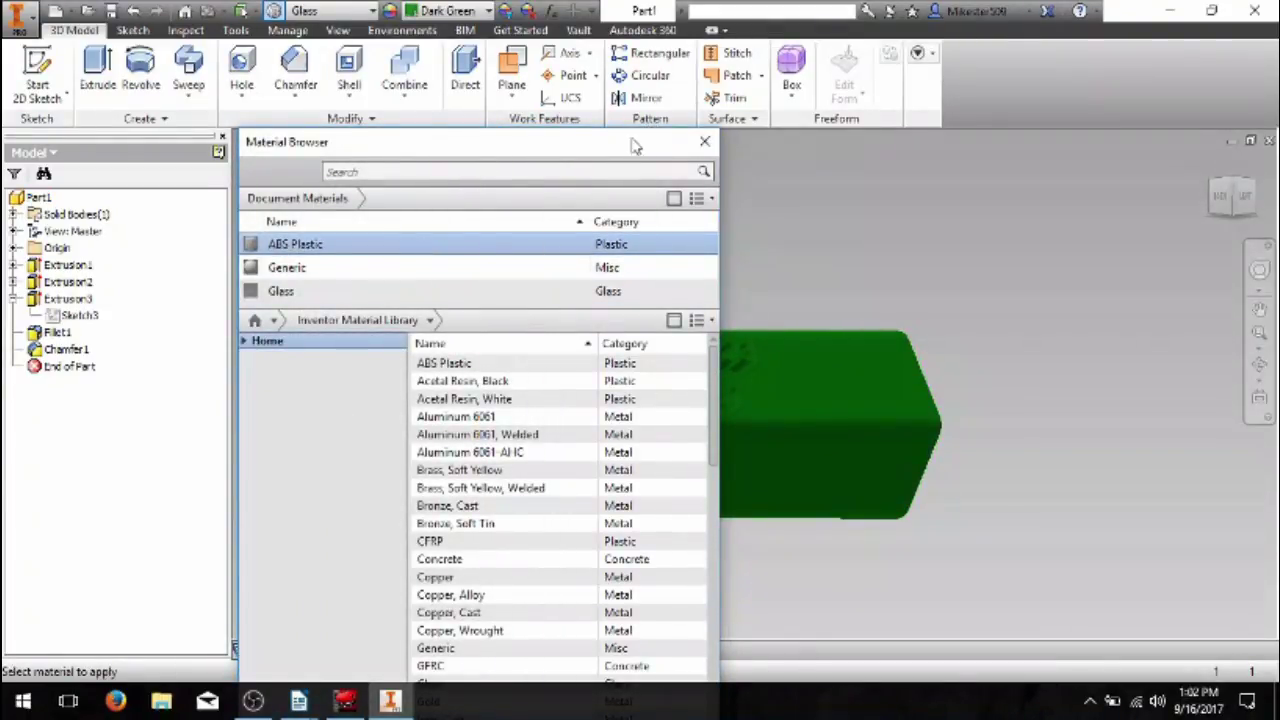
click(704, 141)
Set the key-chain part's material to ABS Plastic
click(351, 9)
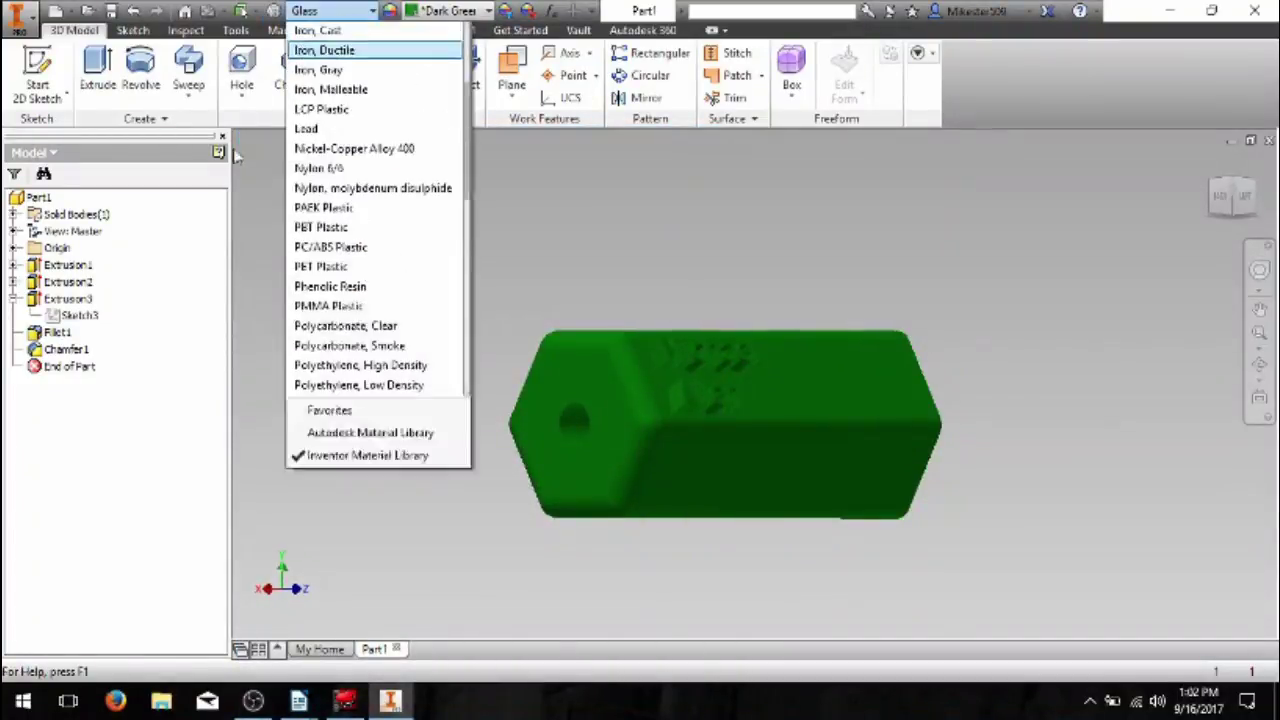
scroll(394, 246, up, 7)
click(335, 32)
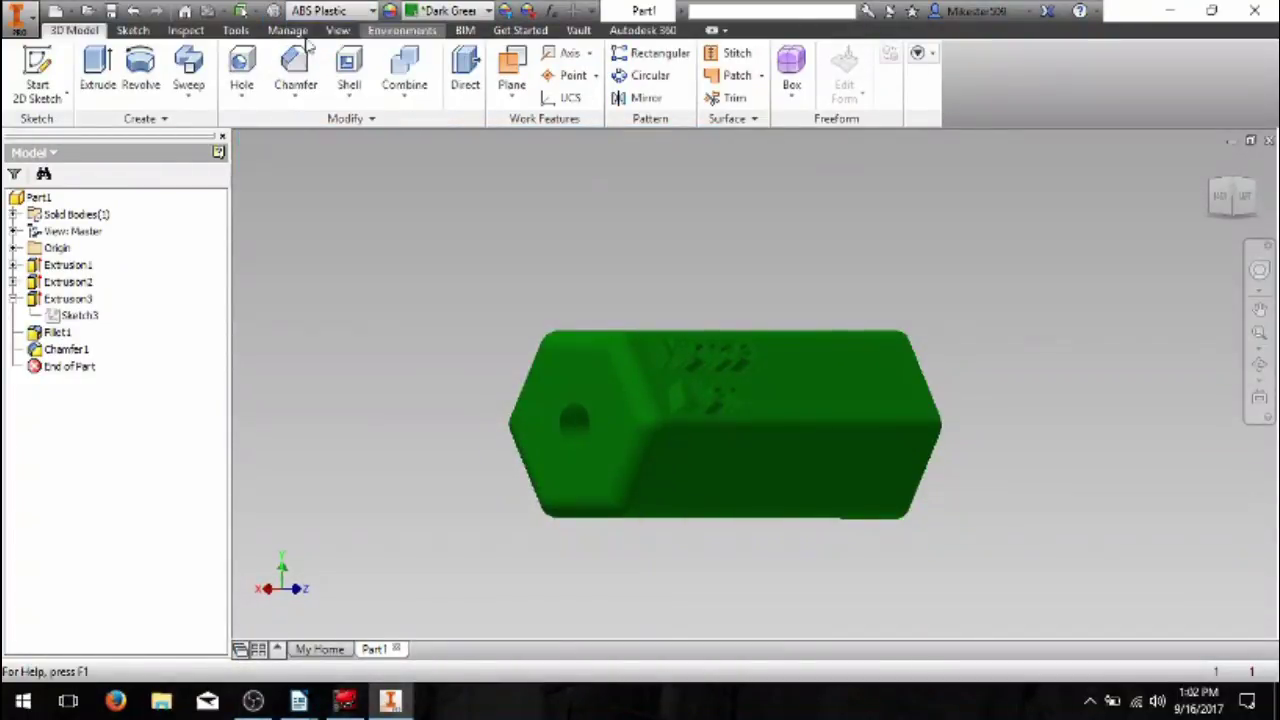
click(1232, 186)
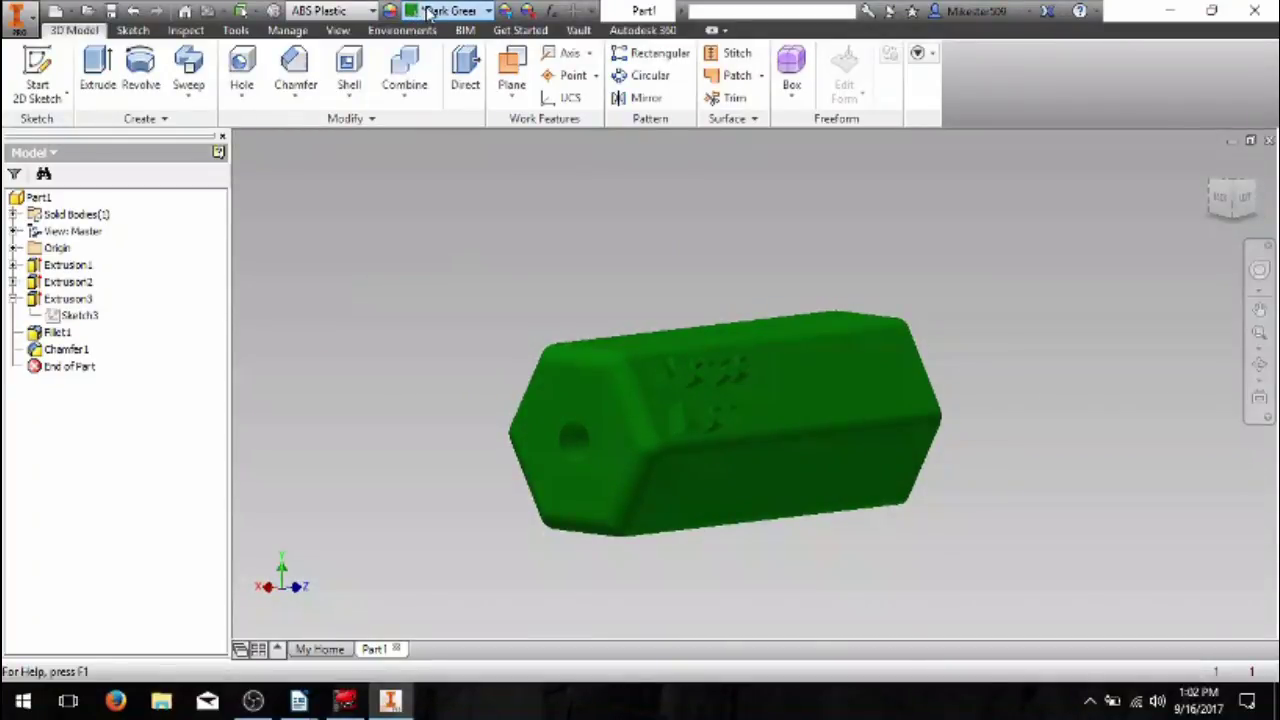
Try the Gravel - Crushed appearance, then give the part the Machined 02 appearance
click(420, 12)
scroll(514, 329, down, 4)
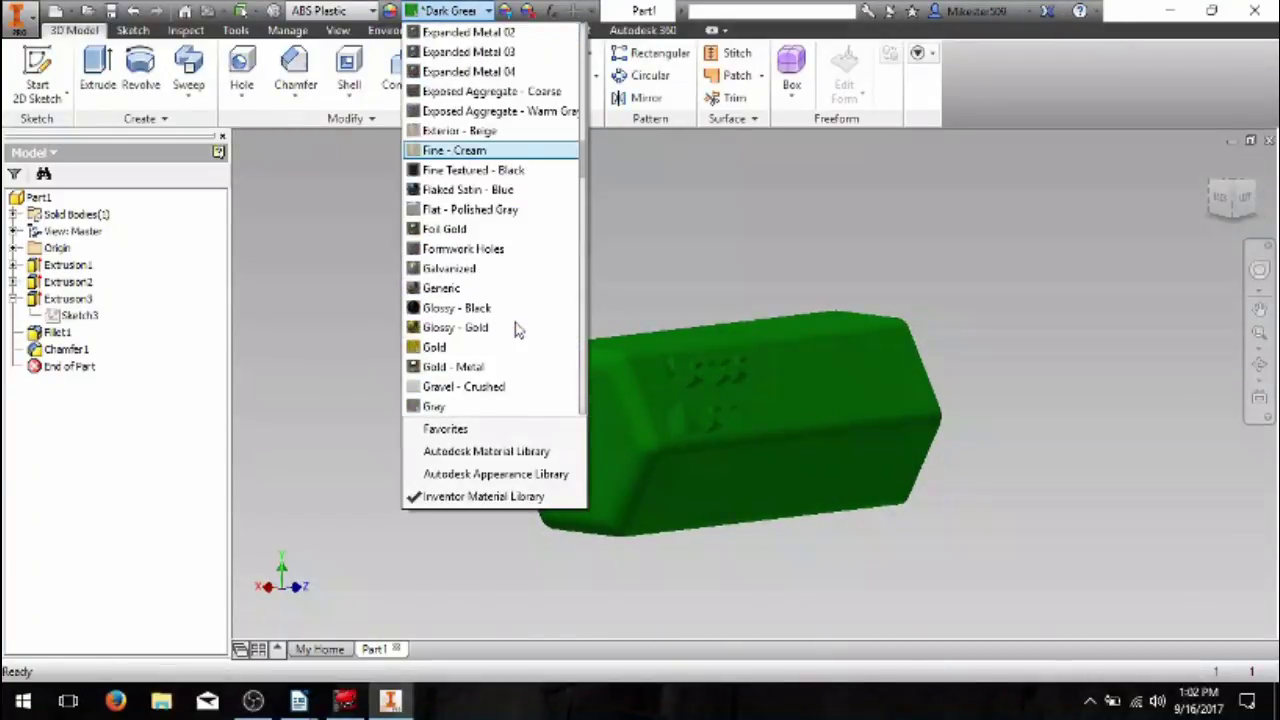
scroll(553, 288, down, 2)
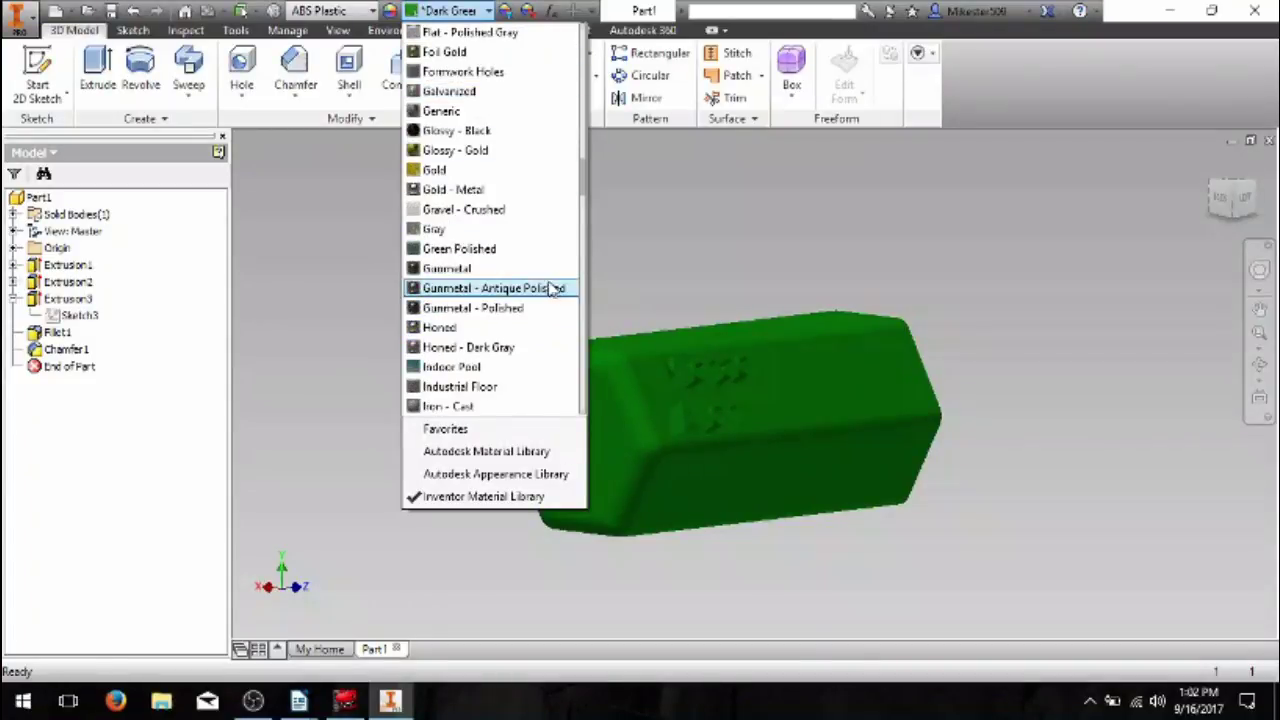
click(518, 210)
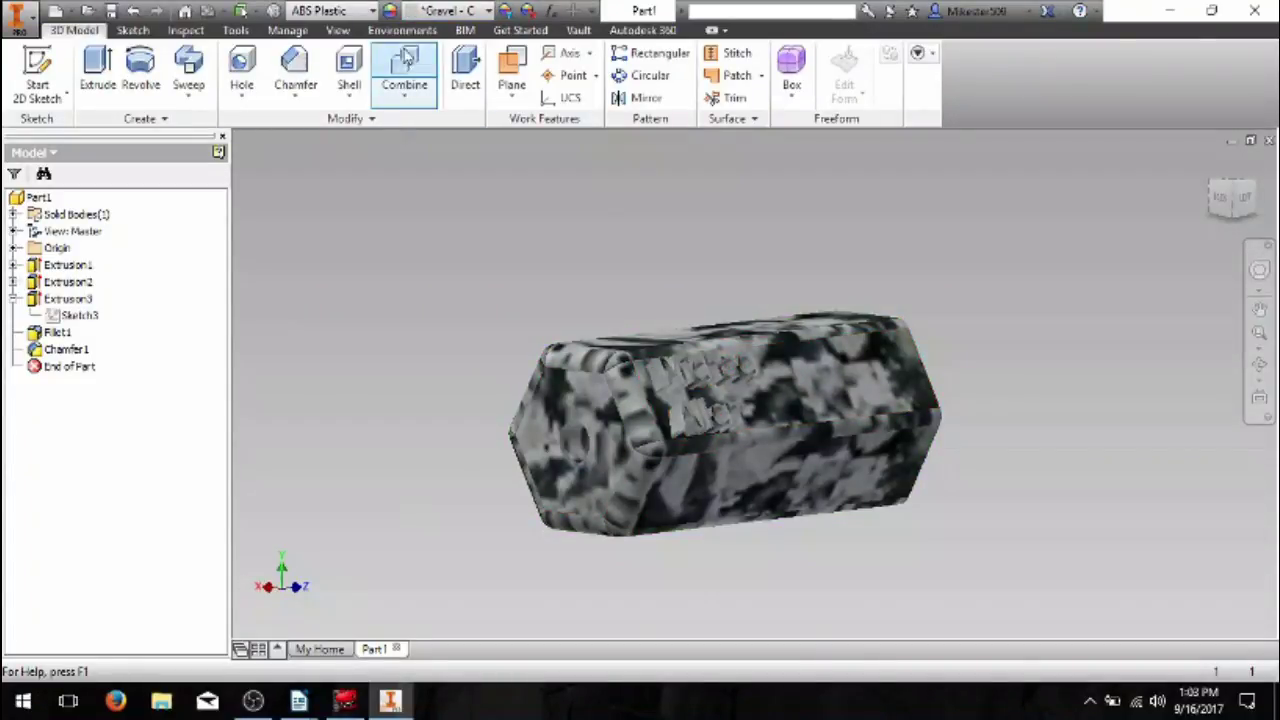
click(450, 11)
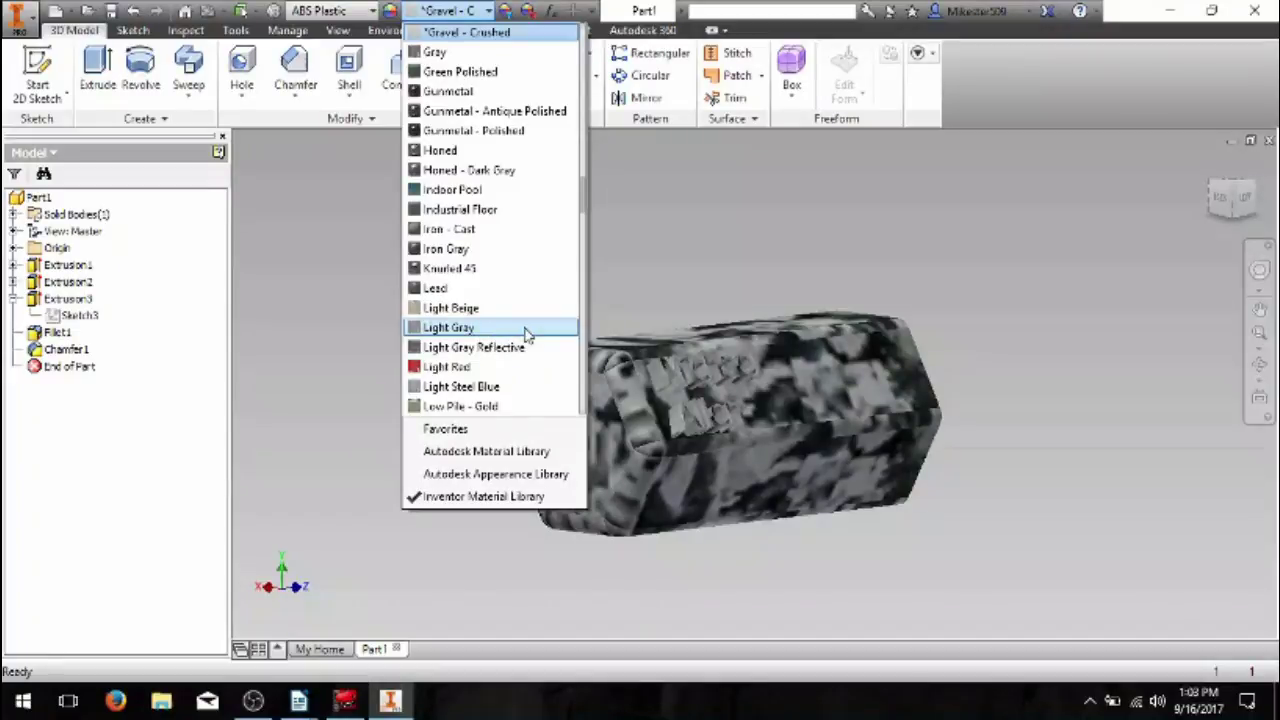
scroll(527, 335, down, 1)
click(533, 388)
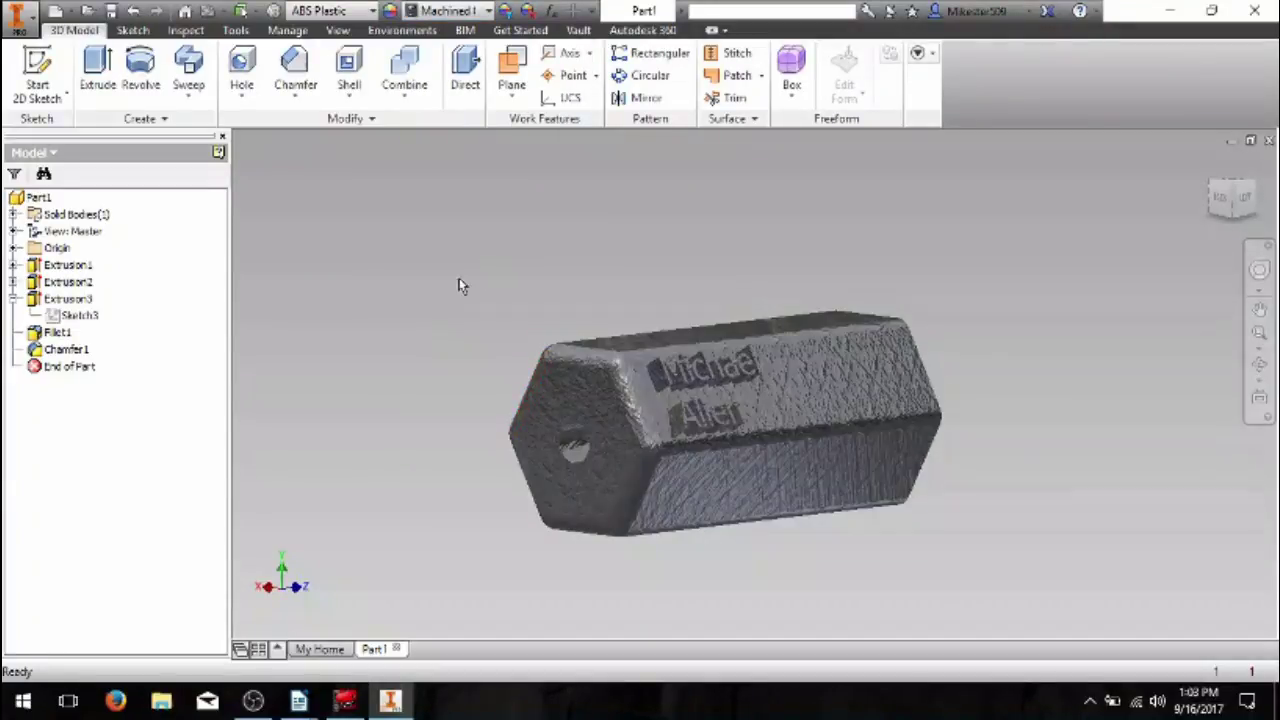
Pan and reorient the view around the raised lettering, then return to the Untitled 1 Writer document
scroll(709, 514, down, 3)
scroll(706, 513, up, 5)
middle_drag(706, 513, 592, 500)
click(1232, 208)
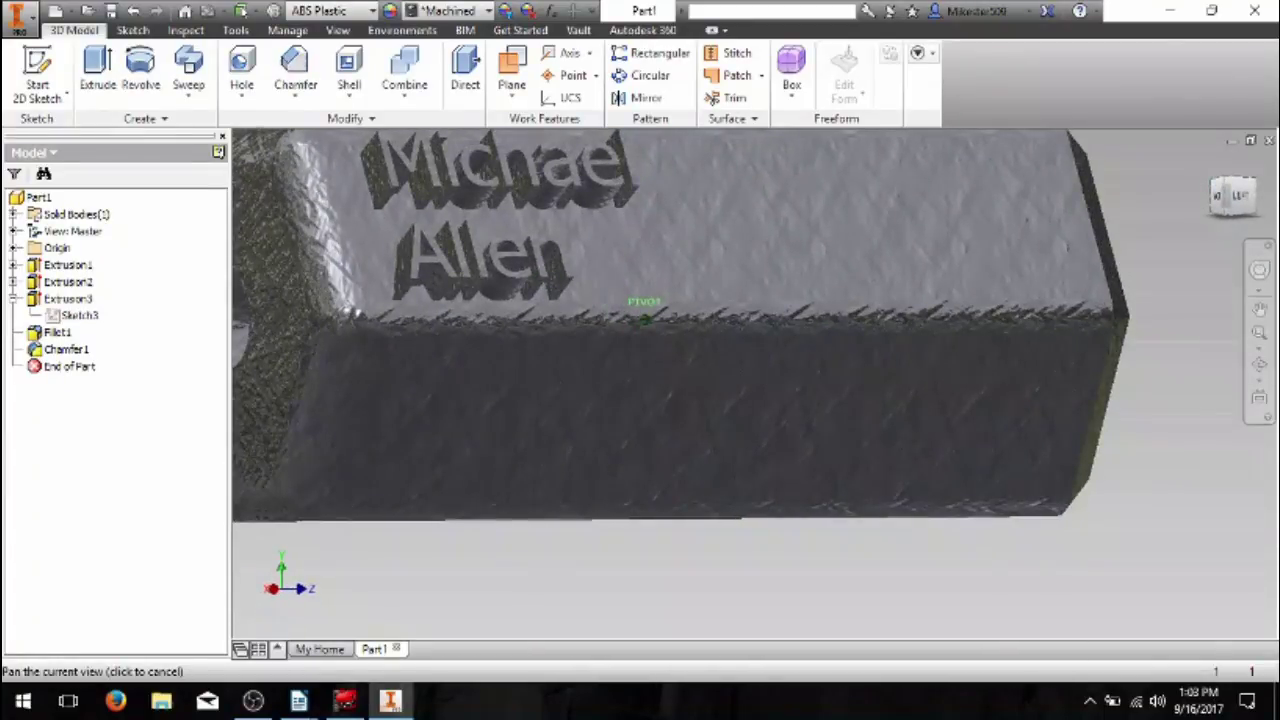
middle_drag(768, 362, 1060, 417)
middle_drag(883, 453, 856, 489)
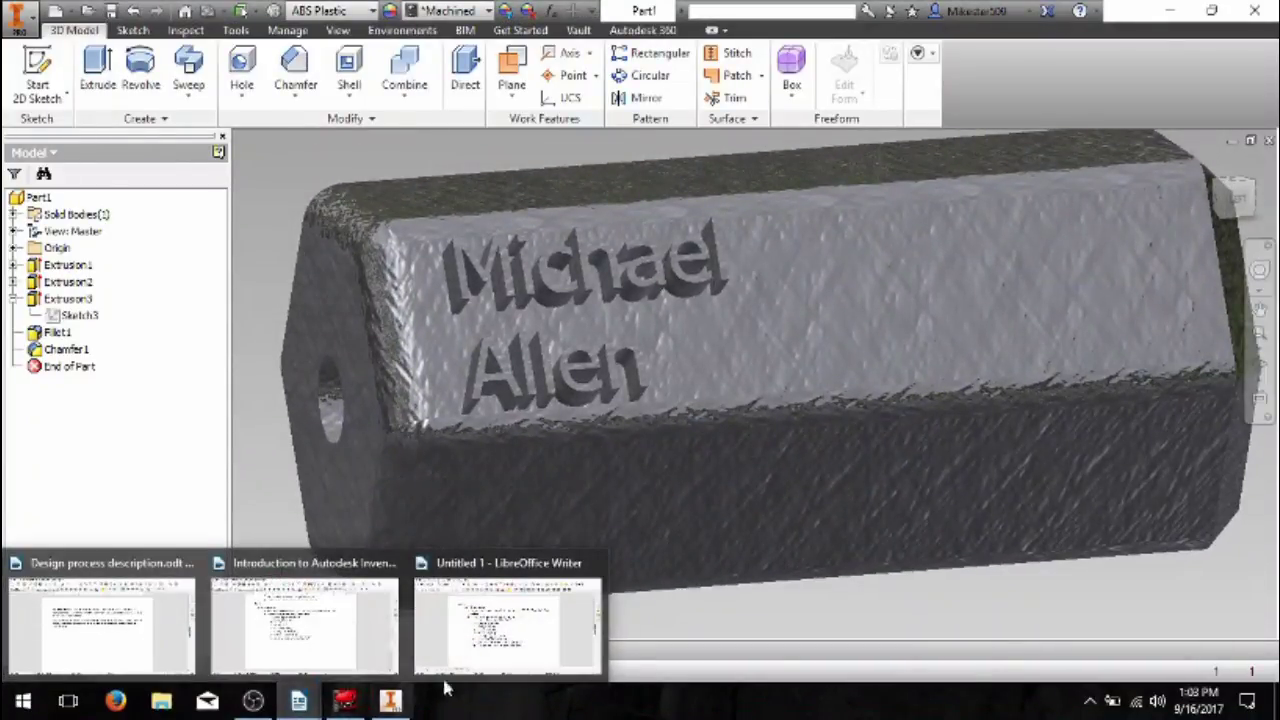
click(470, 630)
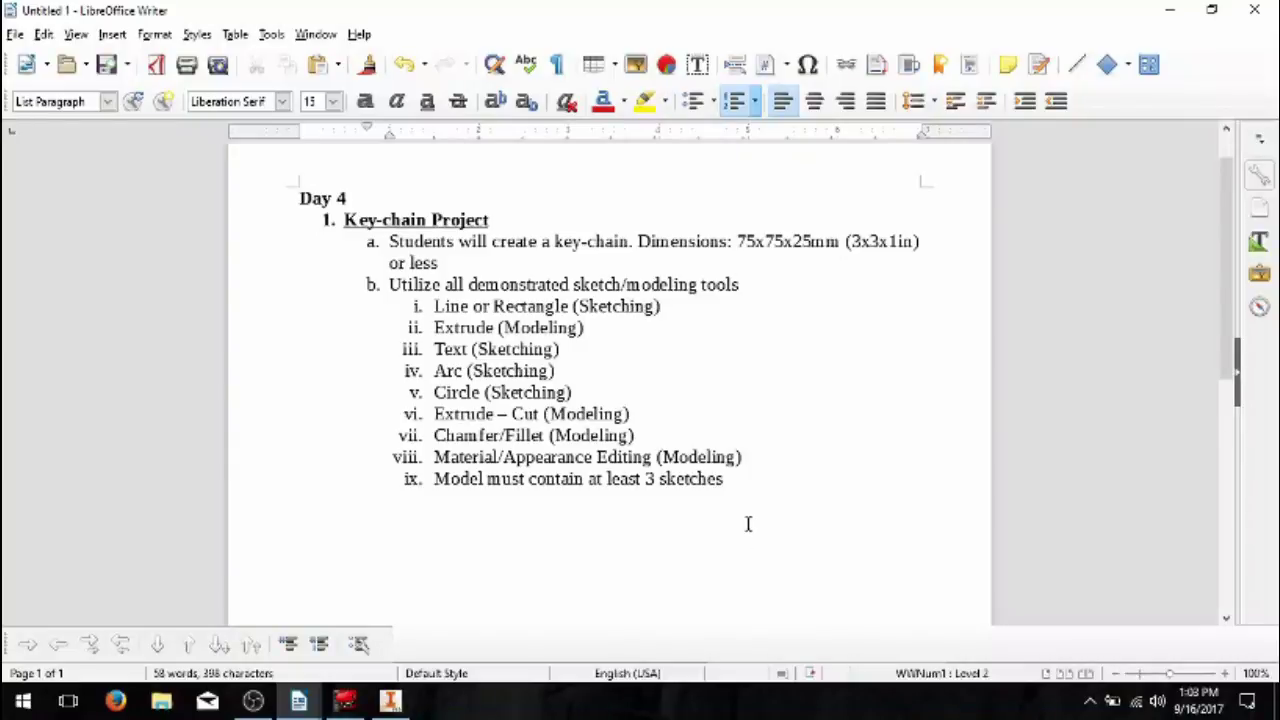